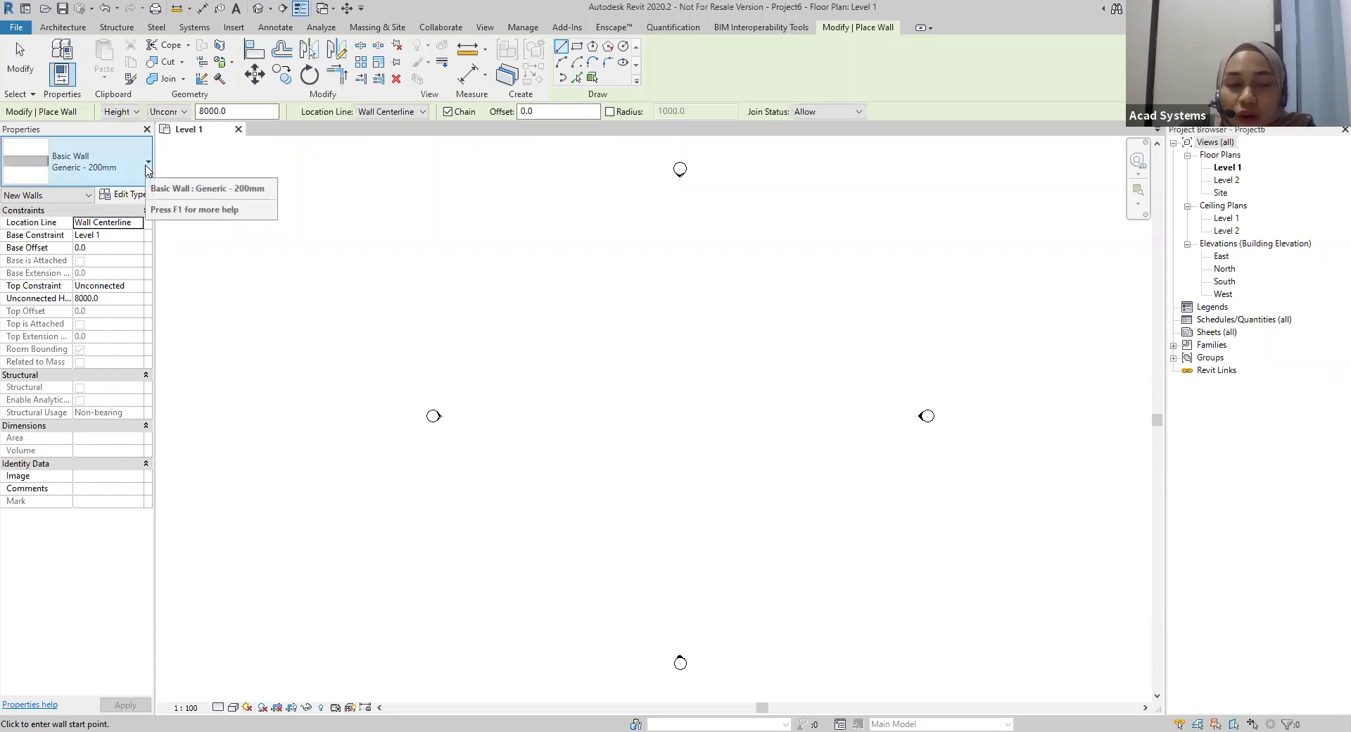
# Choose the Exterior - Brick on Mtl. Stud basic wall type for the new wall
pyautogui.click(113, 165)
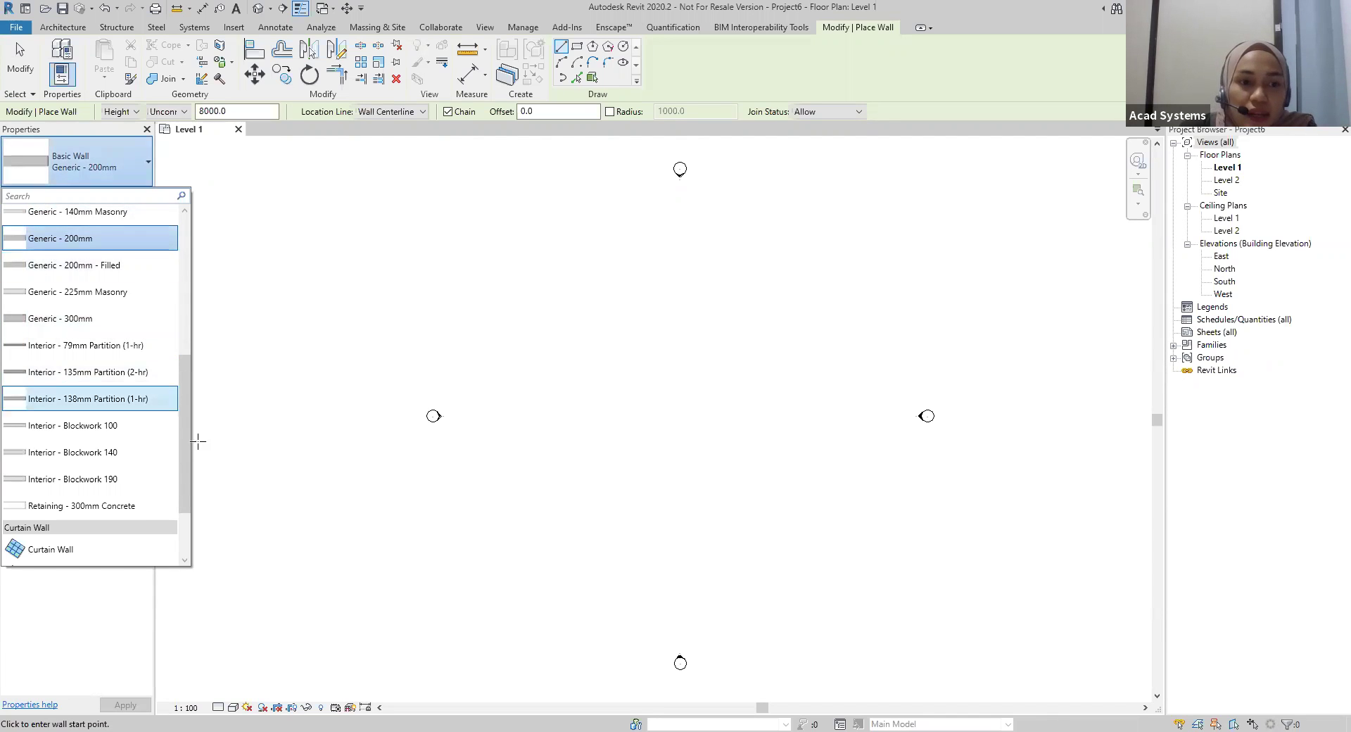
pyautogui.moveTo(188, 438); pyautogui.dragTo(193, 399)
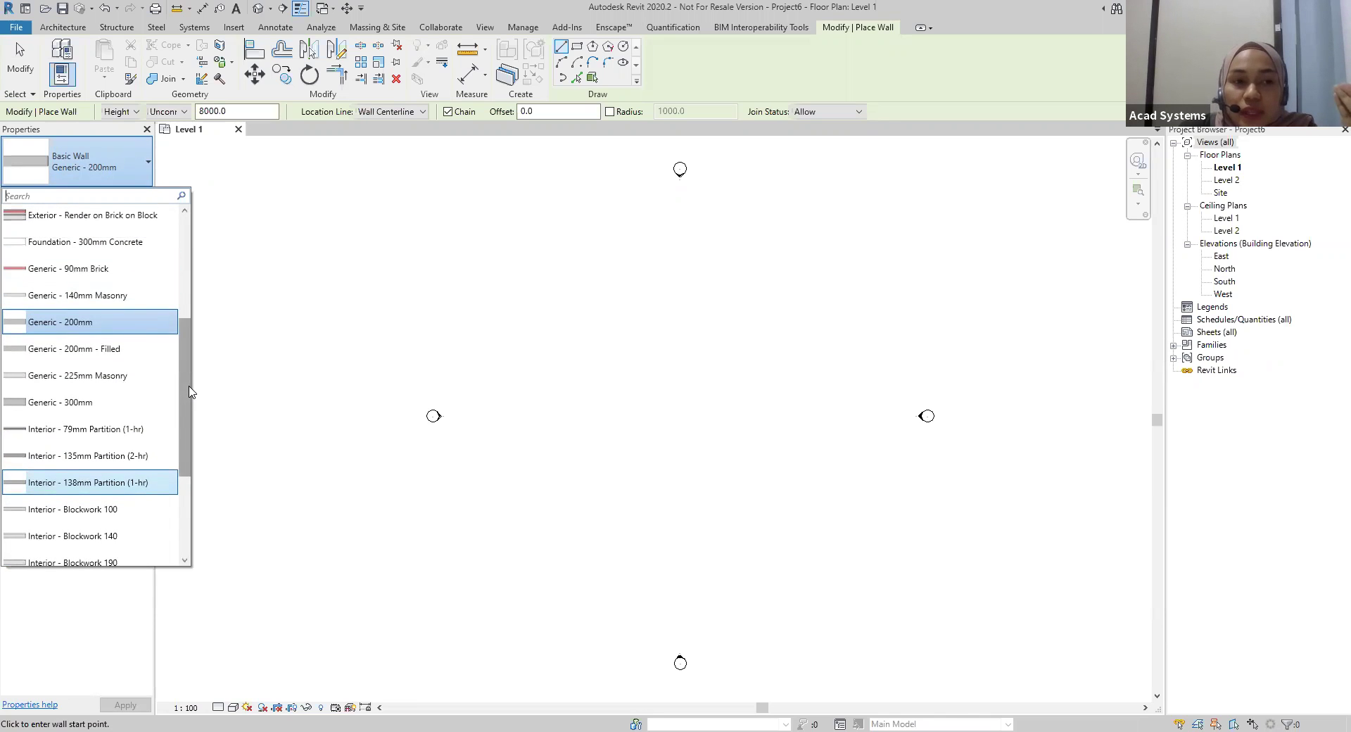
pyautogui.scroll(2, 192, 391)
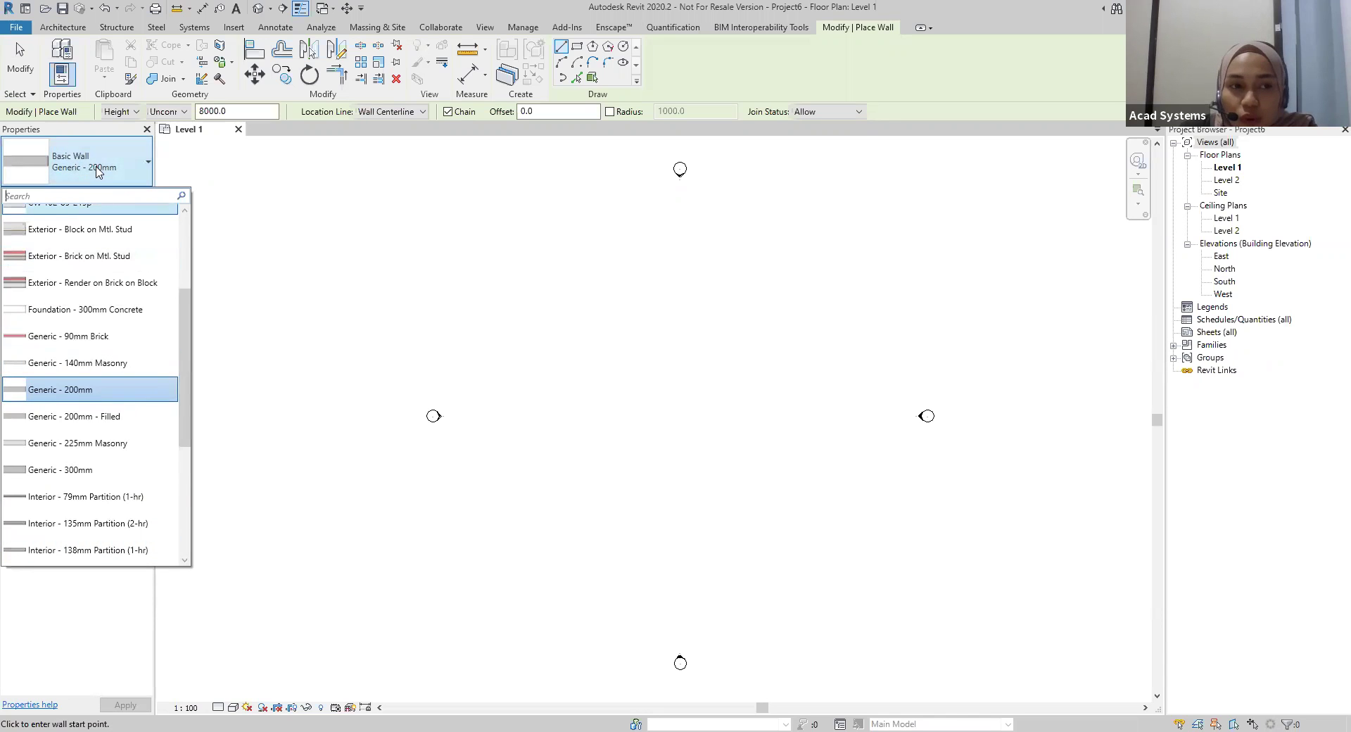
pyautogui.moveTo(186, 368); pyautogui.dragTo(189, 330)
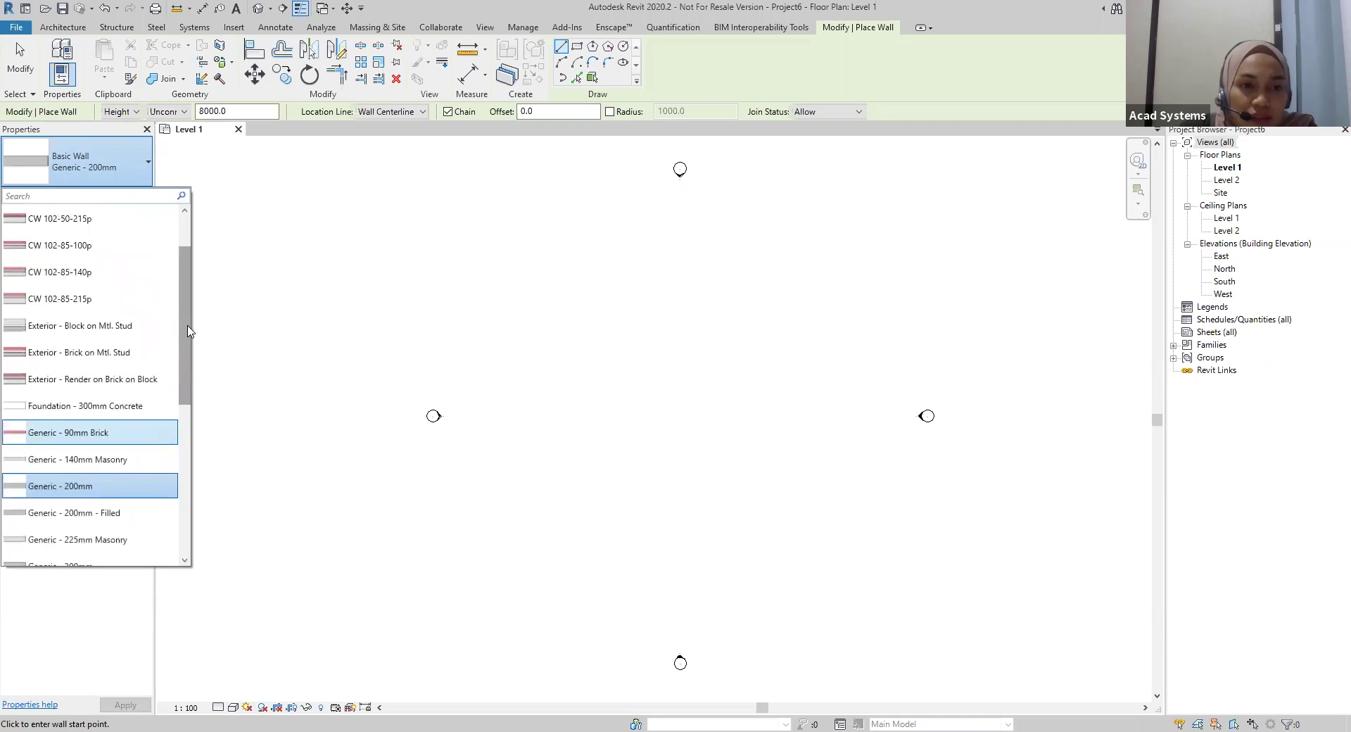
pyautogui.moveTo(116, 352)
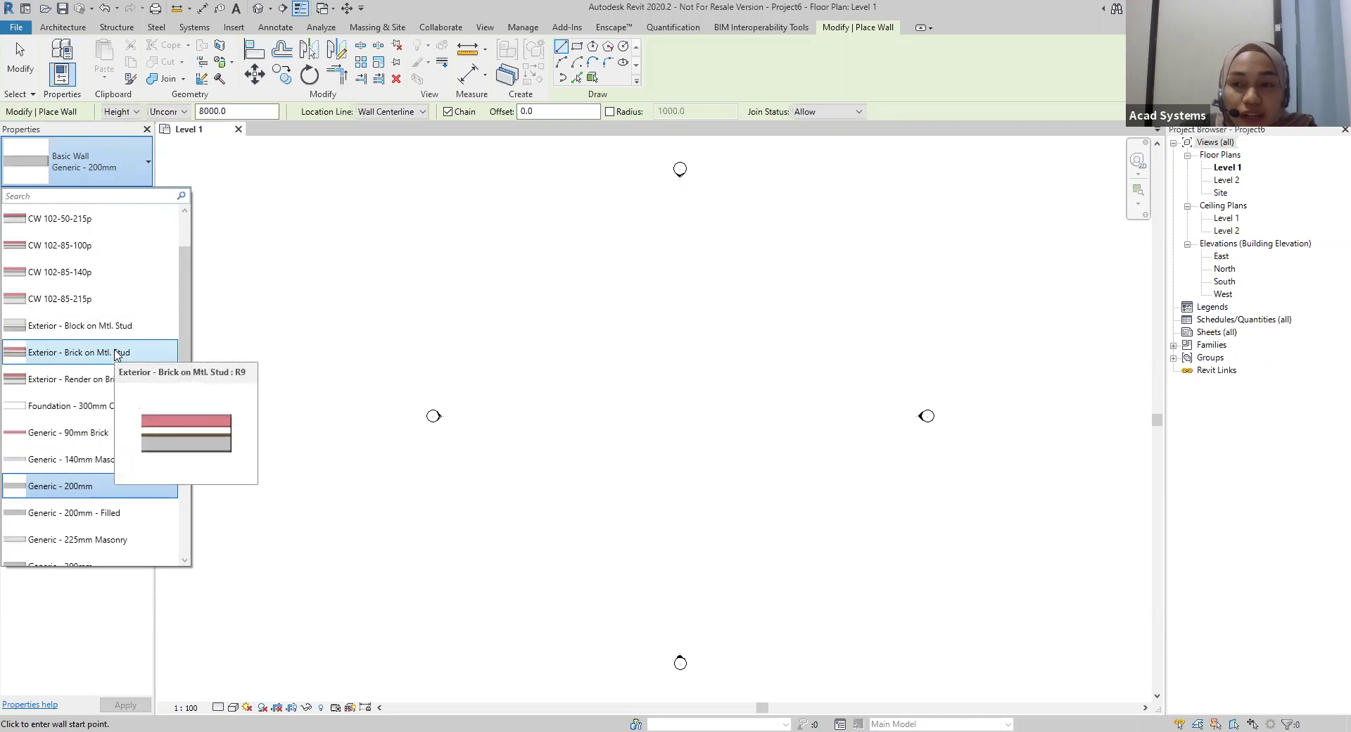
pyautogui.click(116, 352)
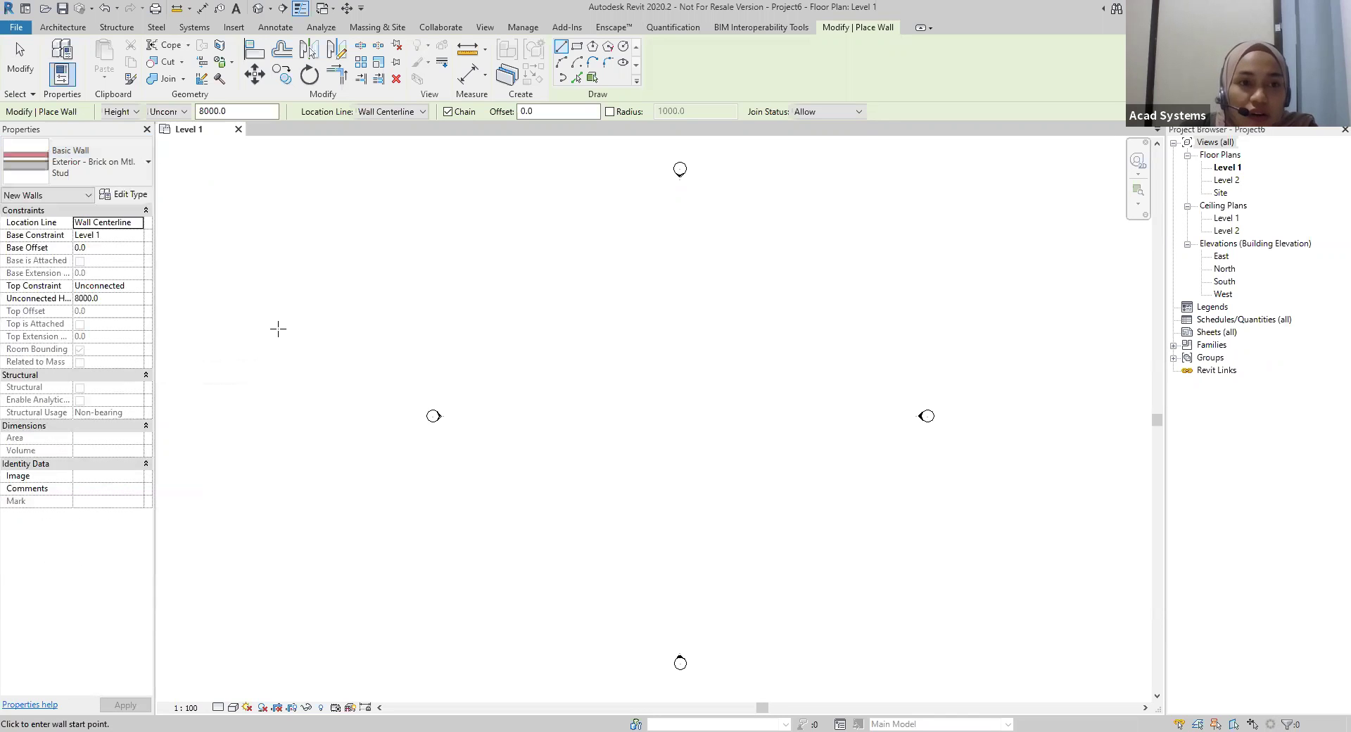
# Set the new wall's height to reach up to Level 2
pyautogui.scroll(2, 600, 398)
pyautogui.moveTo(600, 398); pyautogui.dragTo(483, 394, button='middle')
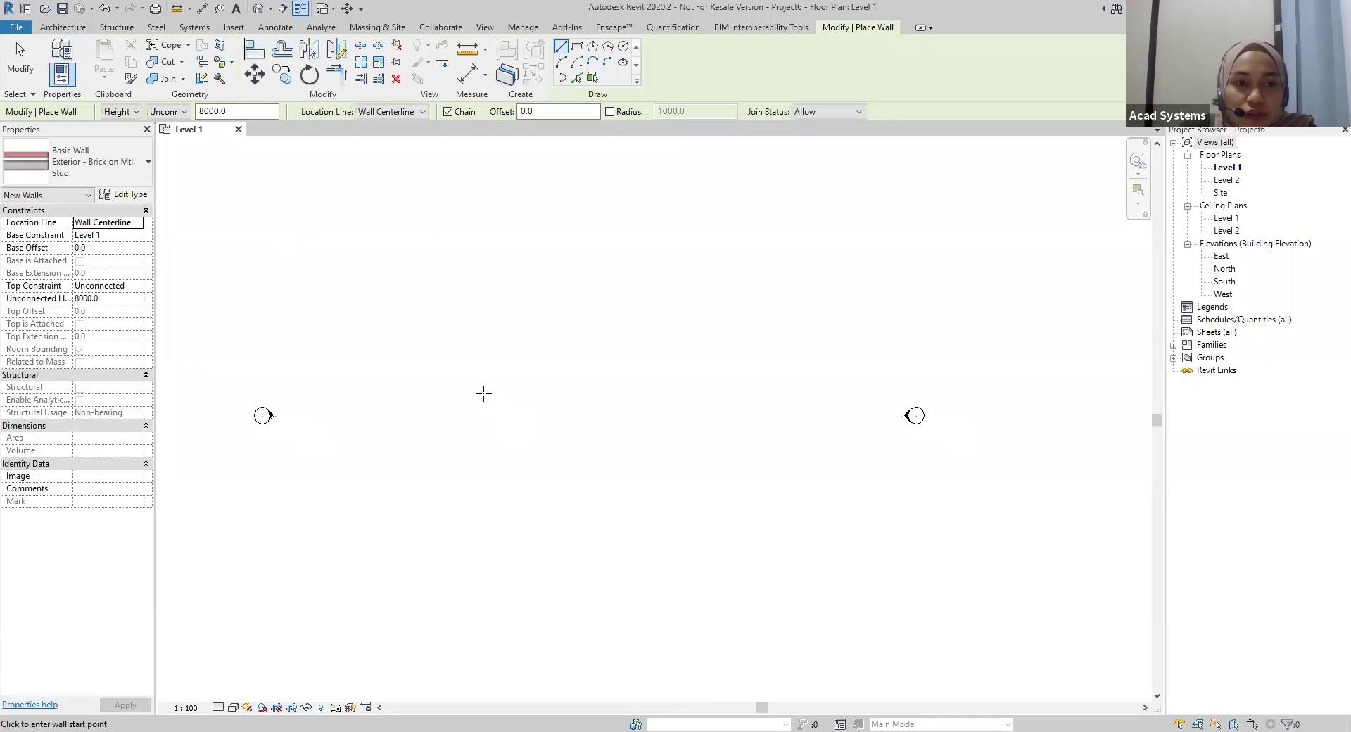
pyautogui.click(184, 112)
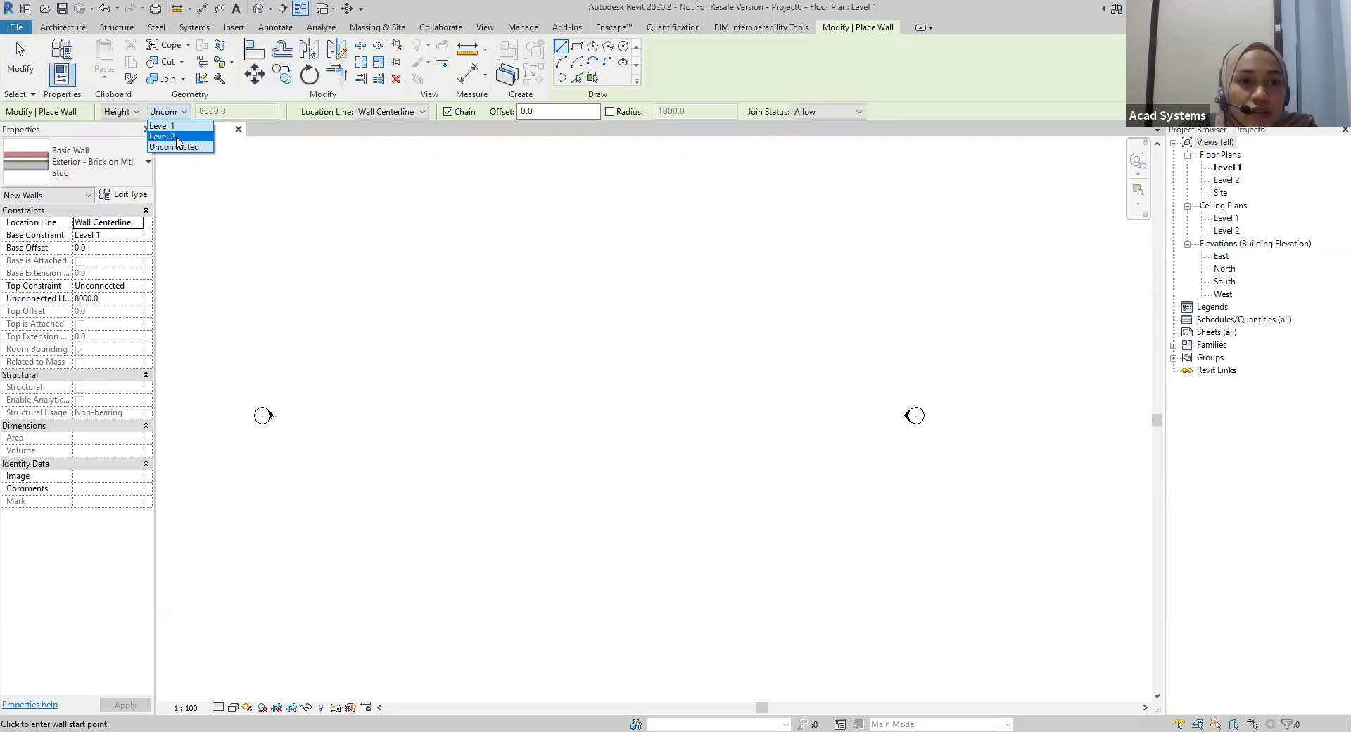
pyautogui.click(176, 137)
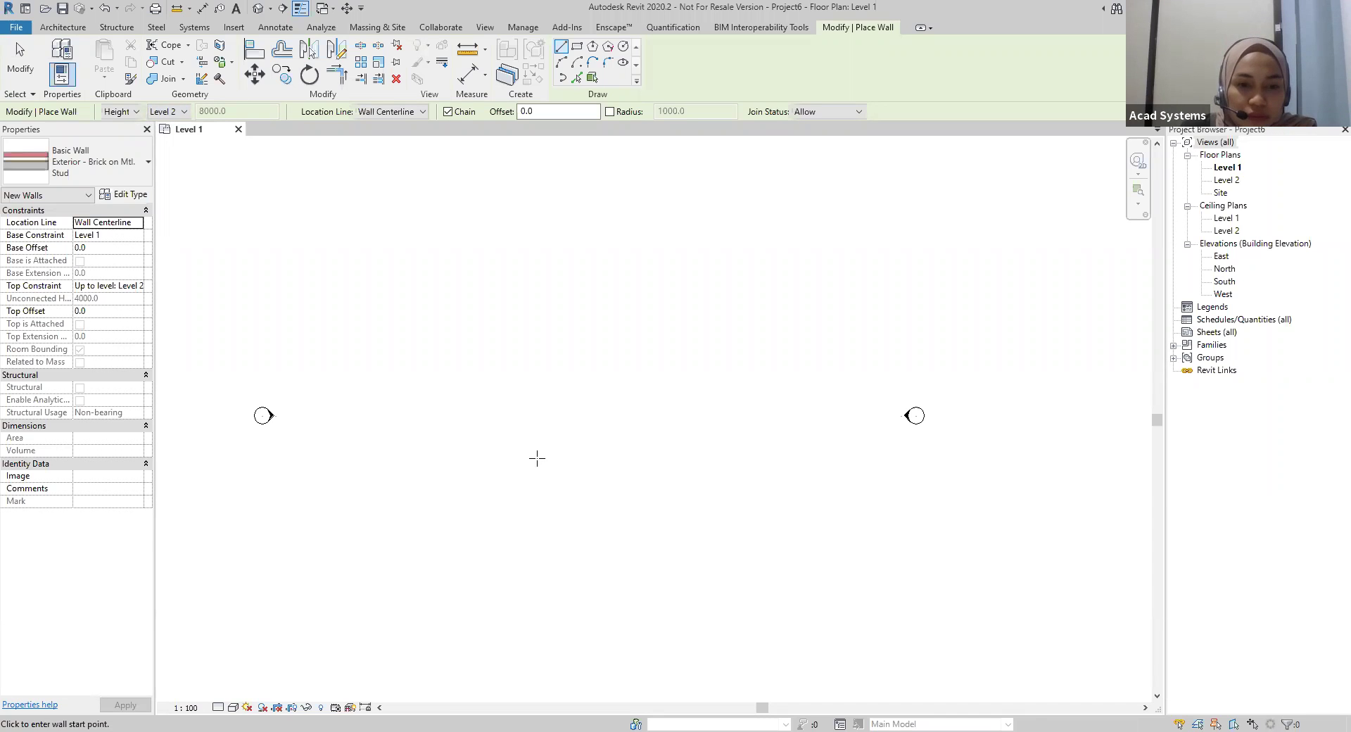
# Draw one horizontal wall 3 m long between the elevation markers on the Level 1 plan and end the wall command
pyautogui.scroll(1, 485, 401)
pyautogui.click(485, 401)
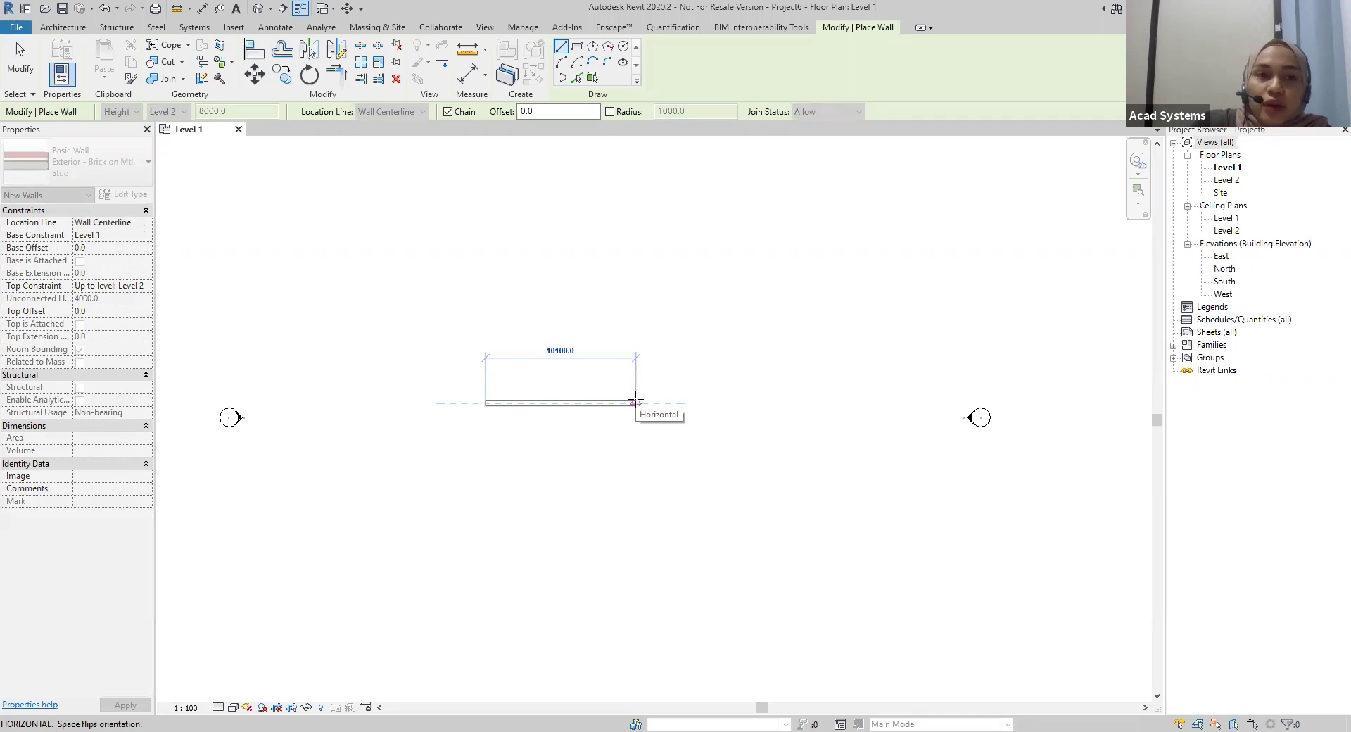
pyautogui.write('3m')
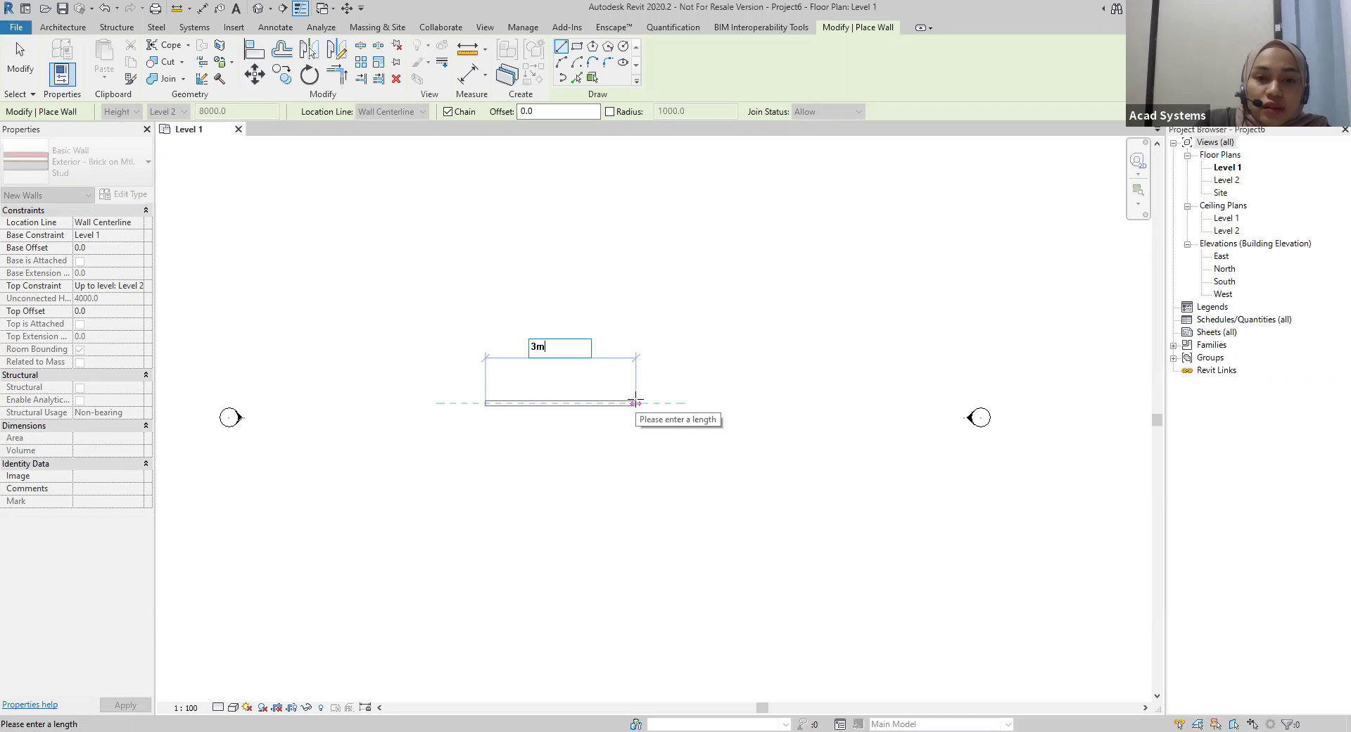
pyautogui.press('Return')
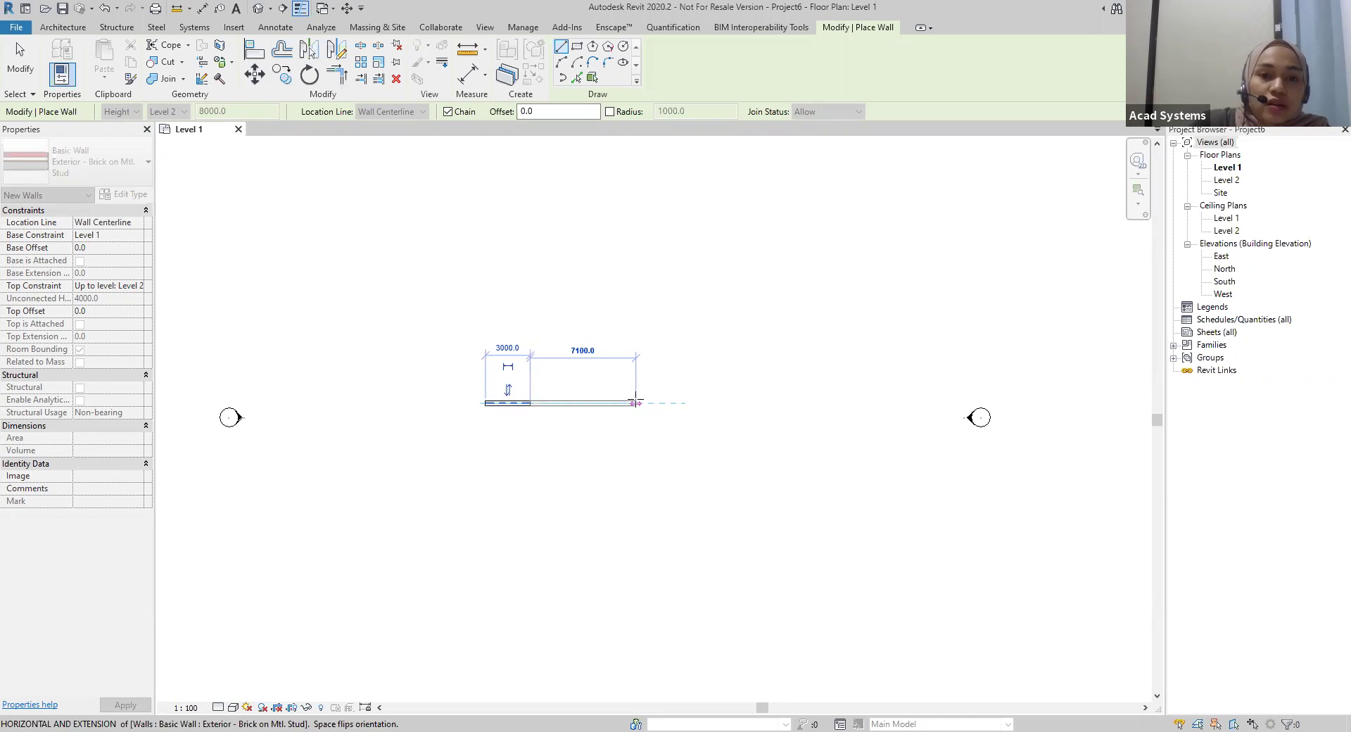
pyautogui.press('Escape')
pyautogui.press('Escape')
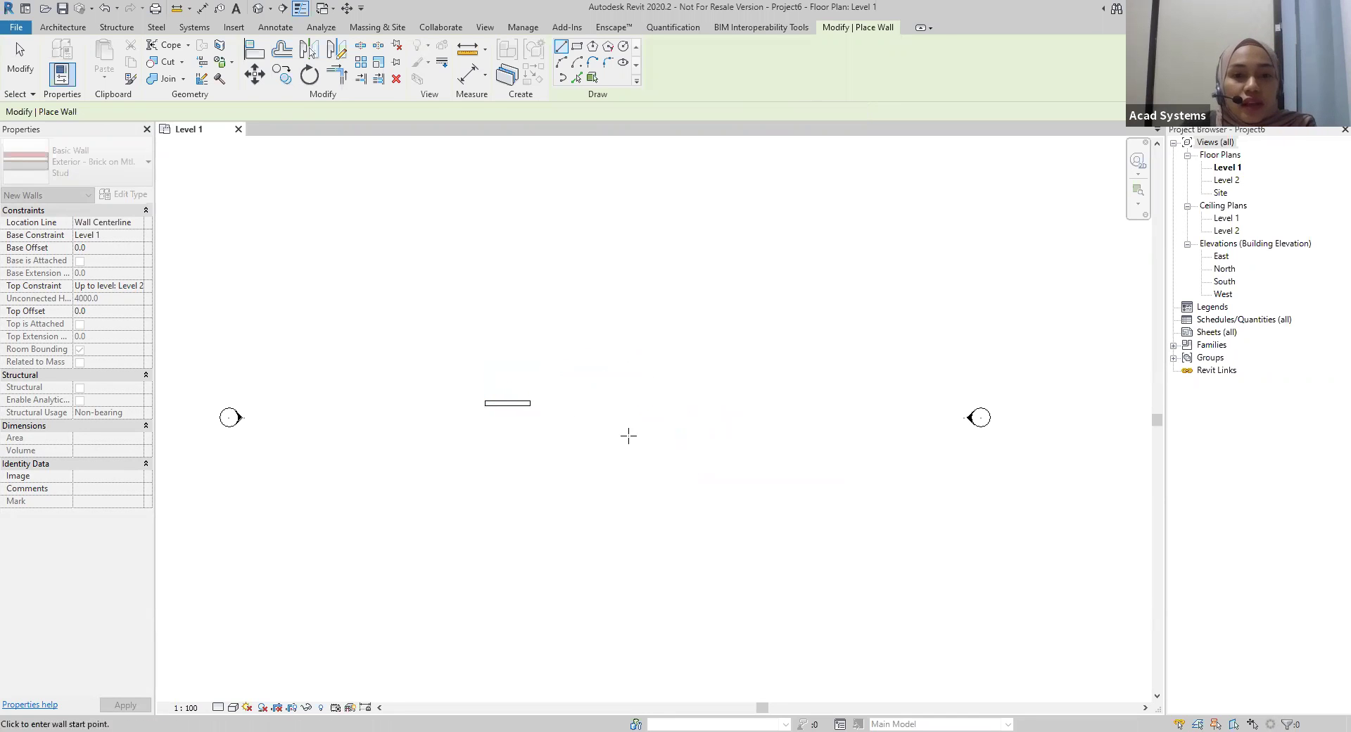
# Set the plan view's detail level to Fine and its visual style to one that shows the wall layers in colour
pyautogui.scroll(10, 478, 397)
pyautogui.moveTo(576, 368); pyautogui.dragTo(483, 311, button='middle')
pyautogui.moveTo(575, 294); pyautogui.dragTo(571, 308, button='middle')
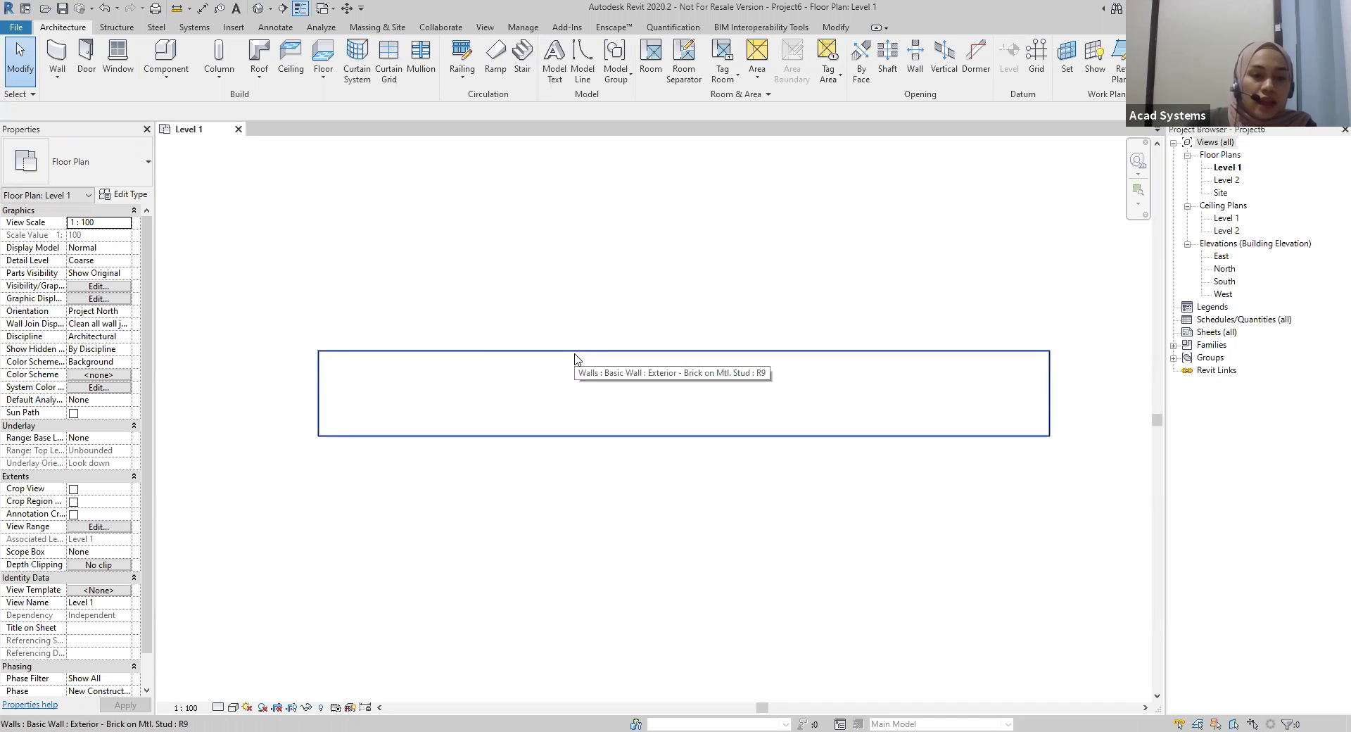
pyautogui.click(218, 707)
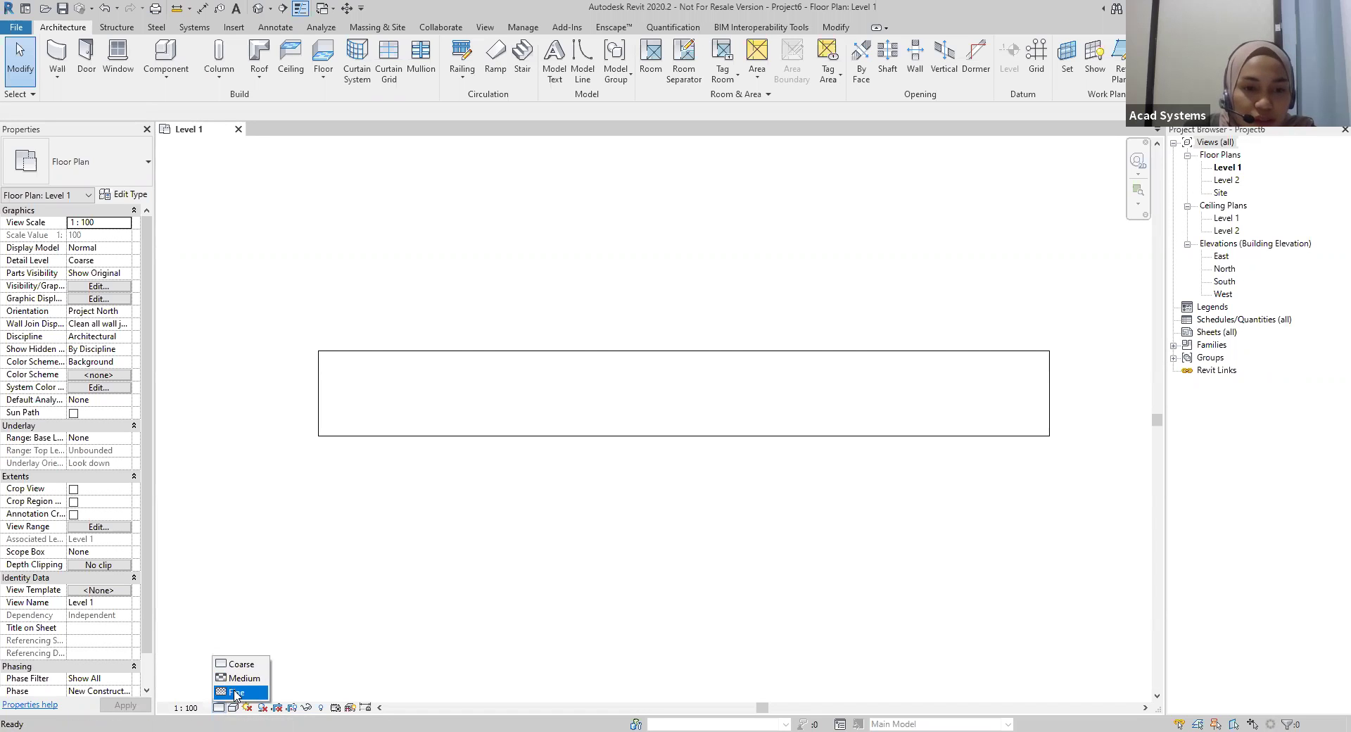
pyautogui.click(236, 691)
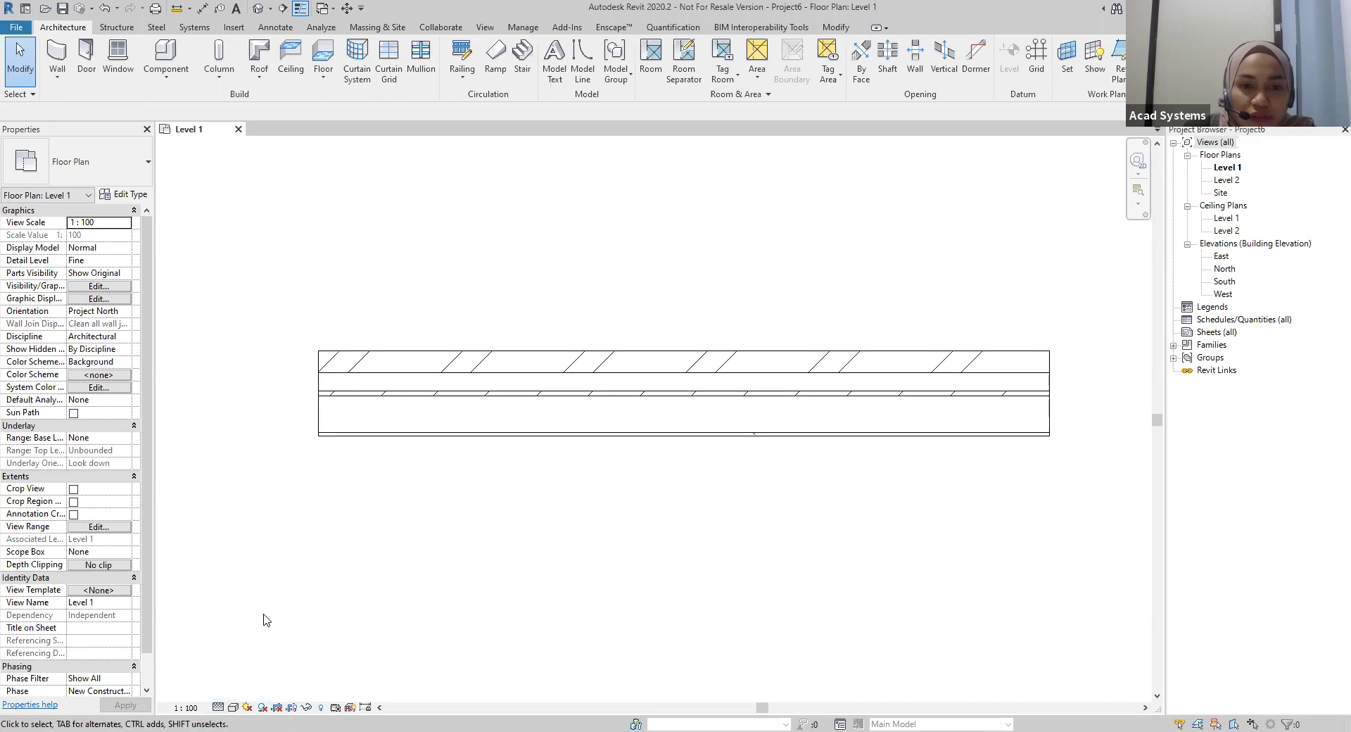
pyautogui.click(234, 707)
pyautogui.click(281, 664)
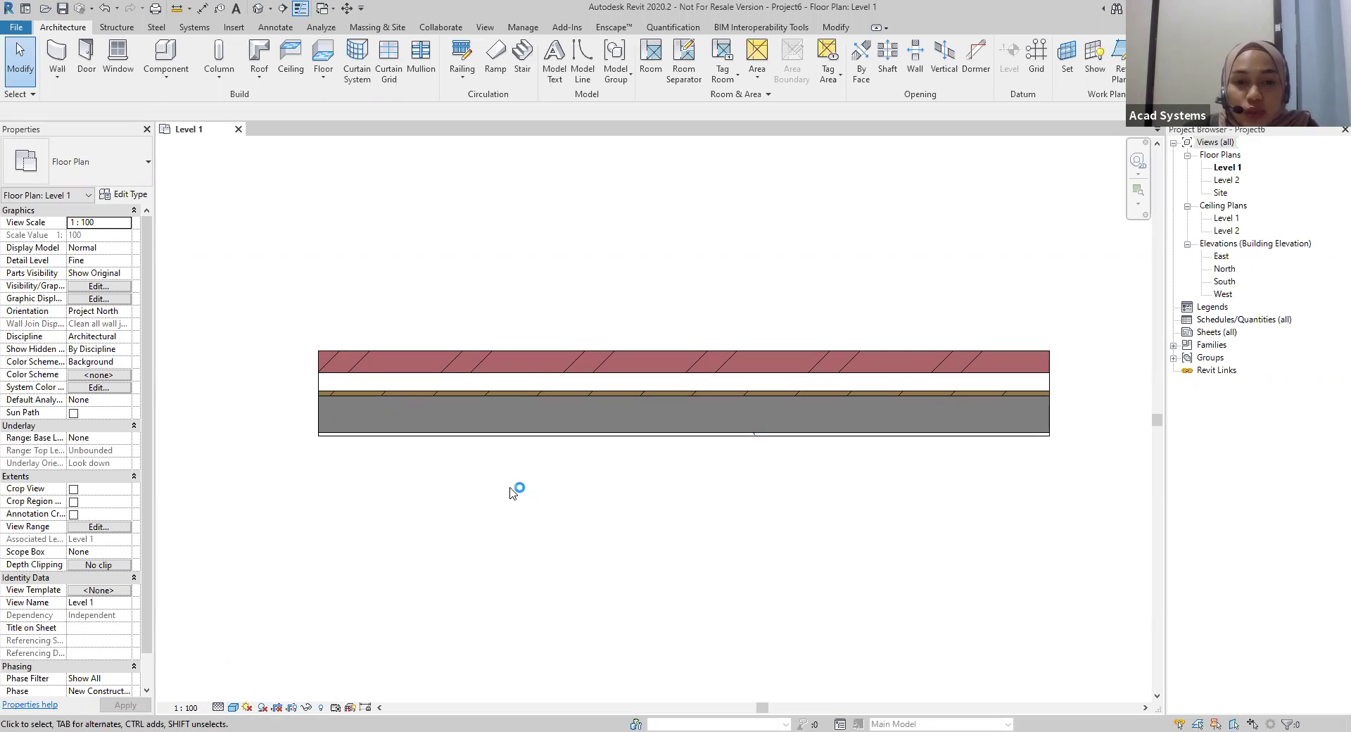
pyautogui.click(386, 413)
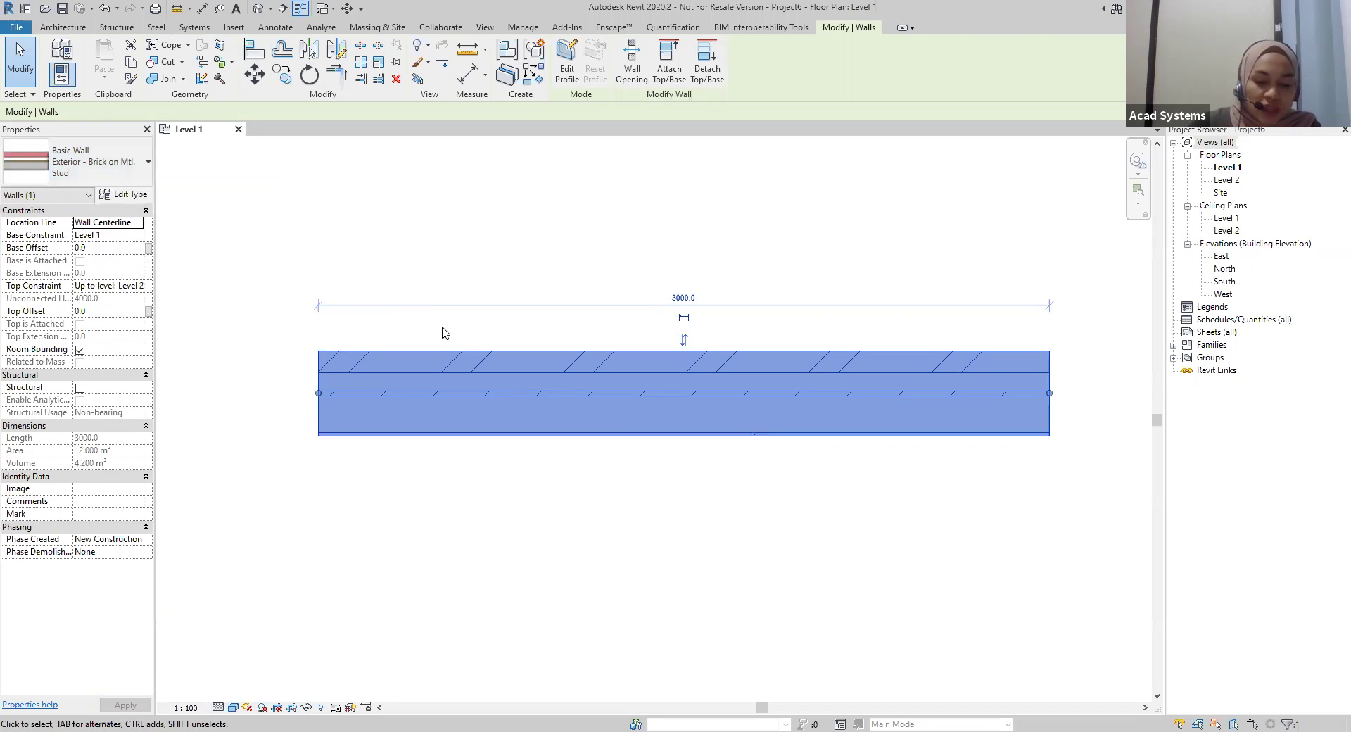
pyautogui.click(555, 473)
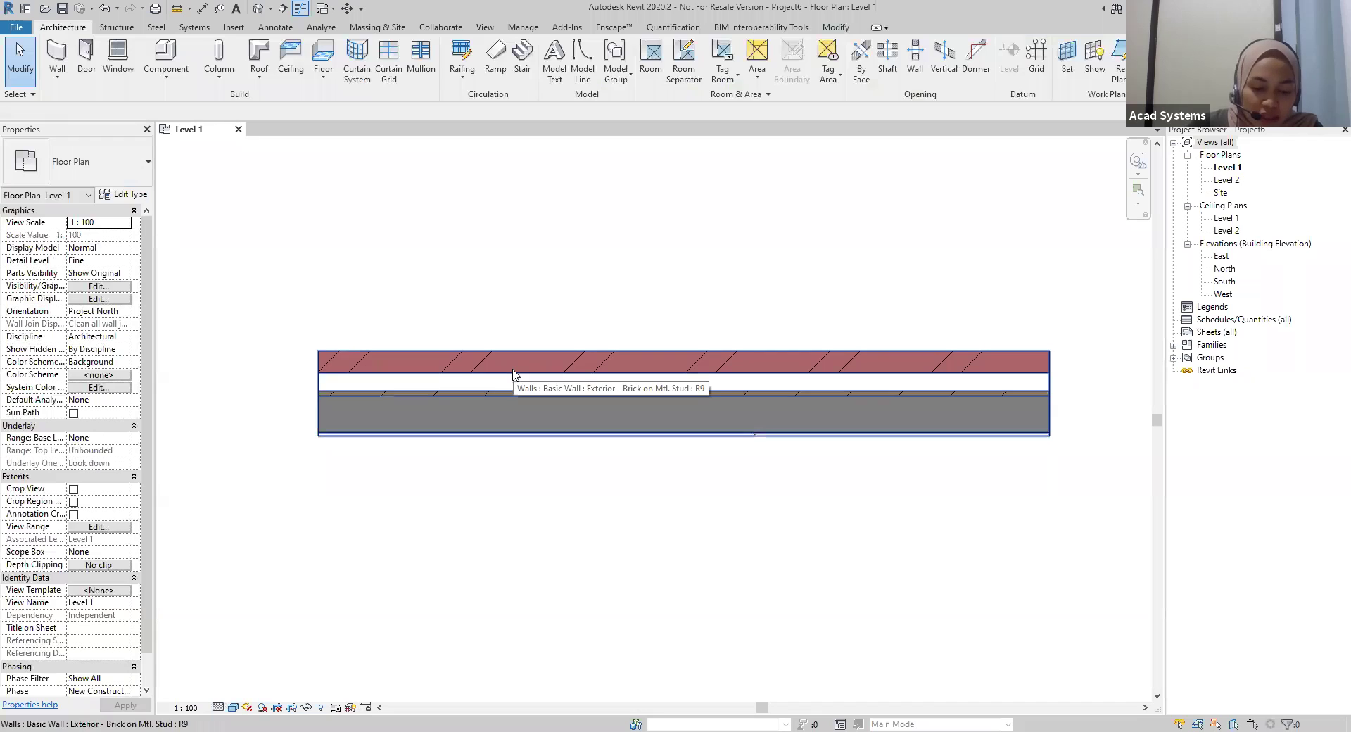
pyautogui.click(568, 366)
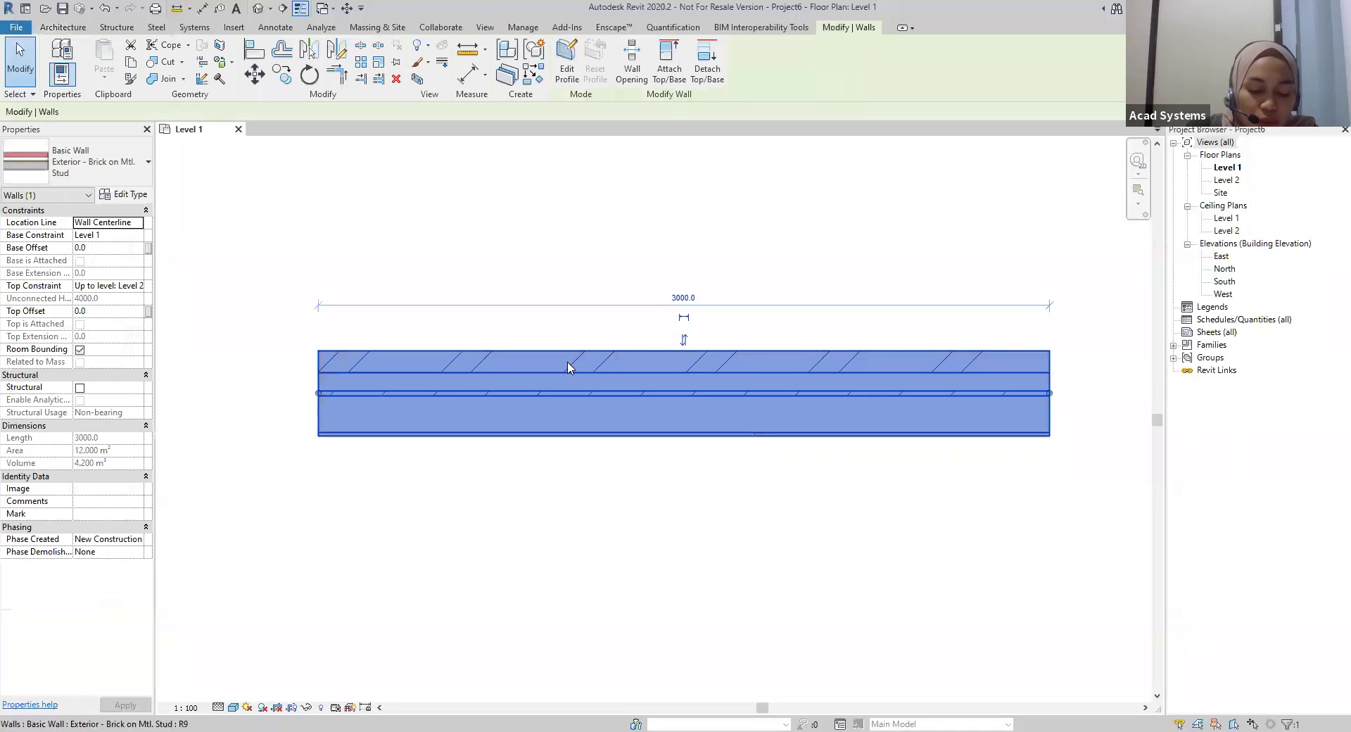
pyautogui.click(543, 550)
# Open the structure of the drawn wall's type for editing and enlarge the assembly dialog to show all its layers
pyautogui.click(504, 403)
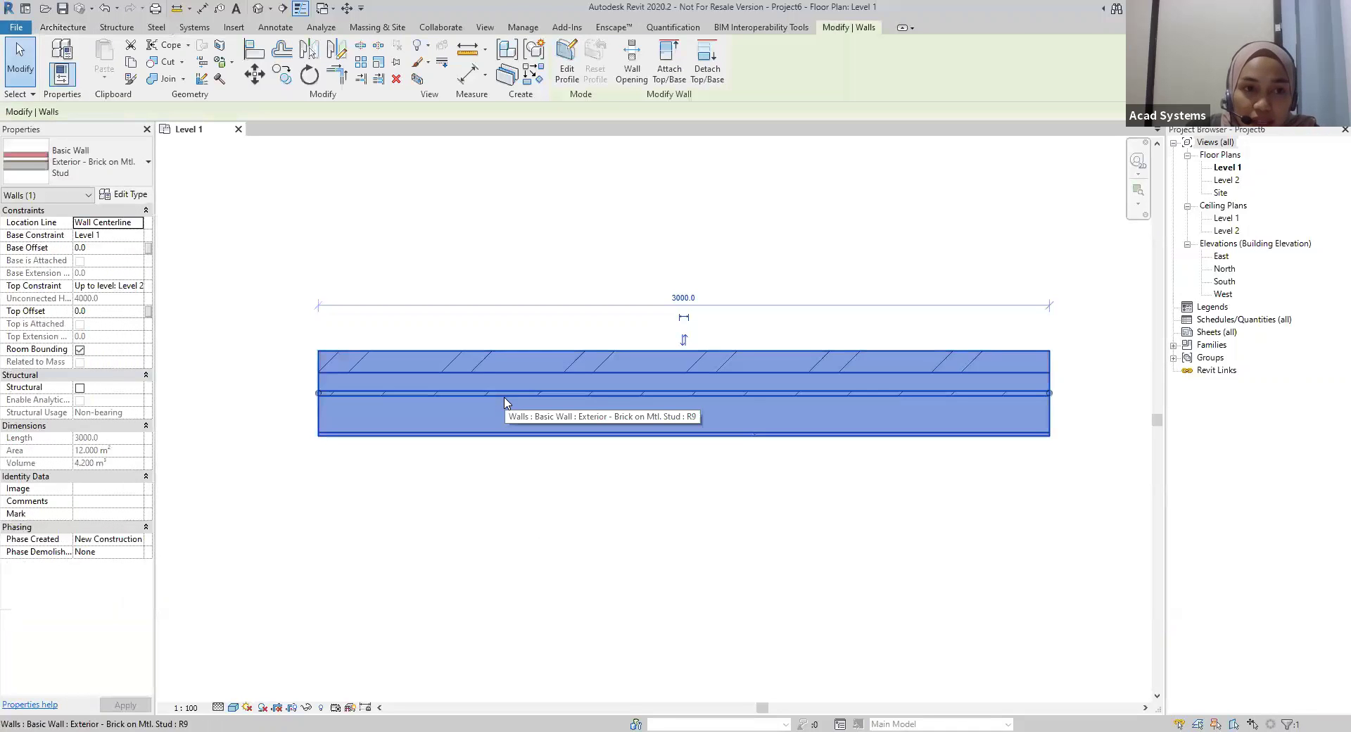
pyautogui.click(108, 197)
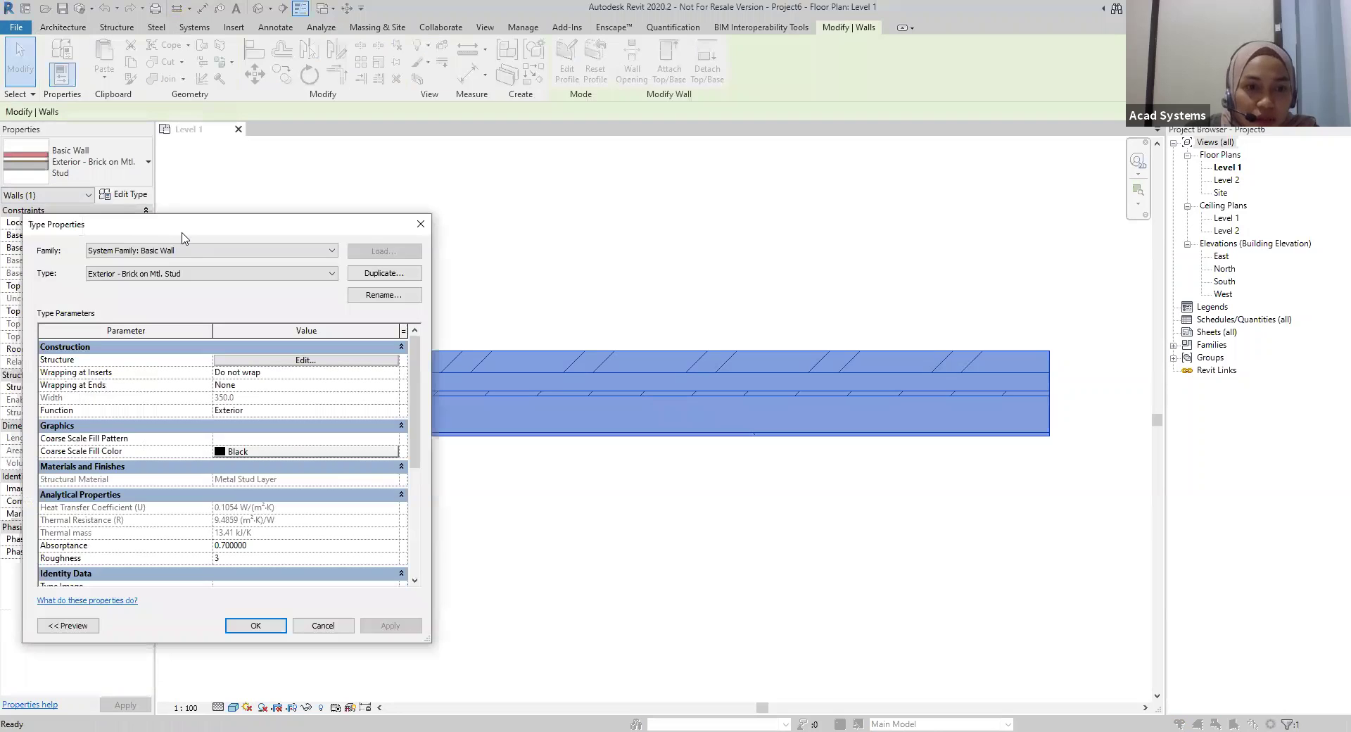
pyautogui.moveTo(182, 234); pyautogui.dragTo(344, 195)
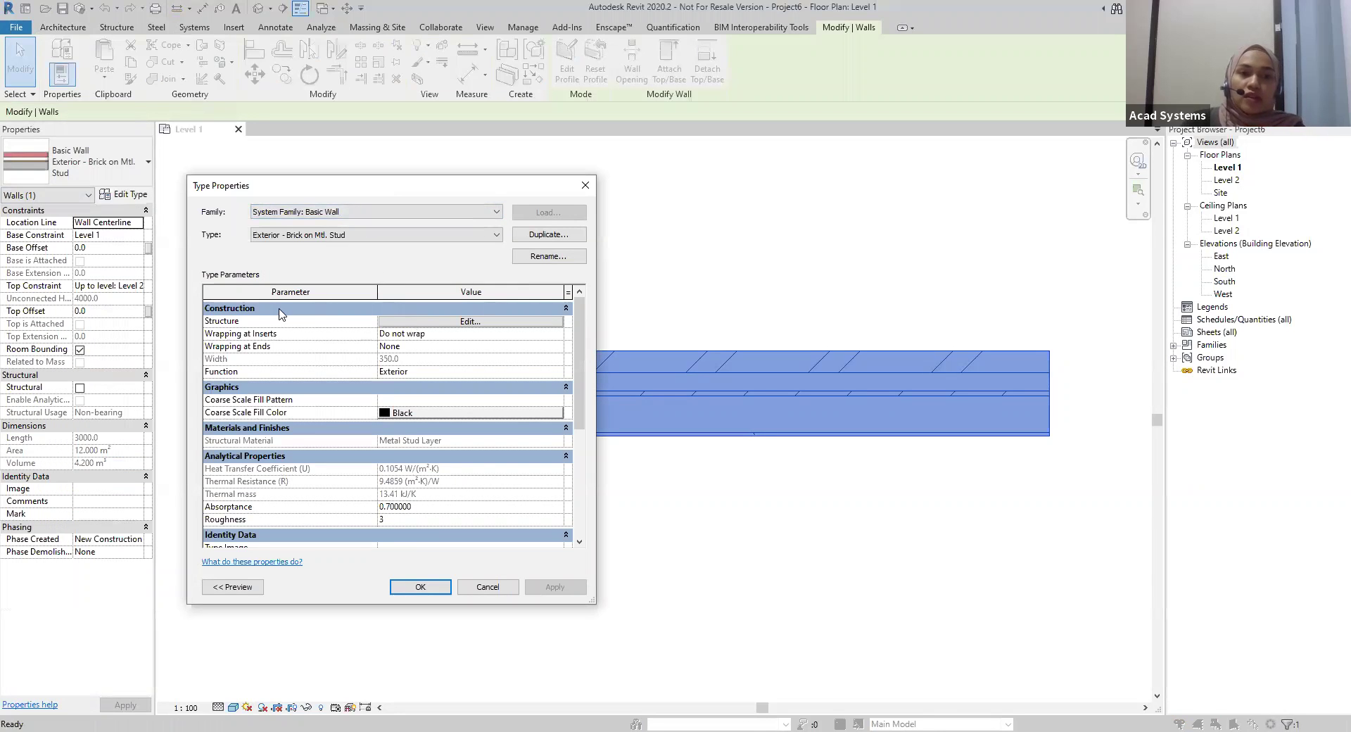
pyautogui.click(403, 322)
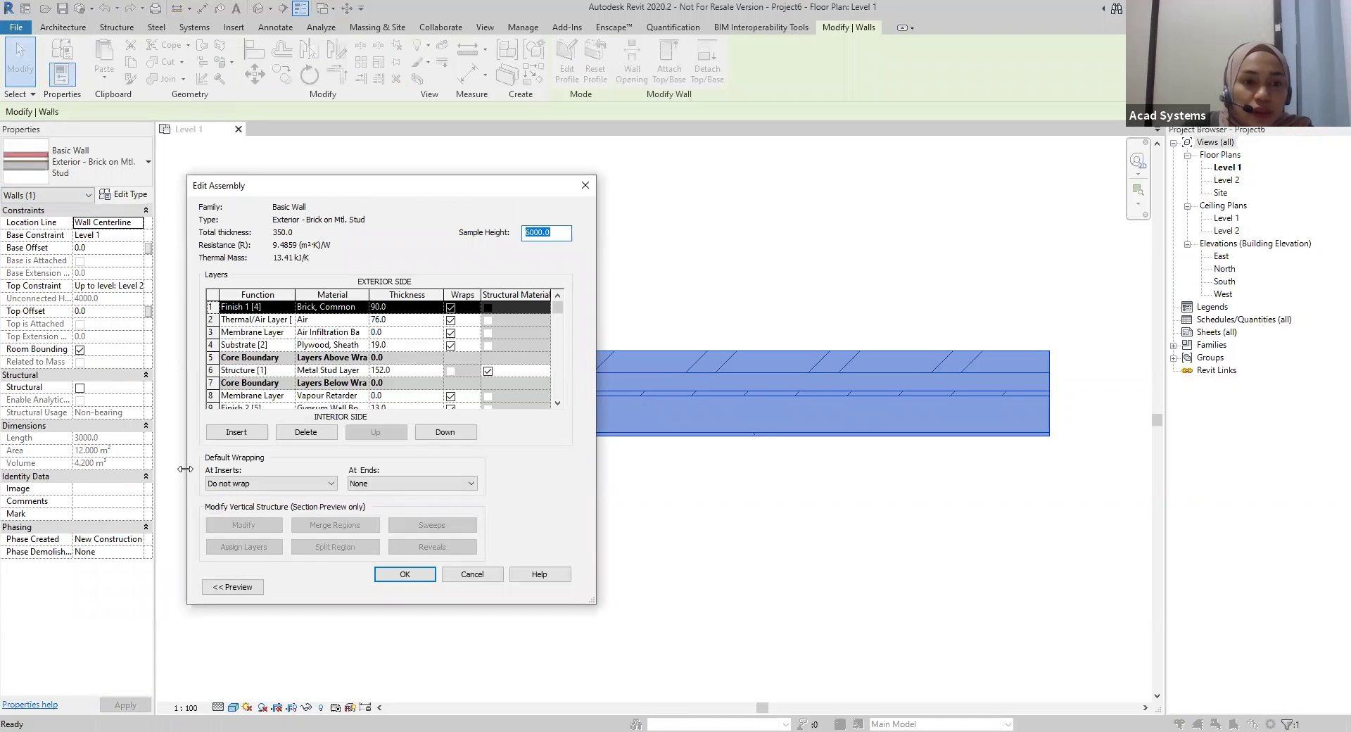
pyautogui.moveTo(185, 468); pyautogui.dragTo(111, 468)
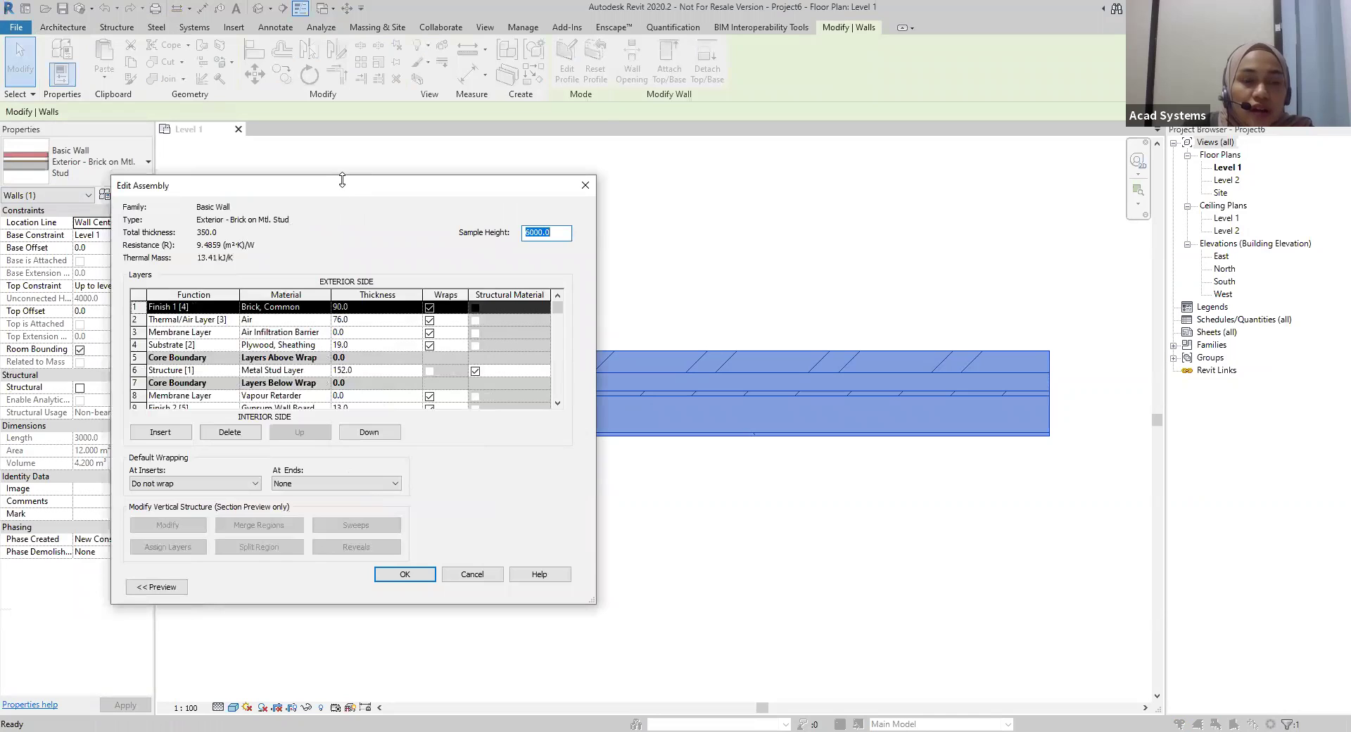
pyautogui.moveTo(338, 103); pyautogui.dragTo(338, 99)
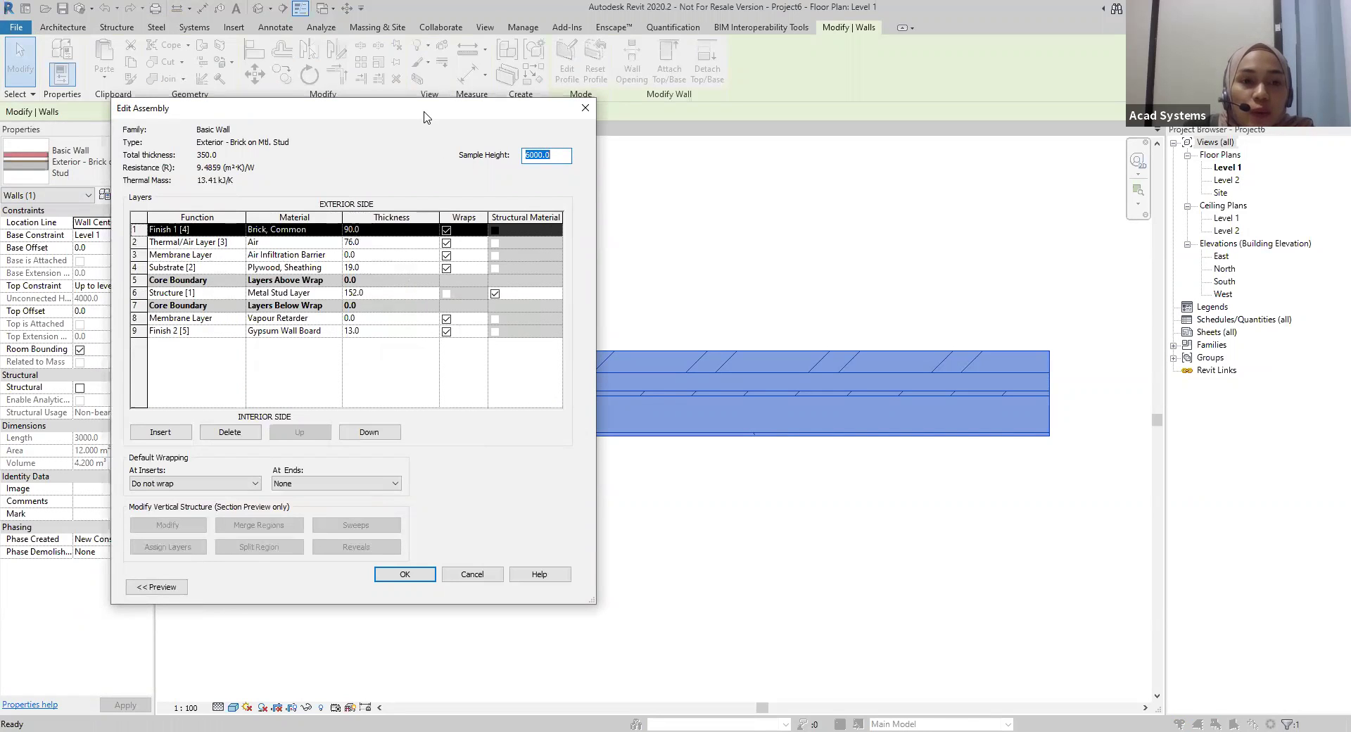
pyautogui.moveTo(424, 116); pyautogui.dragTo(390, 178)
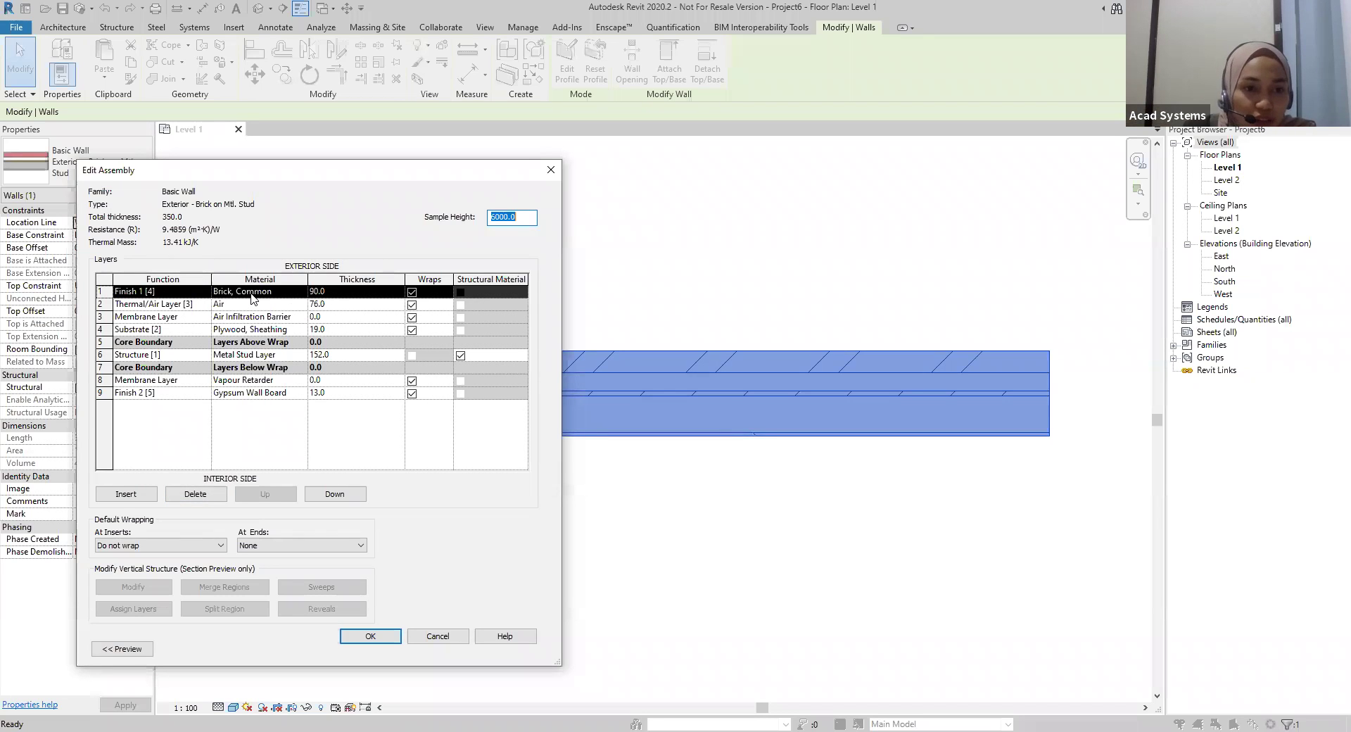
pyautogui.moveTo(374, 179); pyautogui.dragTo(538, 180)
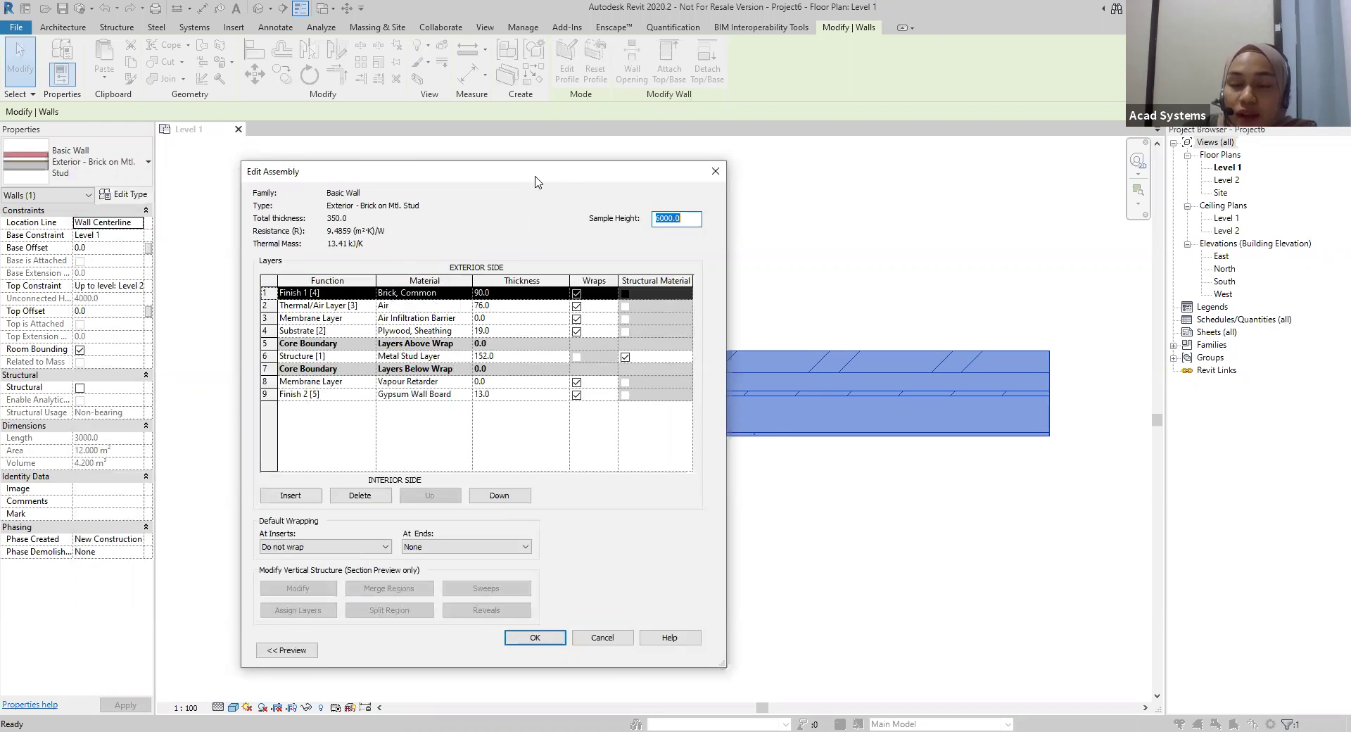
pyautogui.moveTo(535, 181); pyautogui.dragTo(417, 162)
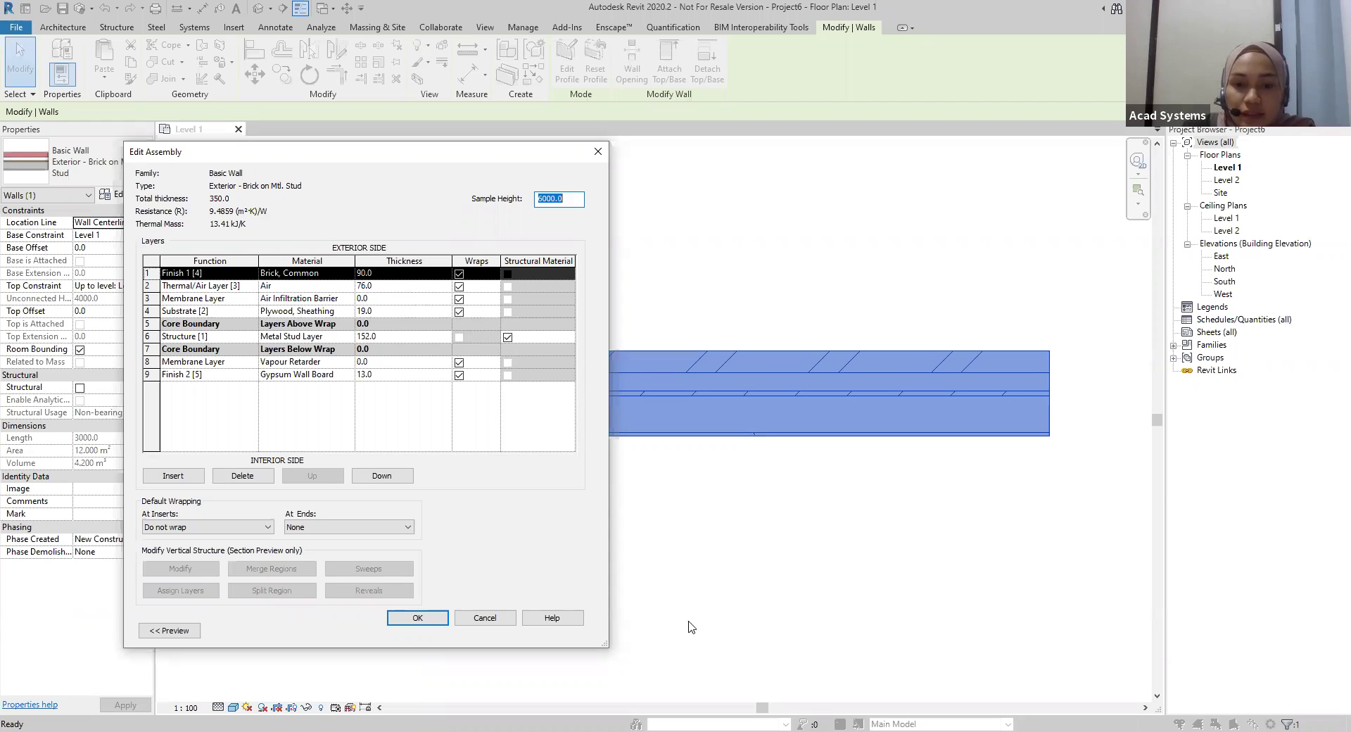
# Switch to the PowerPoint presentation, check the brick dimensions on the Volume of 1 Brick slide, and return to Revit
pyautogui.click(784, 703)
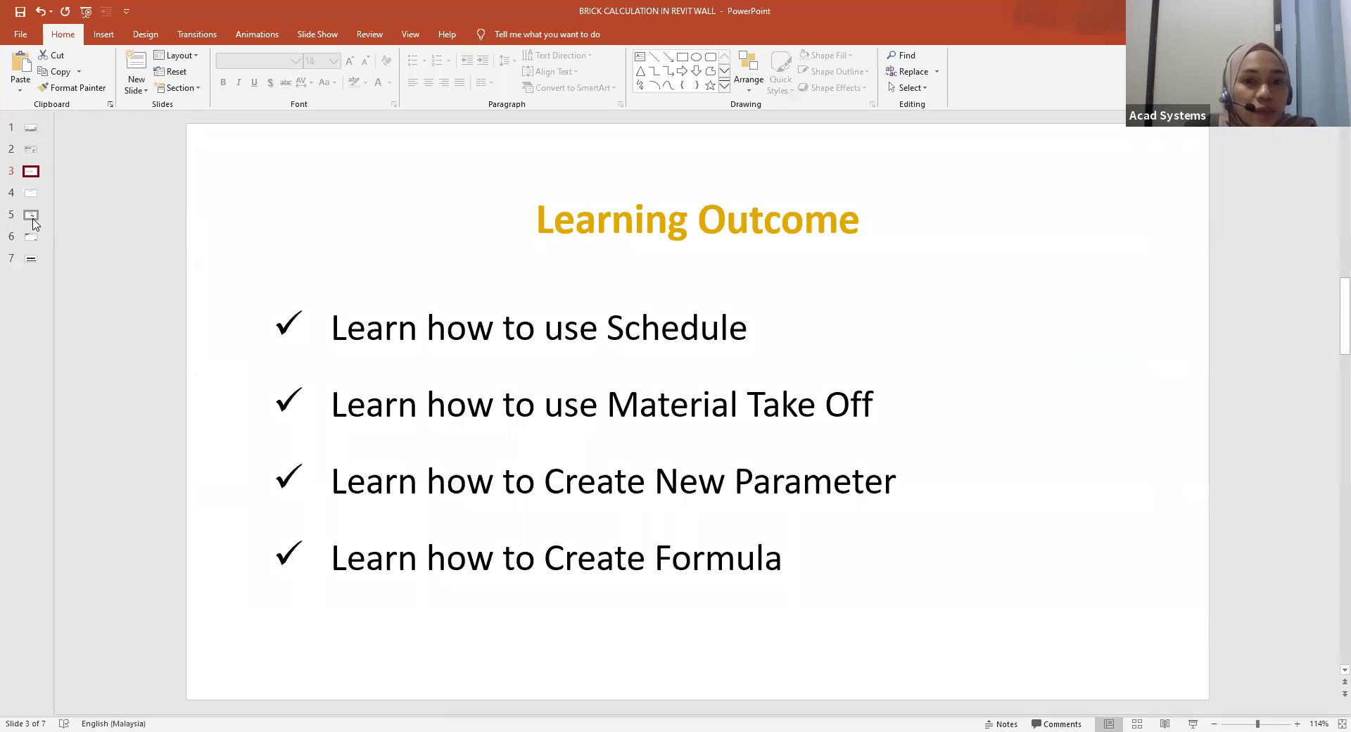
pyautogui.click(32, 220)
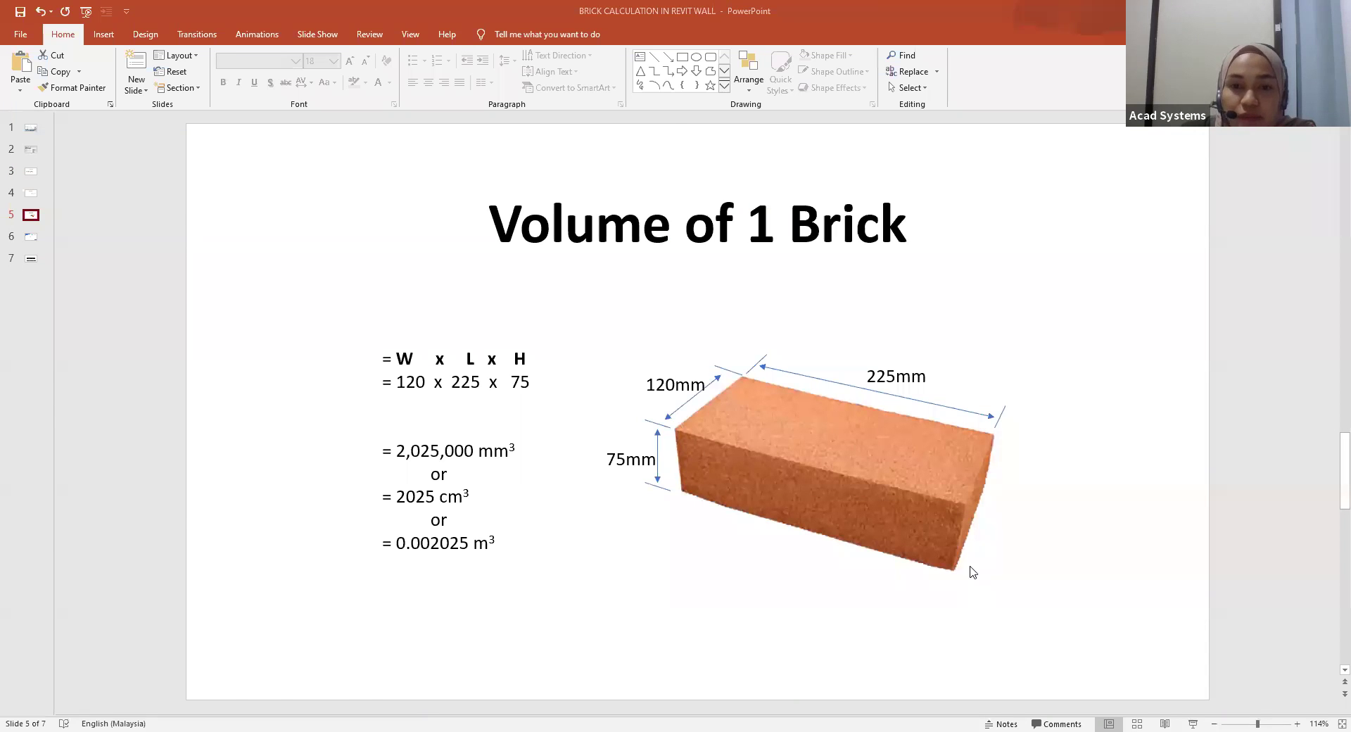
pyautogui.hotkey('alt', 'Tab')
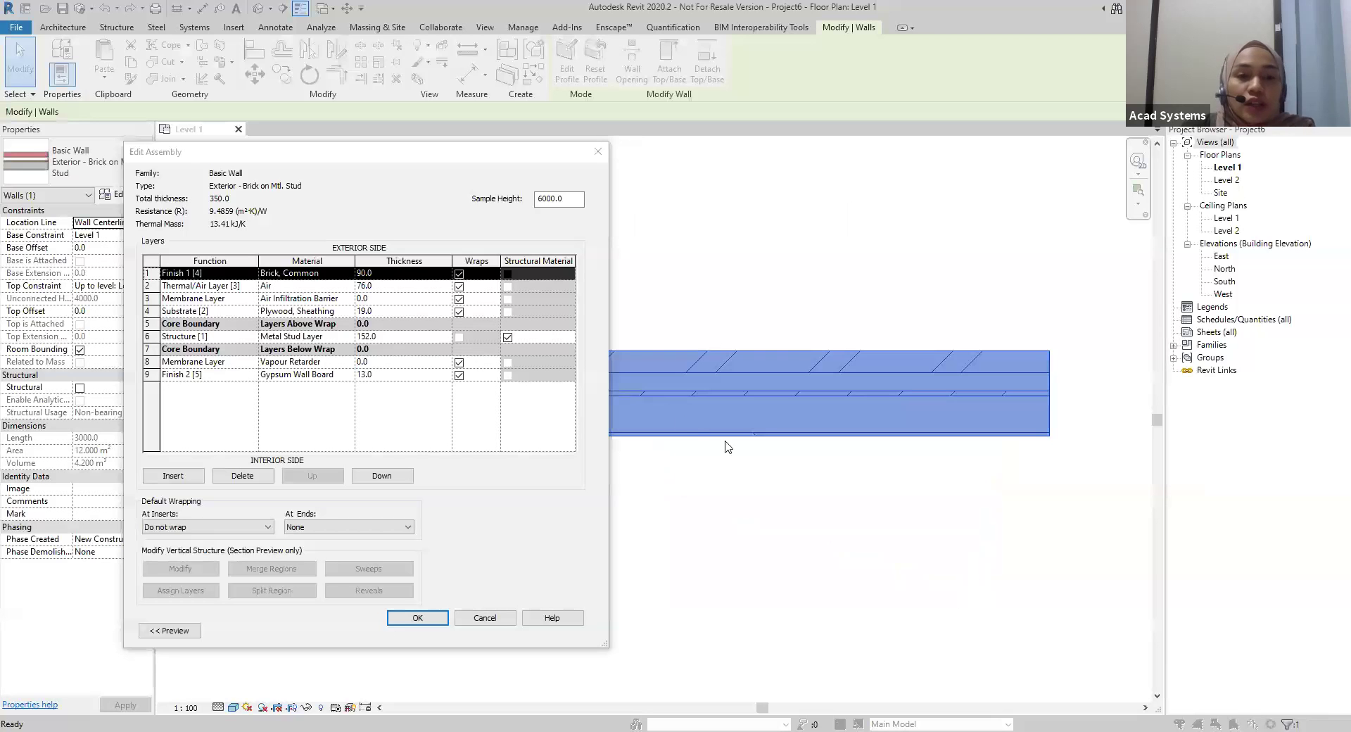
# Set the thickness of the Brick, Common finish layer to 120 mm and apply the change to the wall type
pyautogui.click(401, 273)
pyautogui.write('120')
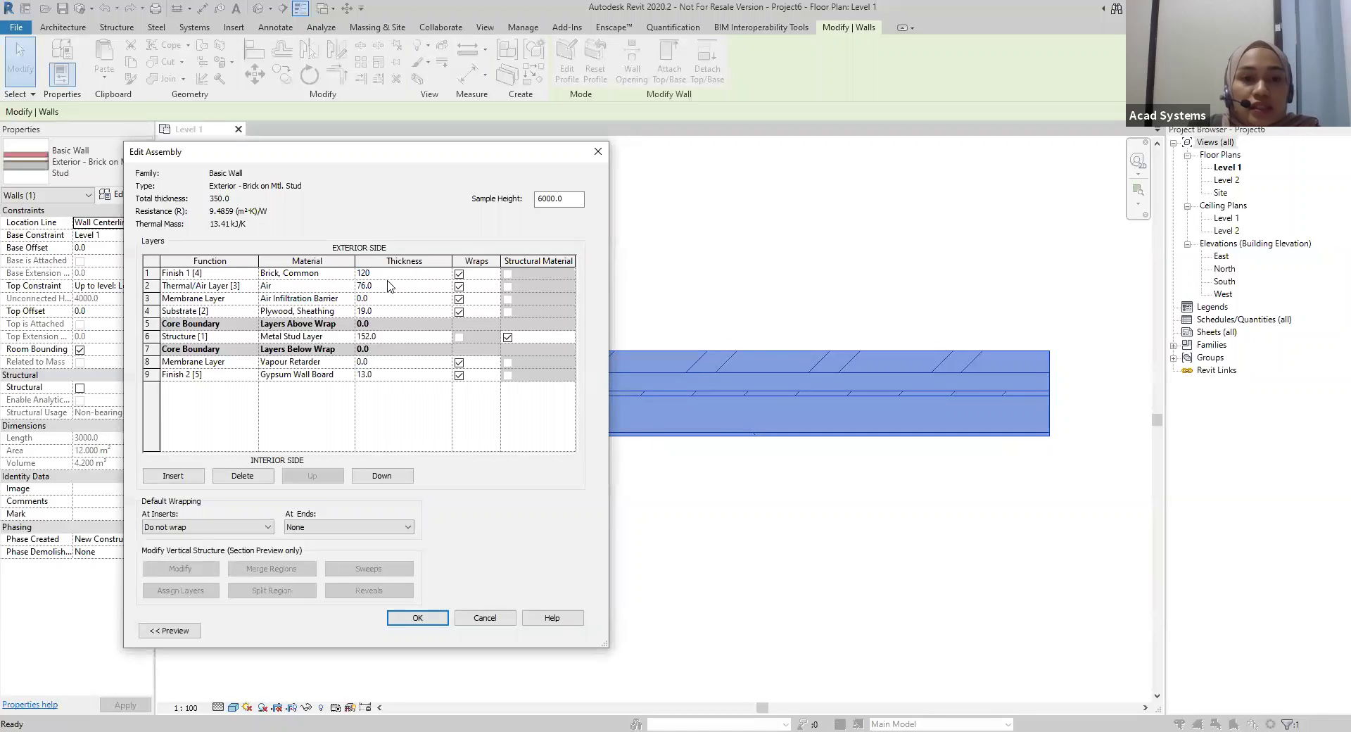
pyautogui.click(418, 618)
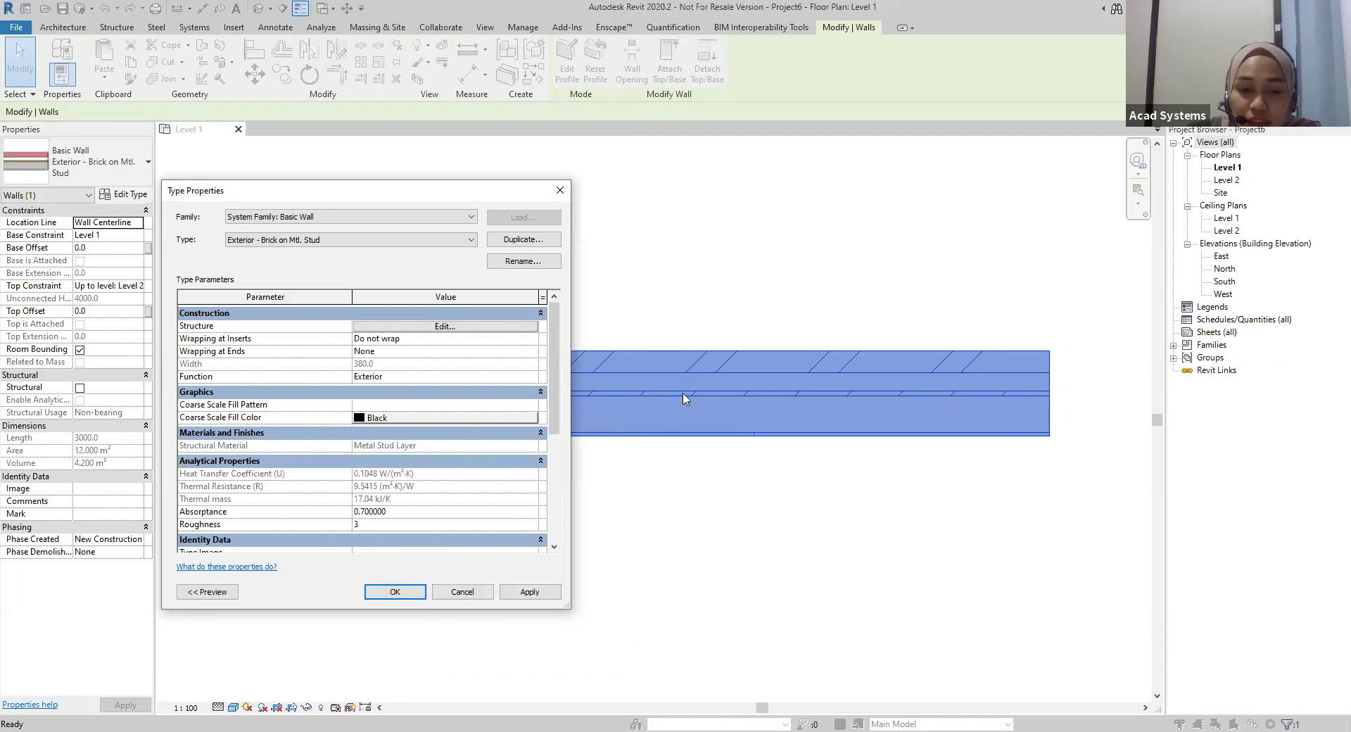
pyautogui.click(535, 595)
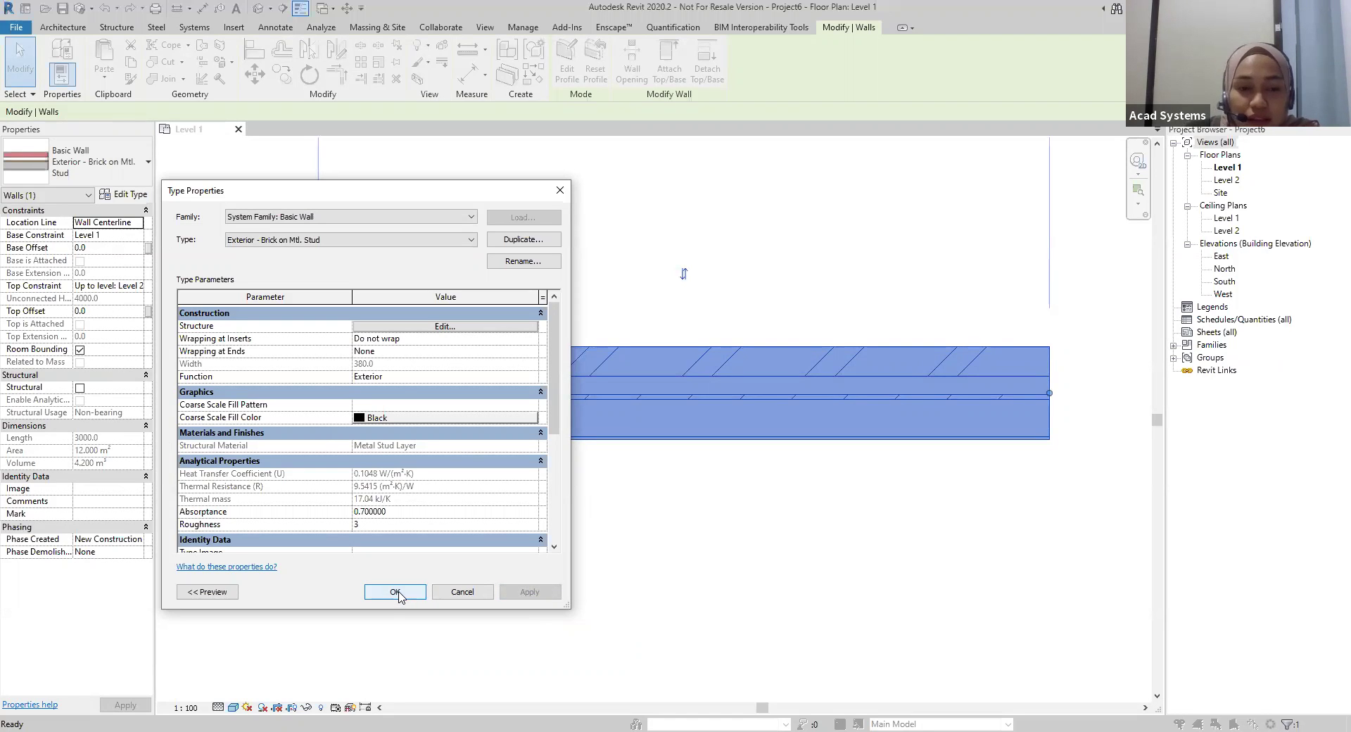
# Close the wall's type properties with the changes accepted and deselect the wall in the Level 1 plan
pyautogui.click(396, 593)
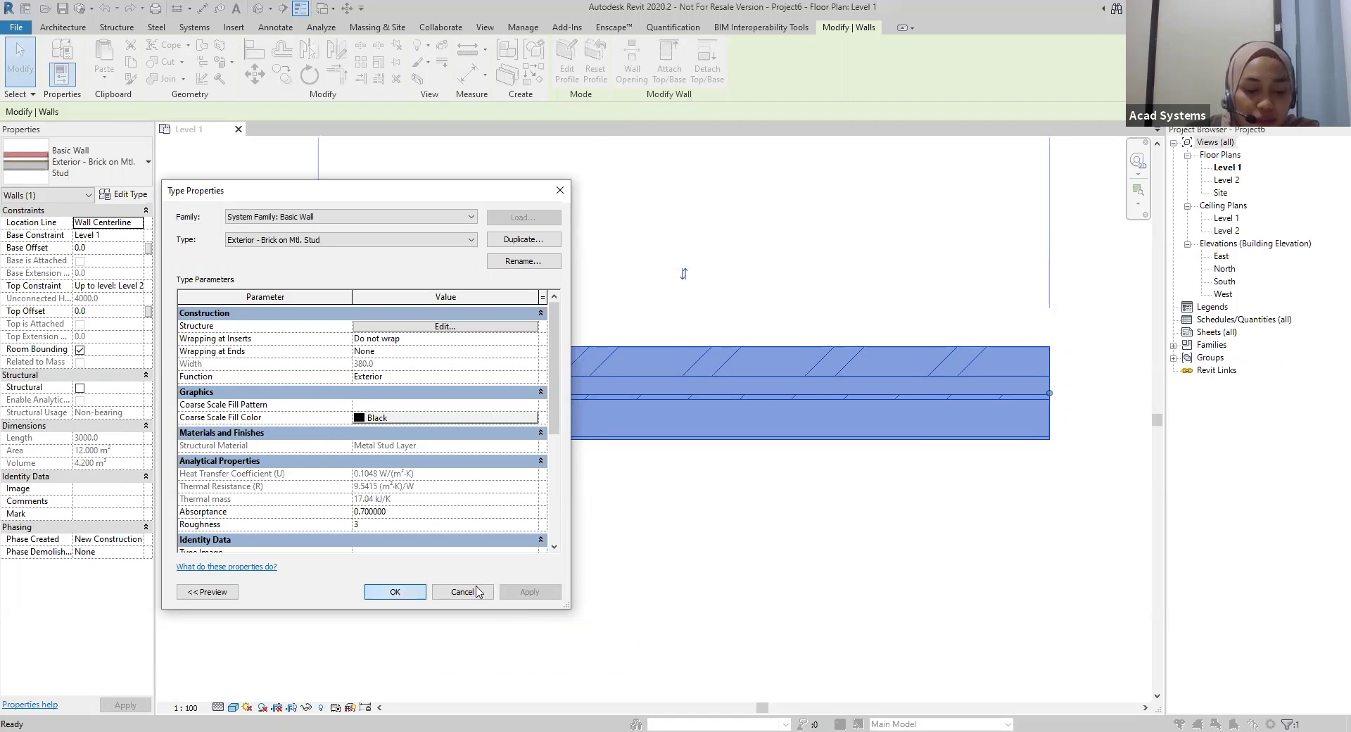
pyautogui.click(458, 598)
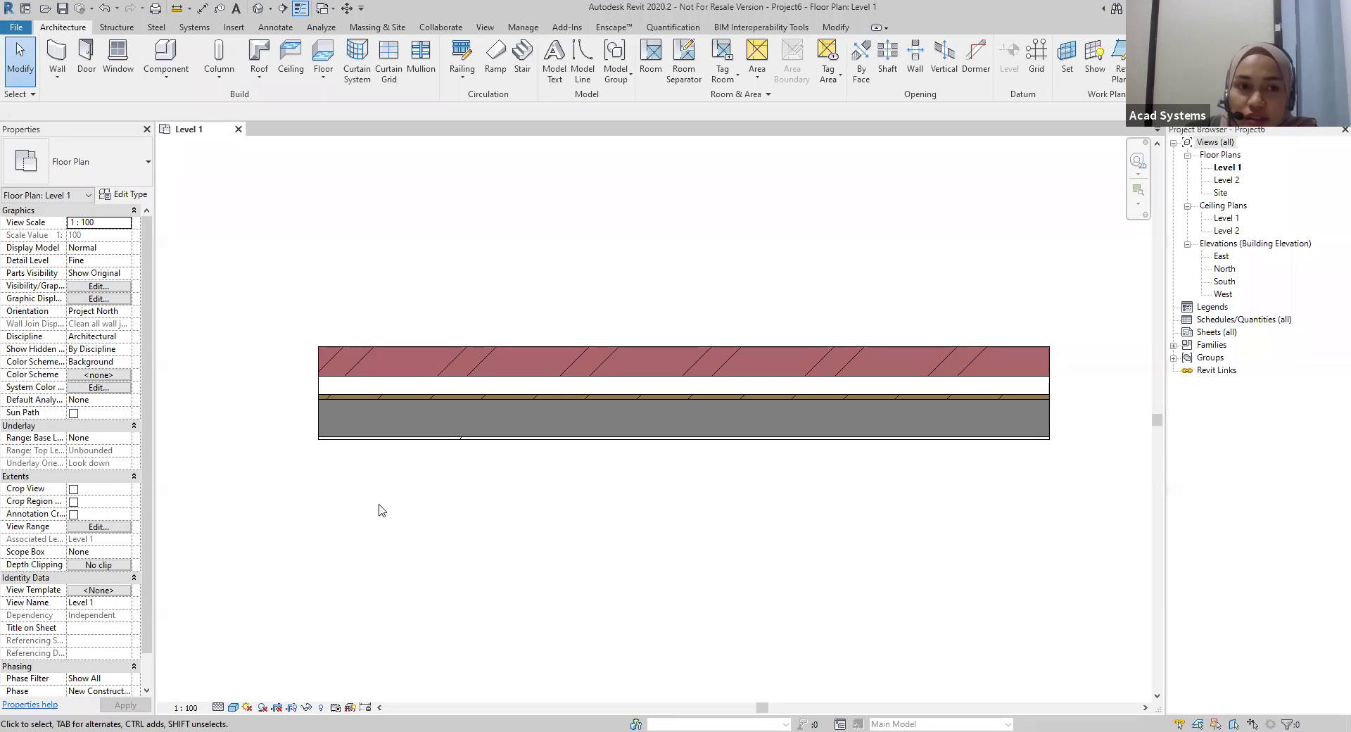
pyautogui.click(592, 365)
pyautogui.moveTo(593, 365); pyautogui.dragTo(461, 437)
pyautogui.click(492, 302)
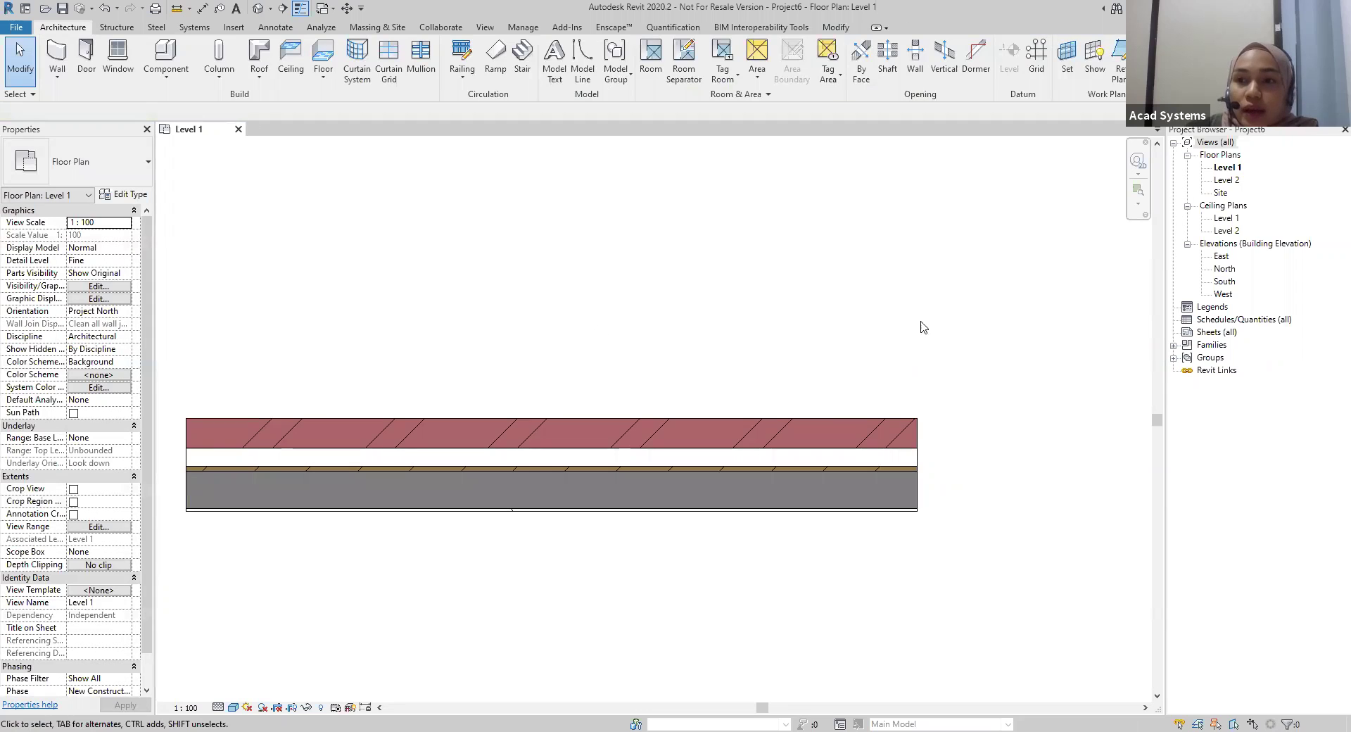
# Open the North elevation and set its visual style to one that shows the wall's brick surface in colour
pyautogui.doubleClick(1227, 269)
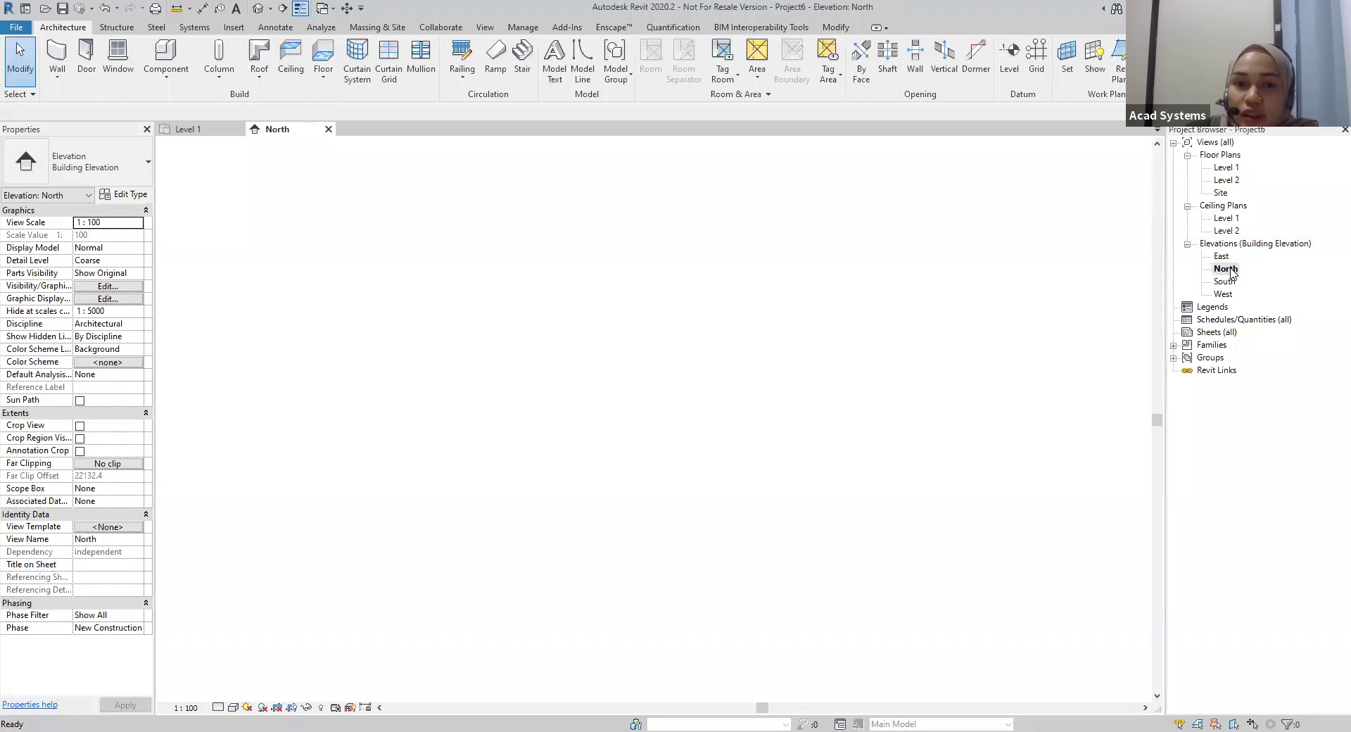
pyautogui.scroll(3, 898, 437)
pyautogui.moveTo(952, 428); pyautogui.dragTo(772, 434, button='middle')
pyautogui.scroll(3, 884, 434)
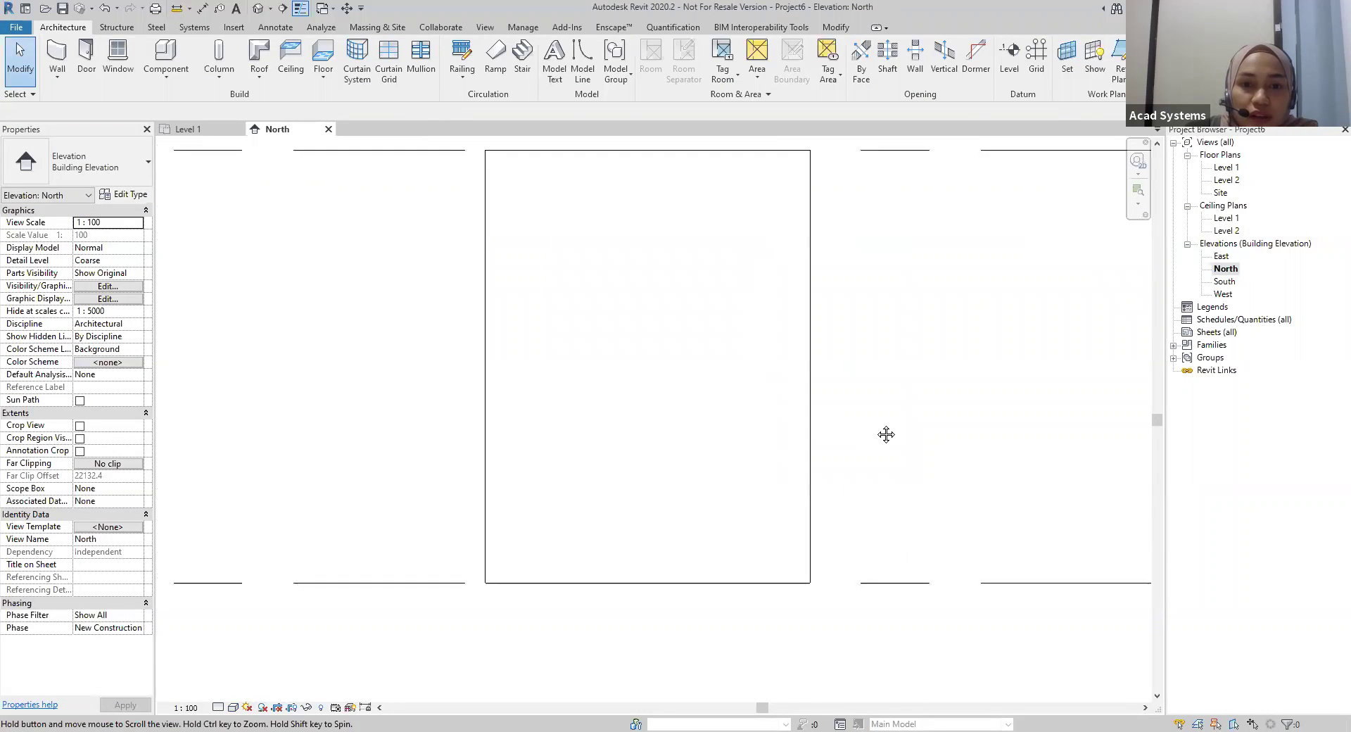
pyautogui.click(246, 707)
pyautogui.click(247, 670)
pyautogui.moveTo(301, 438); pyautogui.dragTo(525, 461, button='middle')
# Tile the Level 1 plan and the North elevation side by side with the wall framed in both views
pyautogui.click(188, 130)
pyautogui.moveTo(440, 356); pyautogui.dragTo(483, 324, button='middle')
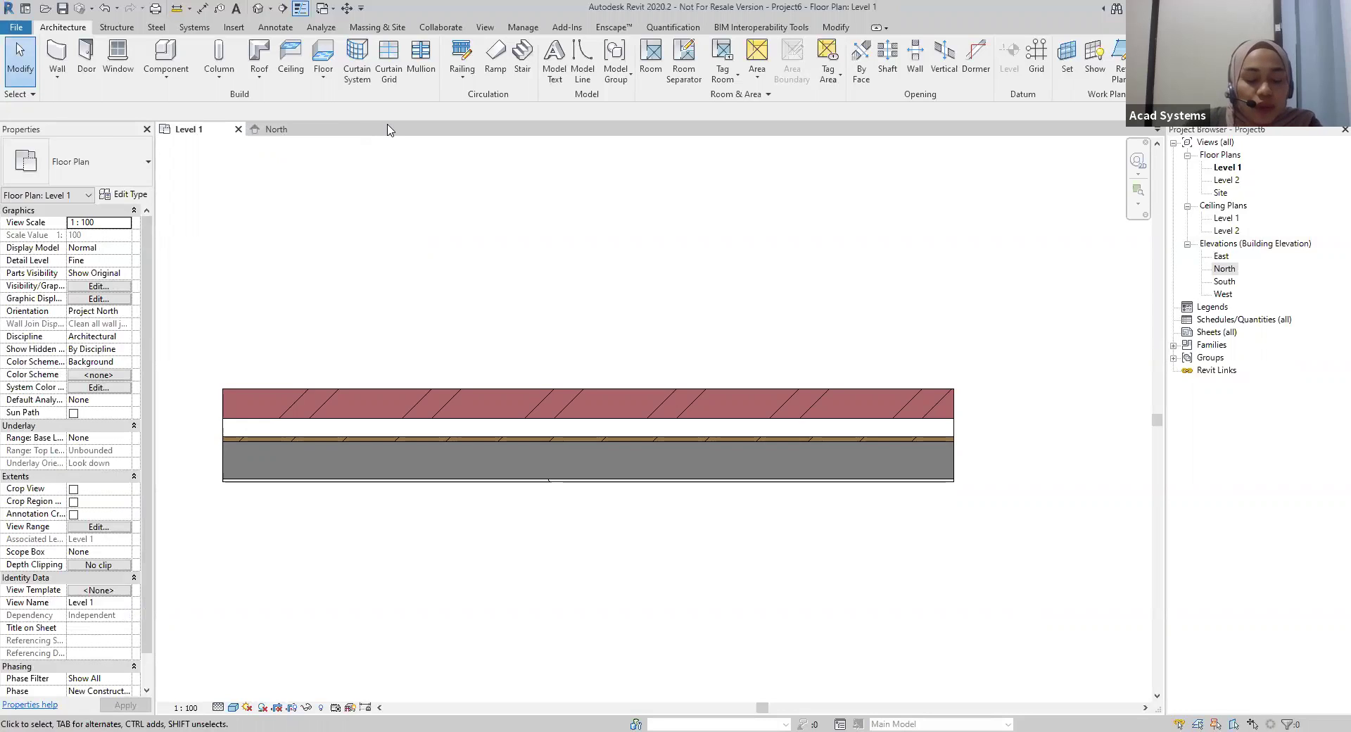
pyautogui.press('w')
pyautogui.press('t')
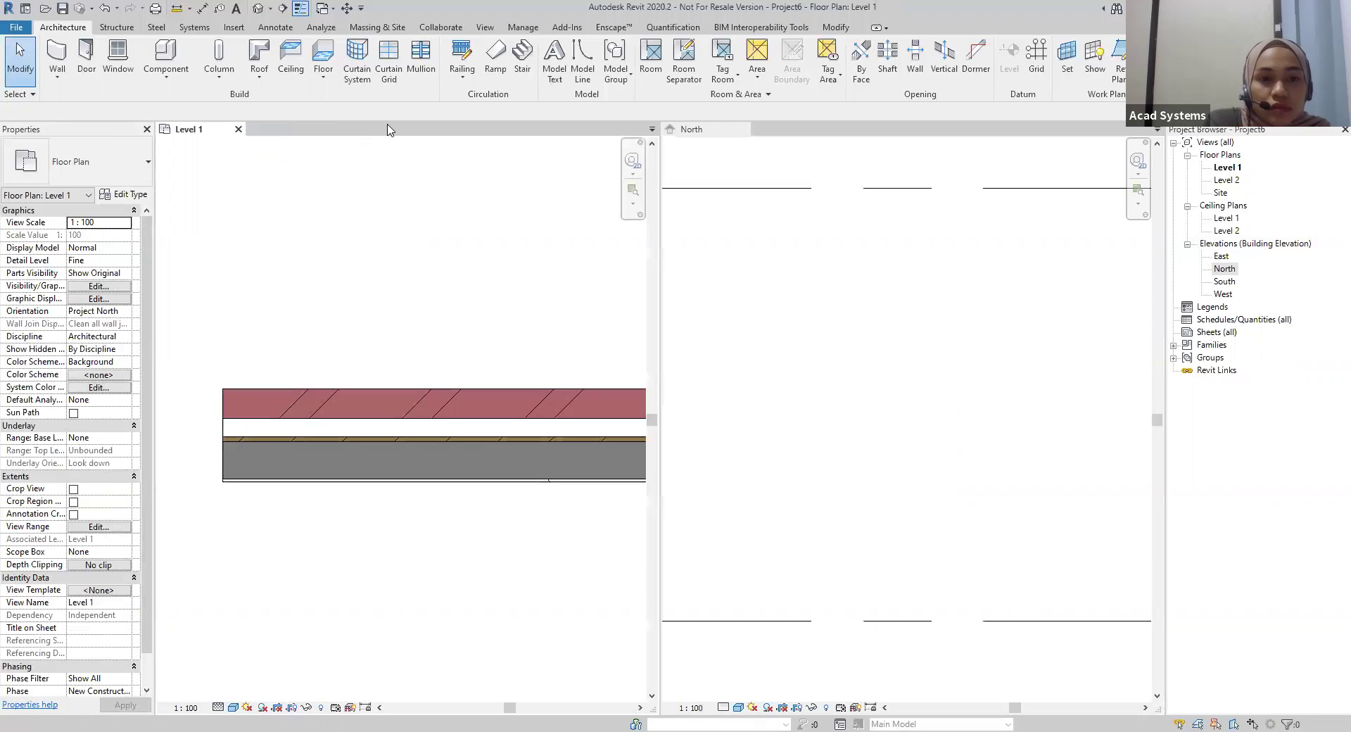
pyautogui.scroll(-2, 535, 394)
pyautogui.moveTo(531, 524); pyautogui.dragTo(437, 406, button='middle')
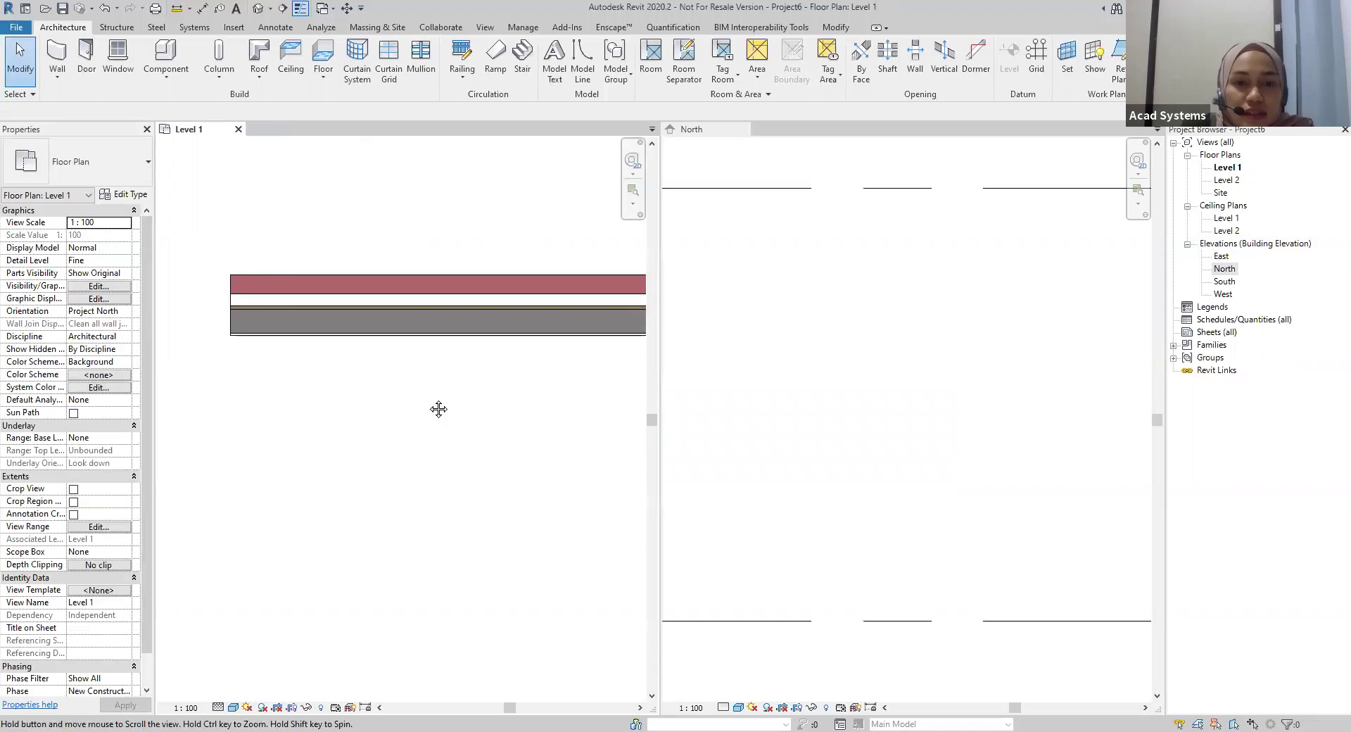
pyautogui.scroll(5, 970, 394)
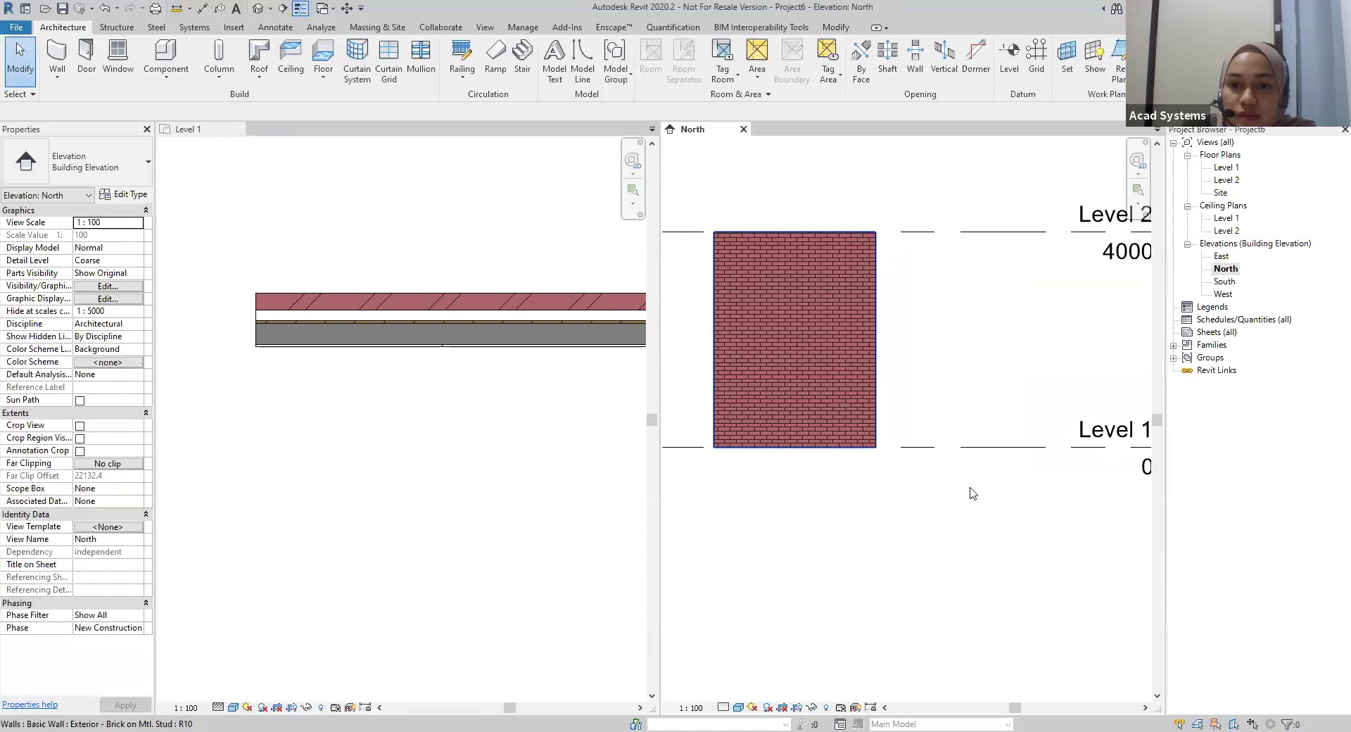
pyautogui.scroll(2, 971, 372)
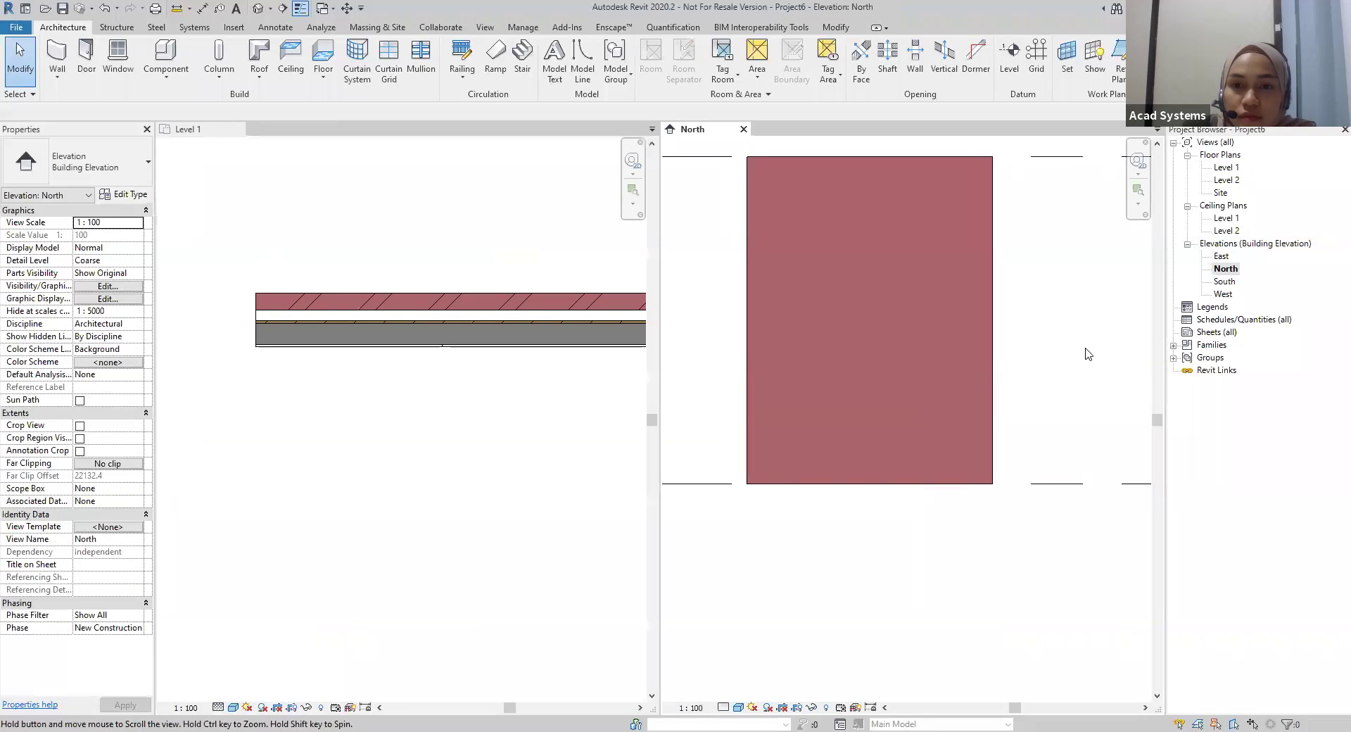
pyautogui.scroll(-1, 1009, 364)
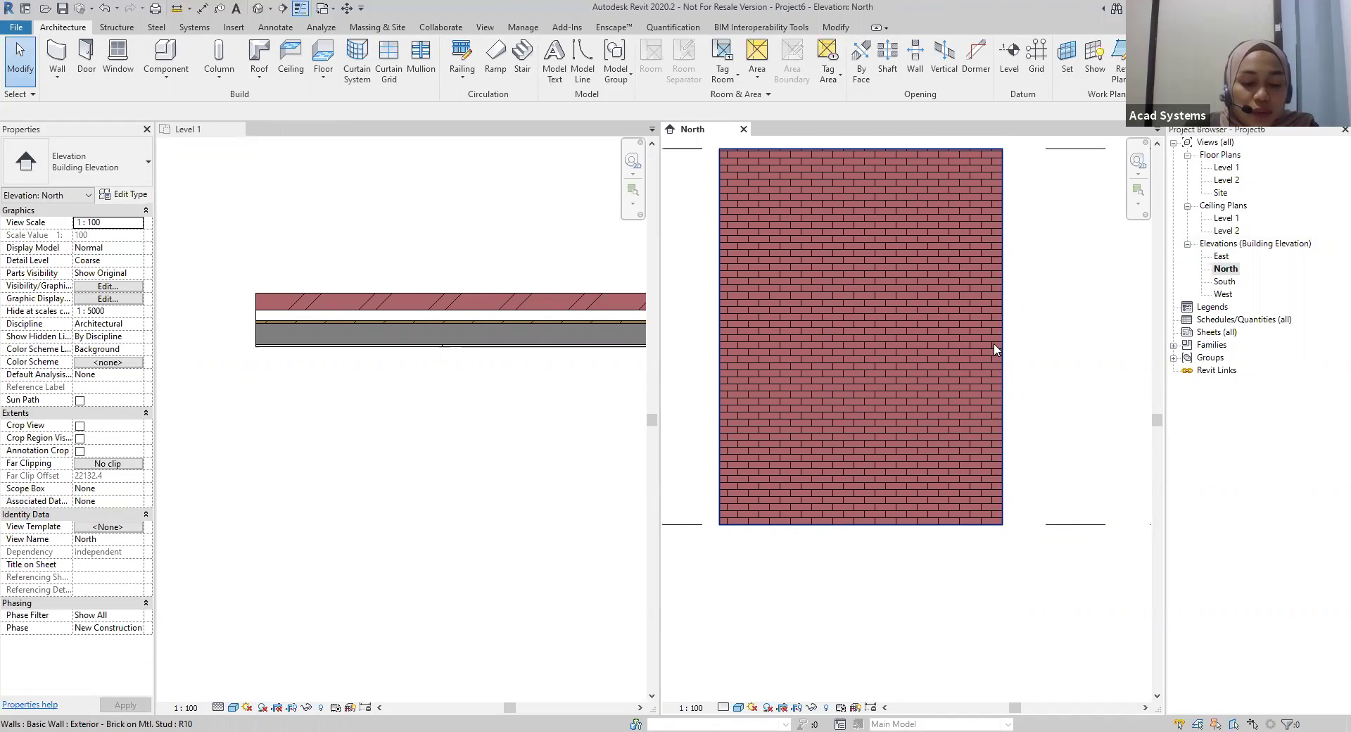
# From the wall selected in the North elevation, open the Brick, Common material of its type's exterior finish layer for editing
pyautogui.click(910, 335)
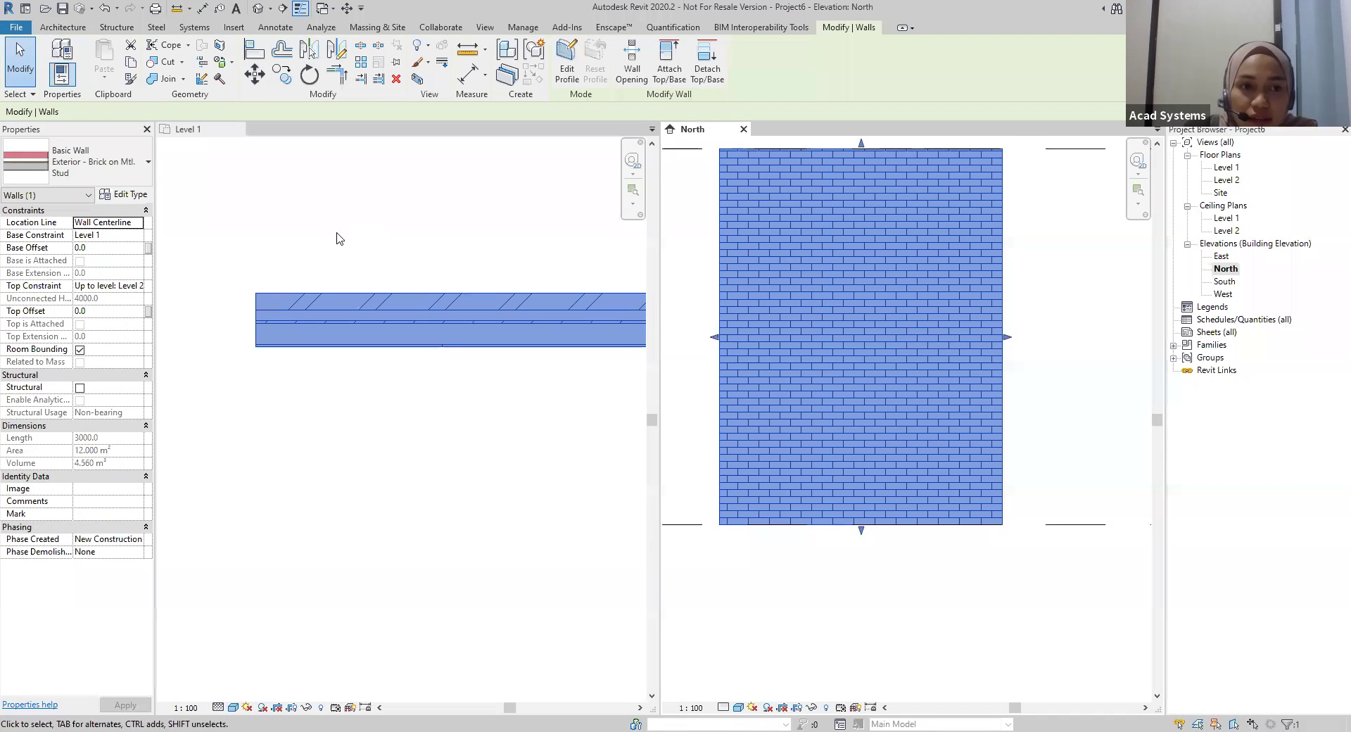
pyautogui.click(124, 196)
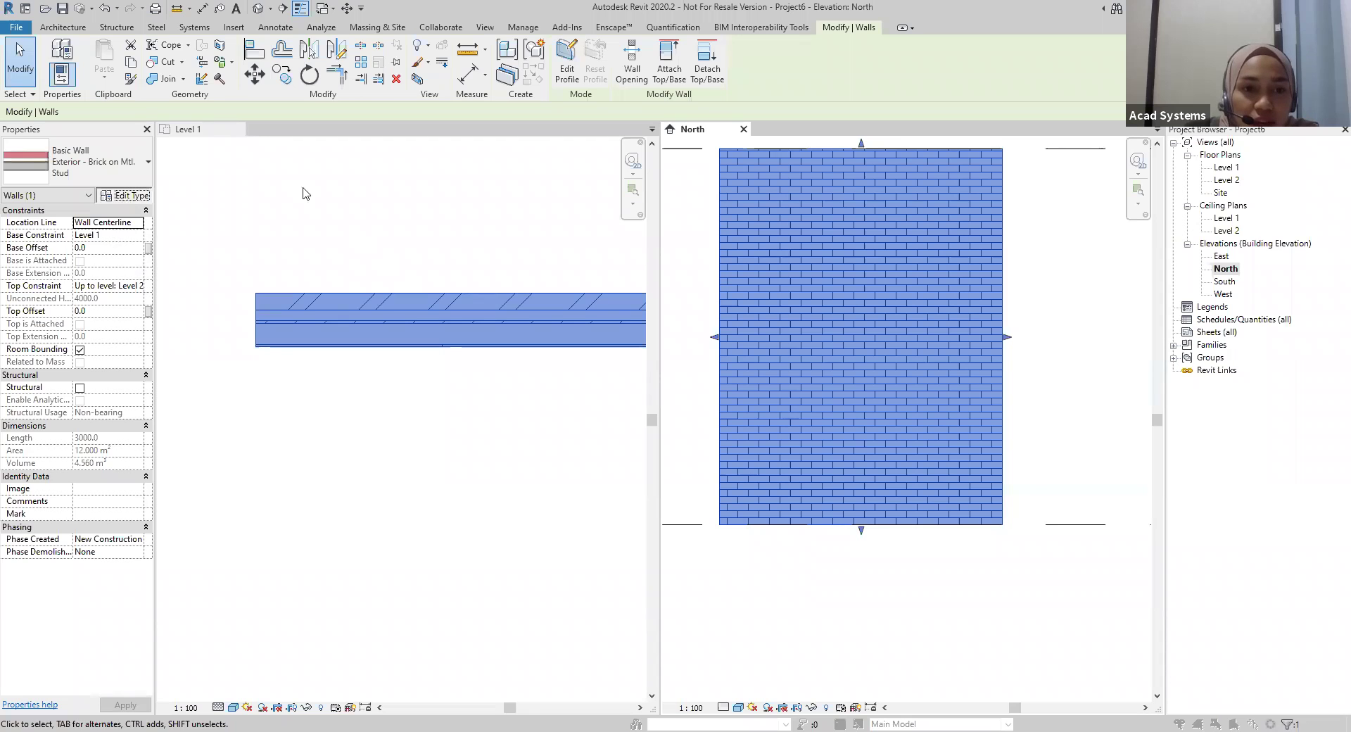
pyautogui.click(384, 337)
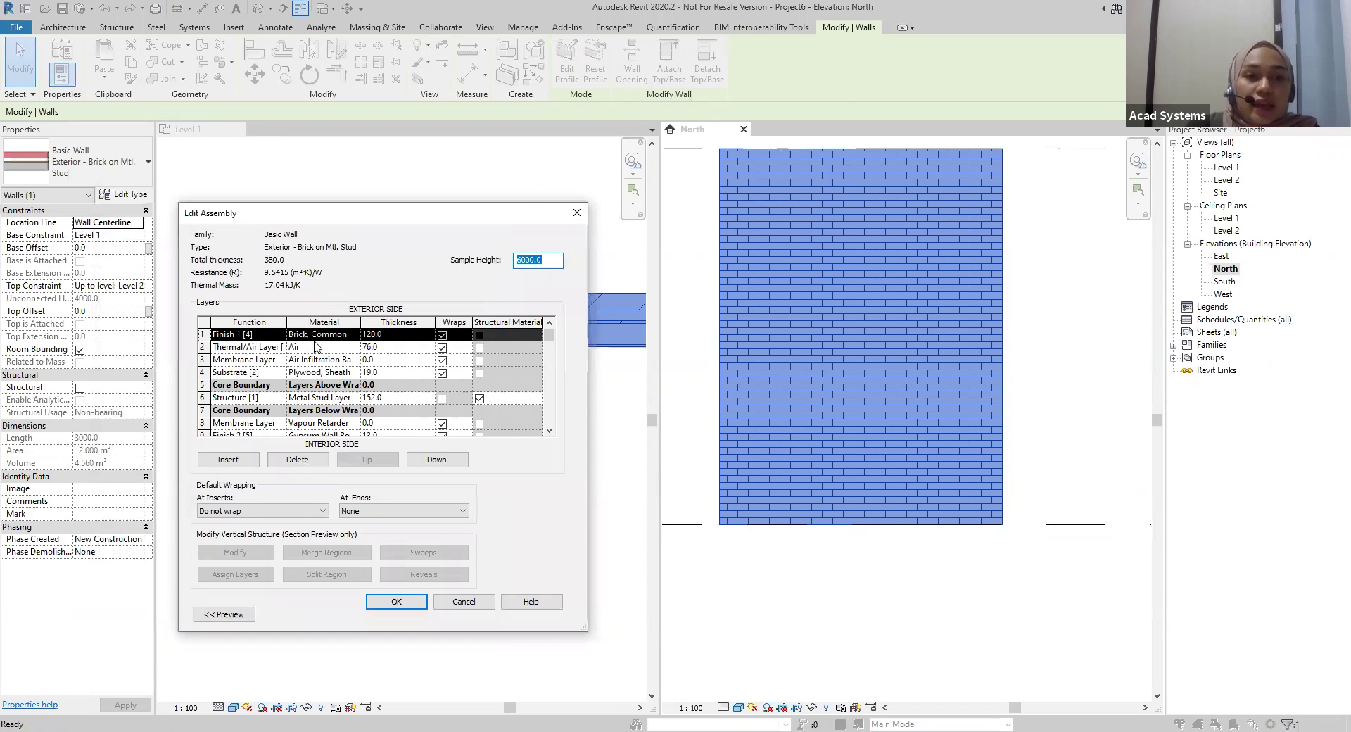
pyautogui.click(315, 335)
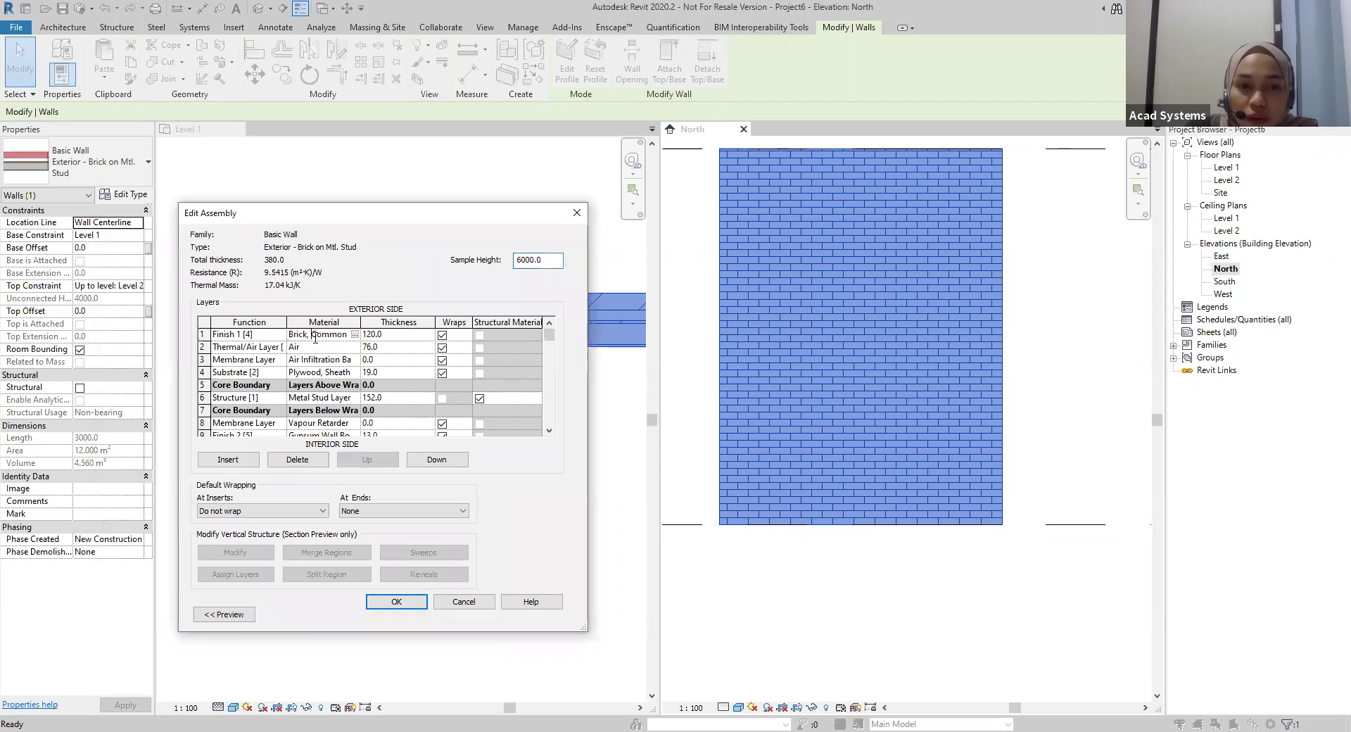
pyautogui.click(355, 335)
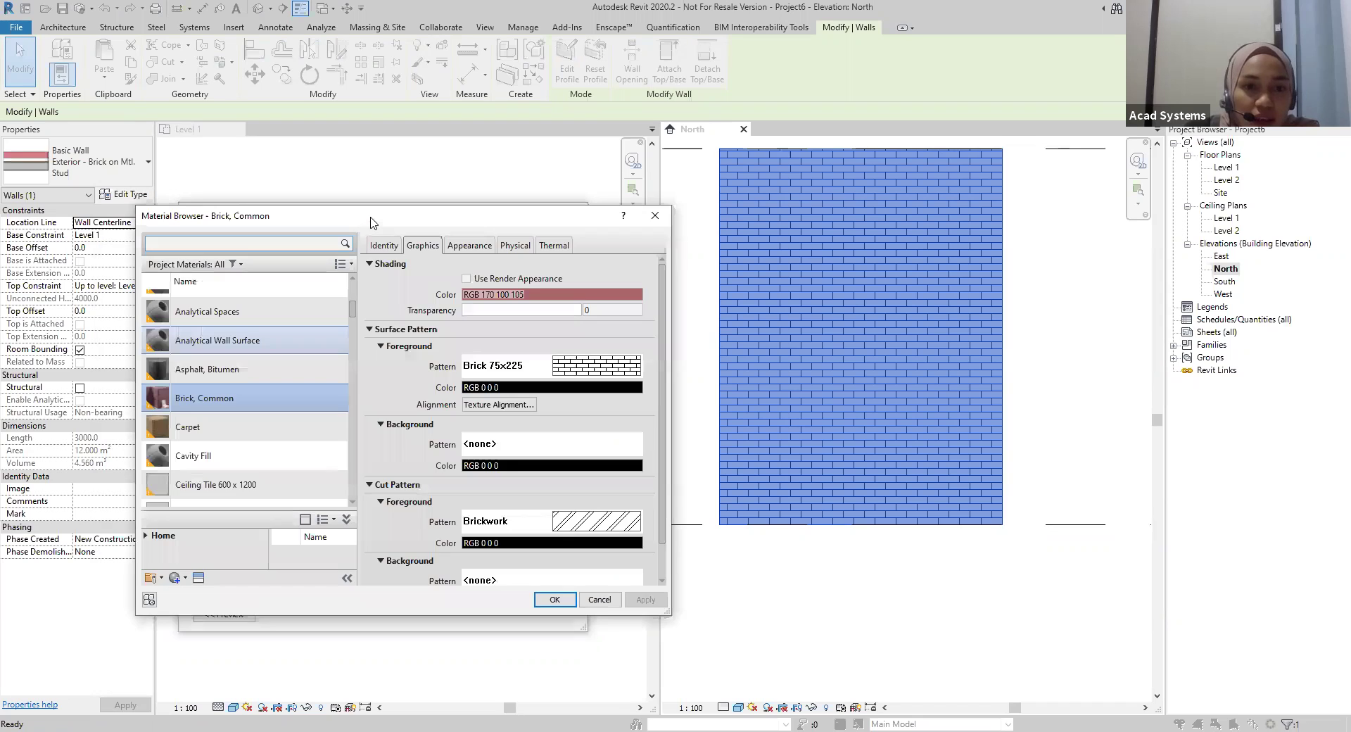
# Review the Brick, Common material's patterns, set its foreground surface pattern to Block 225x450, and apply it
pyautogui.moveTo(371, 220); pyautogui.dragTo(334, 178)
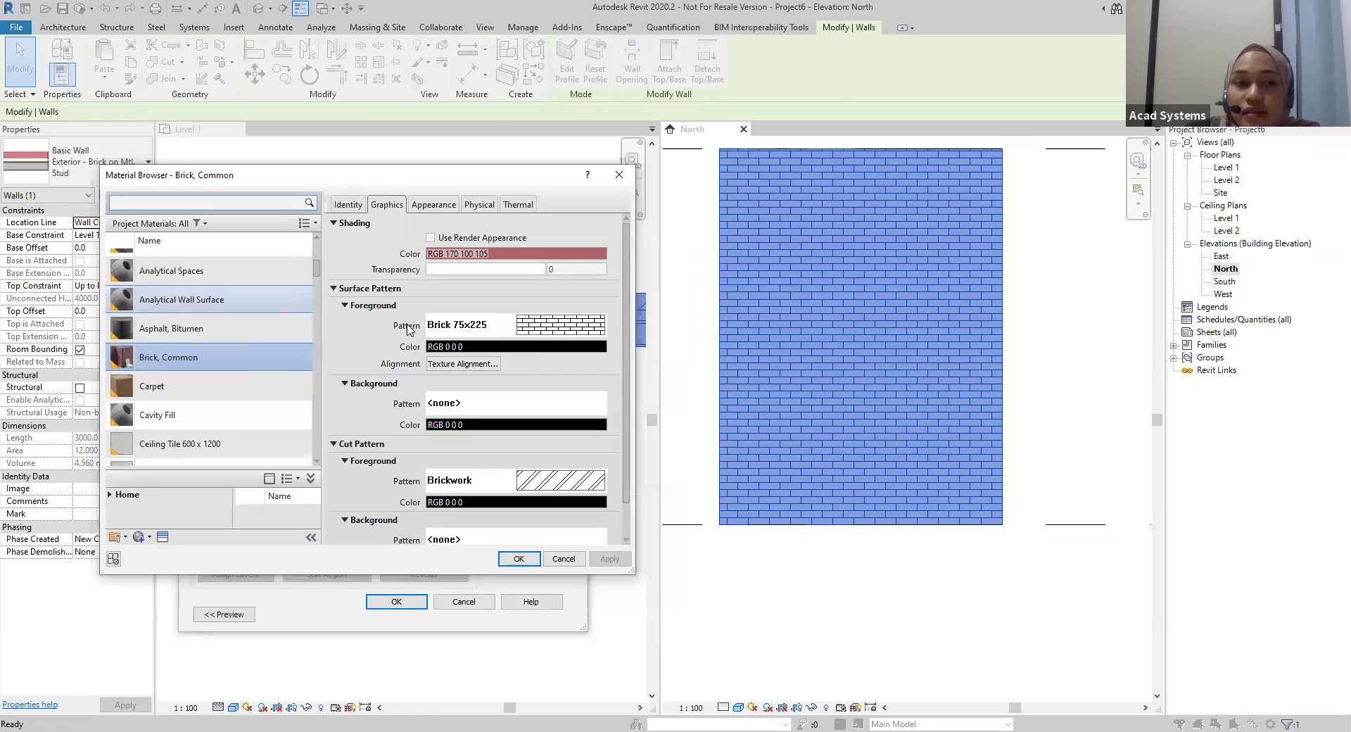
pyautogui.scroll(-2, 414, 330)
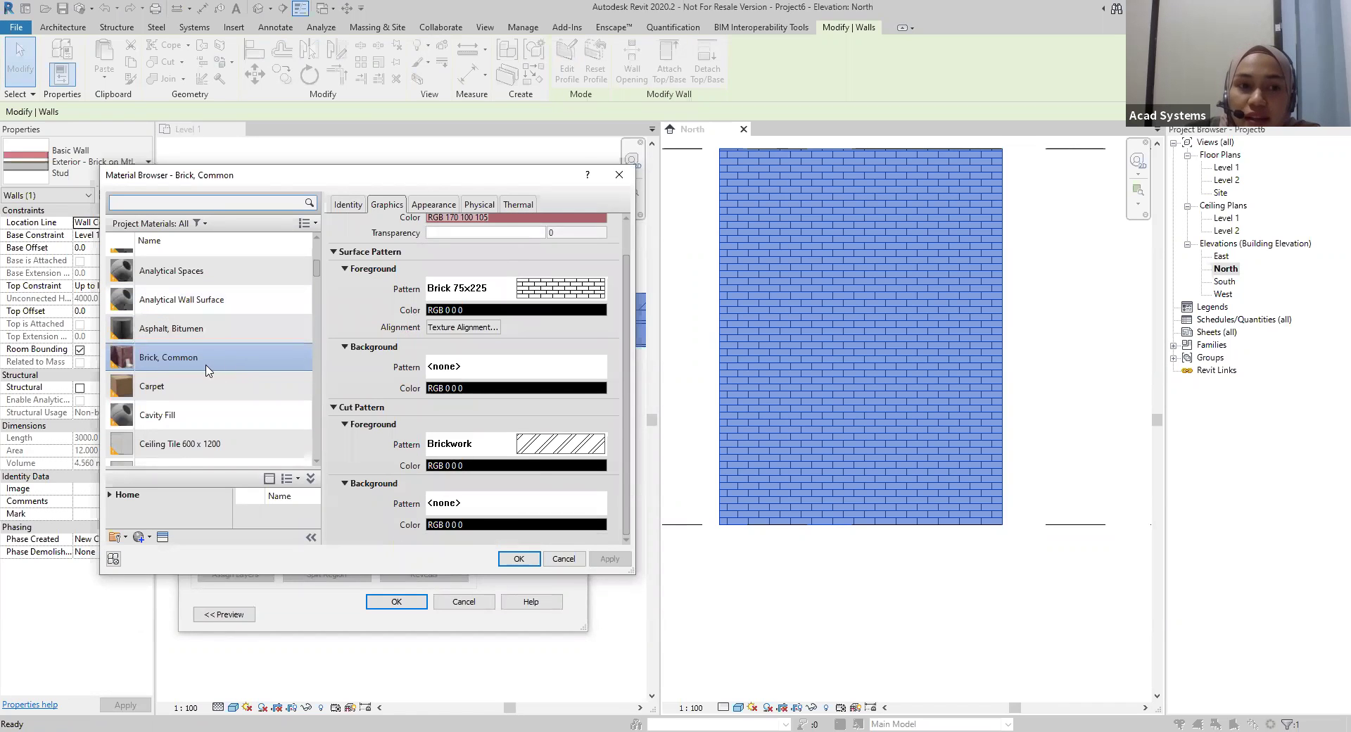
pyautogui.scroll(2, 345, 358)
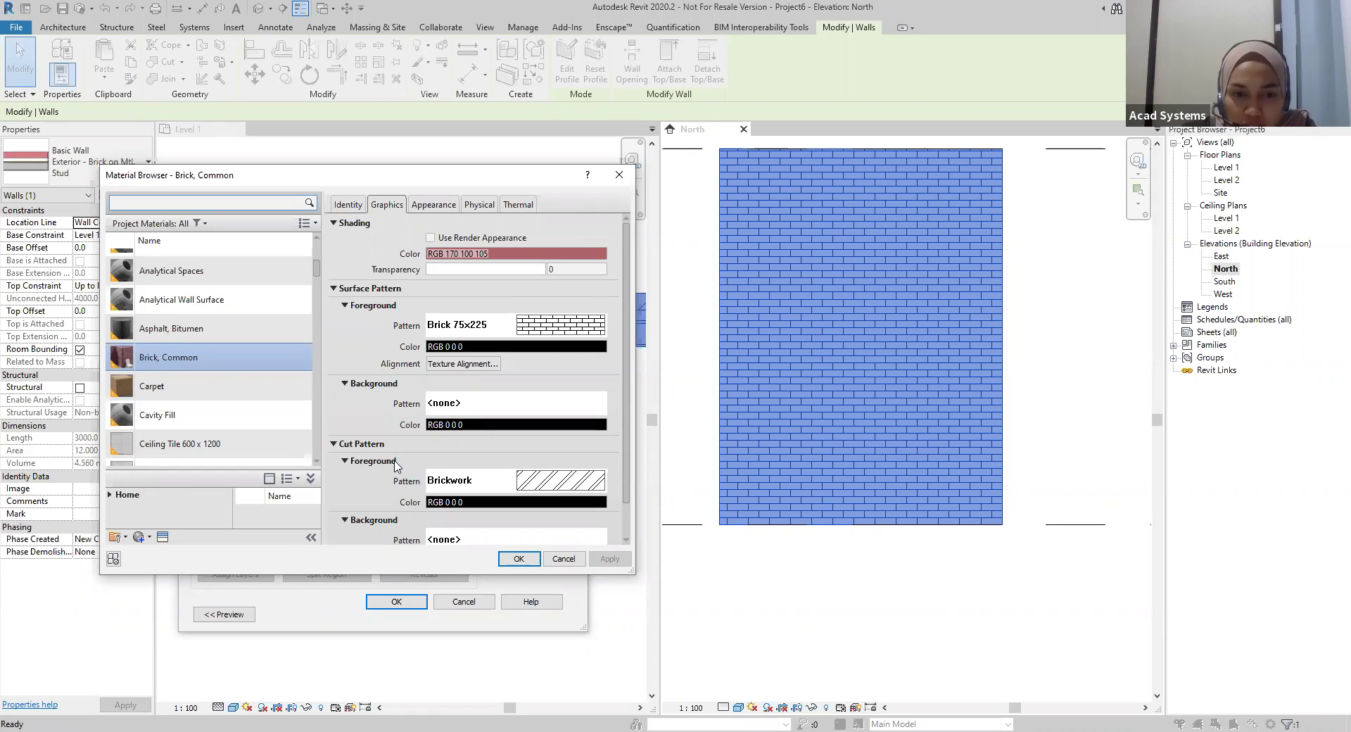
pyautogui.moveTo(438, 175); pyautogui.dragTo(823, 255)
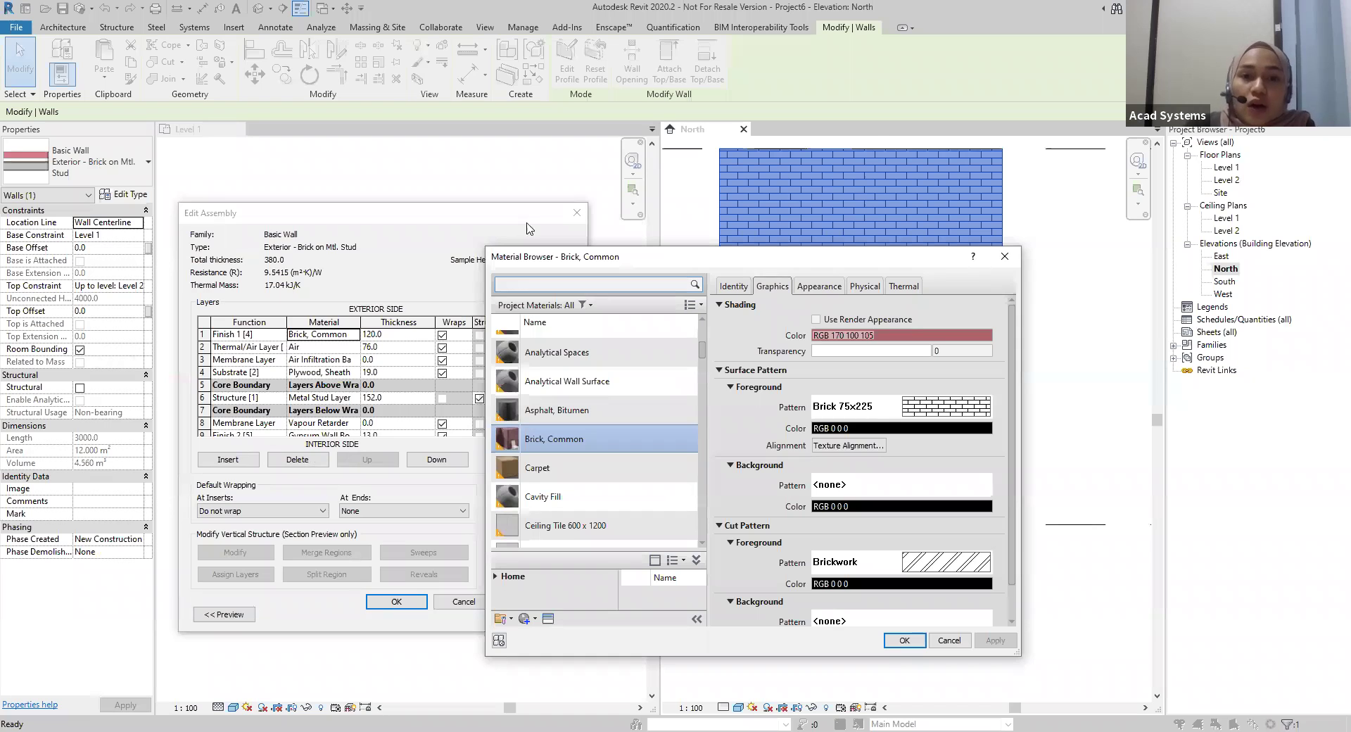
pyautogui.moveTo(633, 267); pyautogui.dragTo(267, 218)
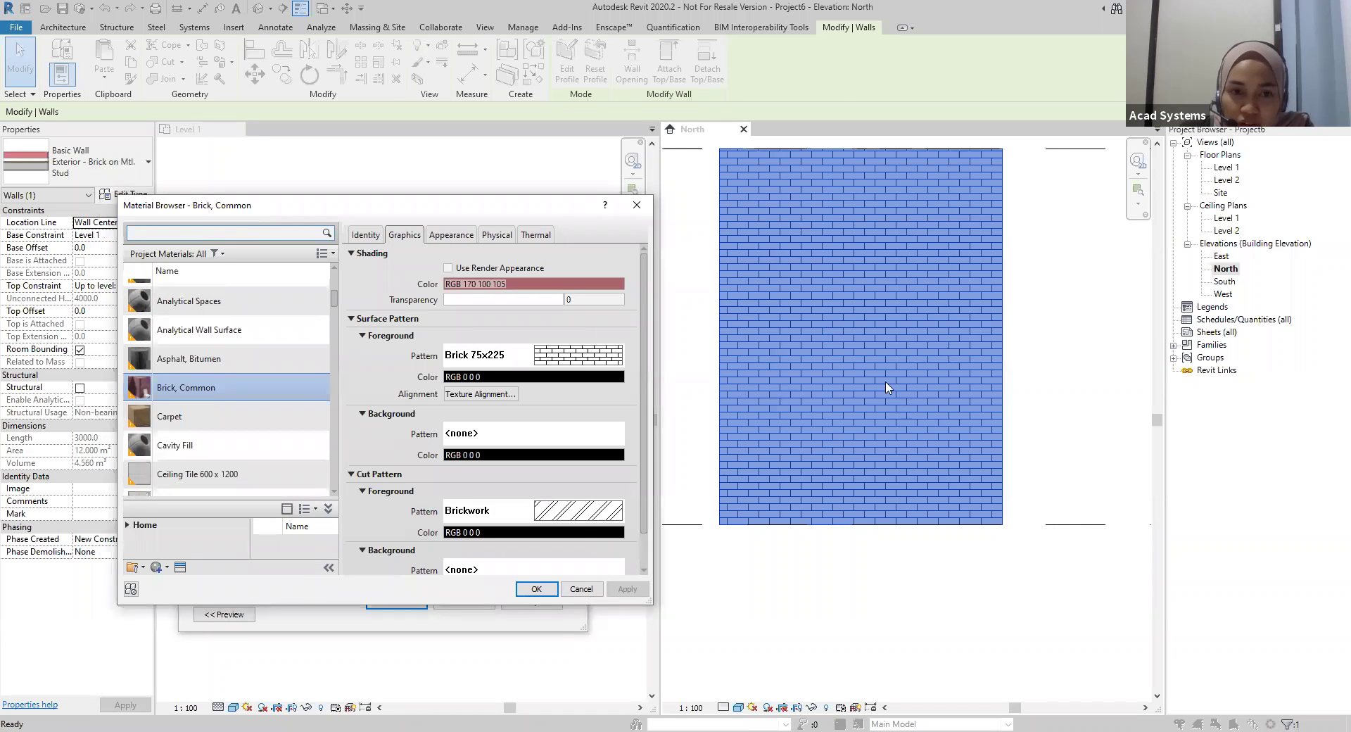
pyautogui.click(524, 362)
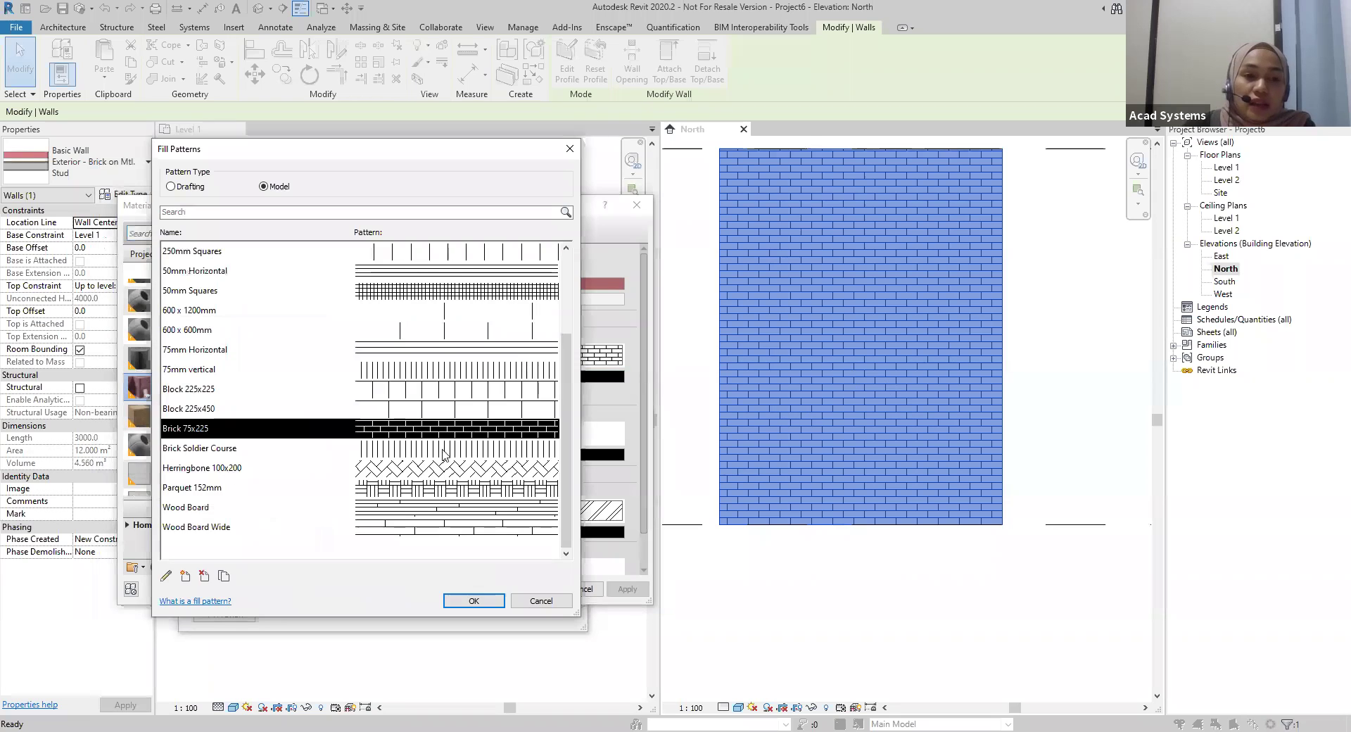
pyautogui.moveTo(321, 159); pyautogui.dragTo(348, 136)
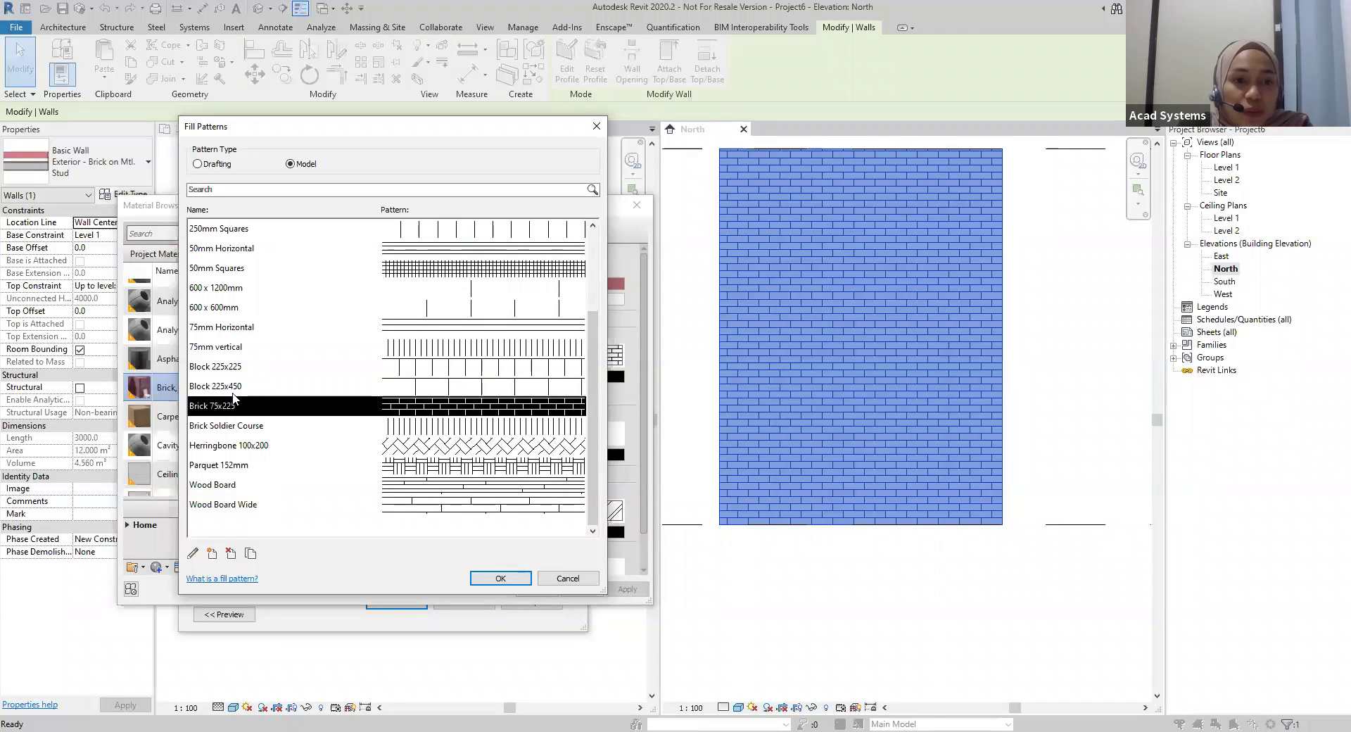
pyautogui.click(235, 388)
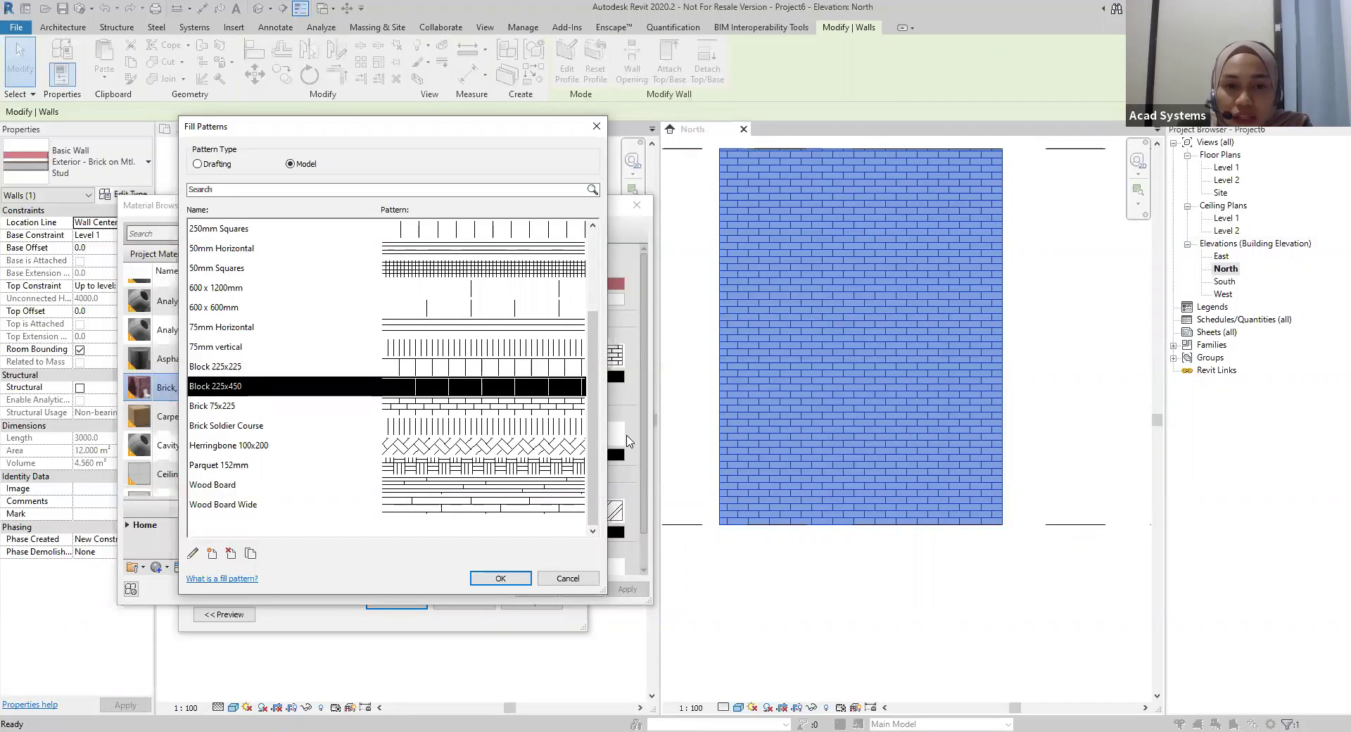
pyautogui.click(501, 578)
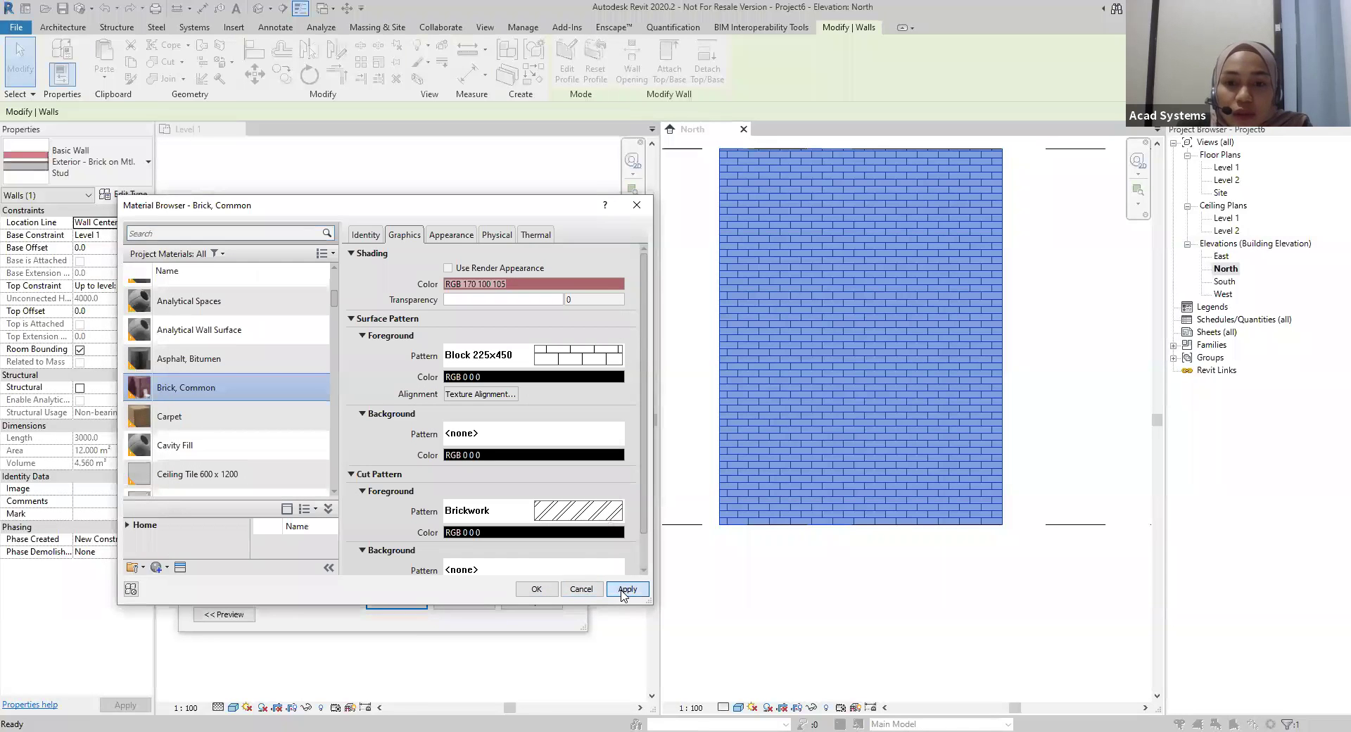
pyautogui.click(626, 590)
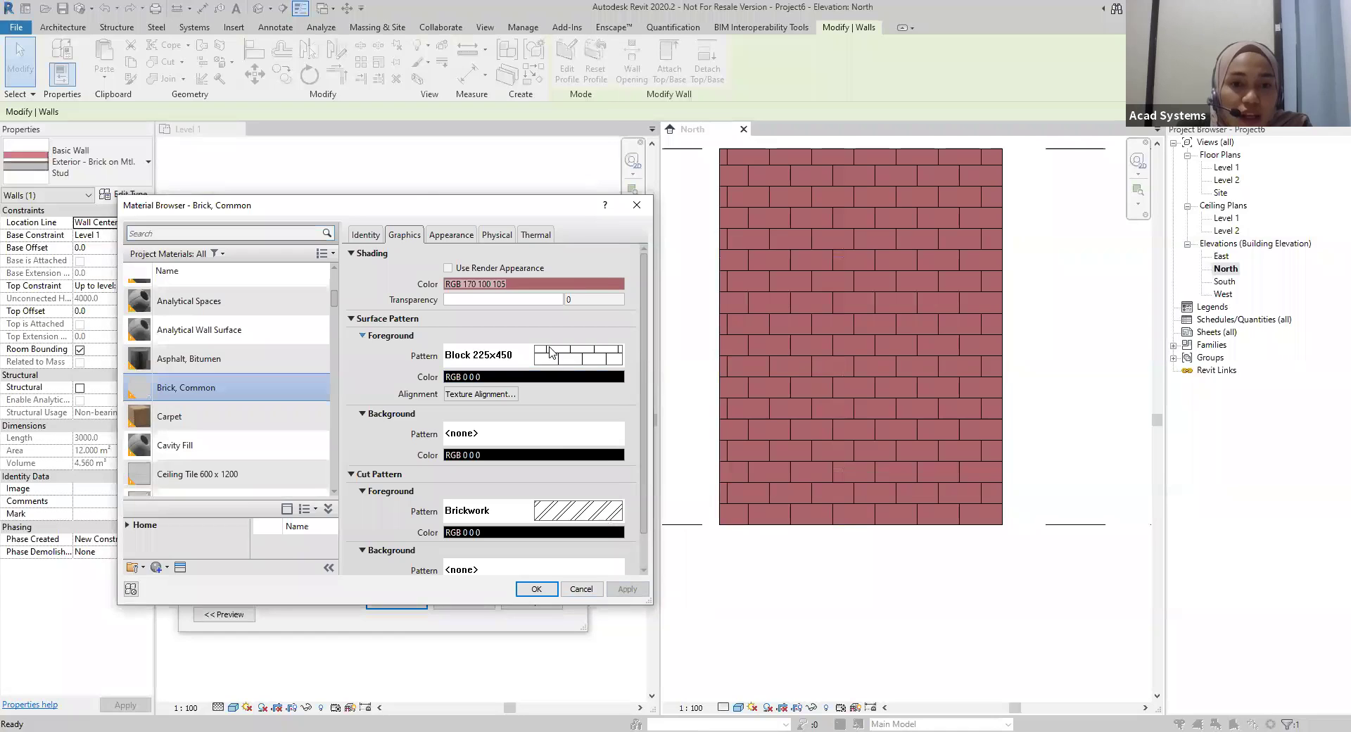
# Return the foreground surface pattern of the Brick, Common material to Brick 75x225 and apply it
pyautogui.click(550, 351)
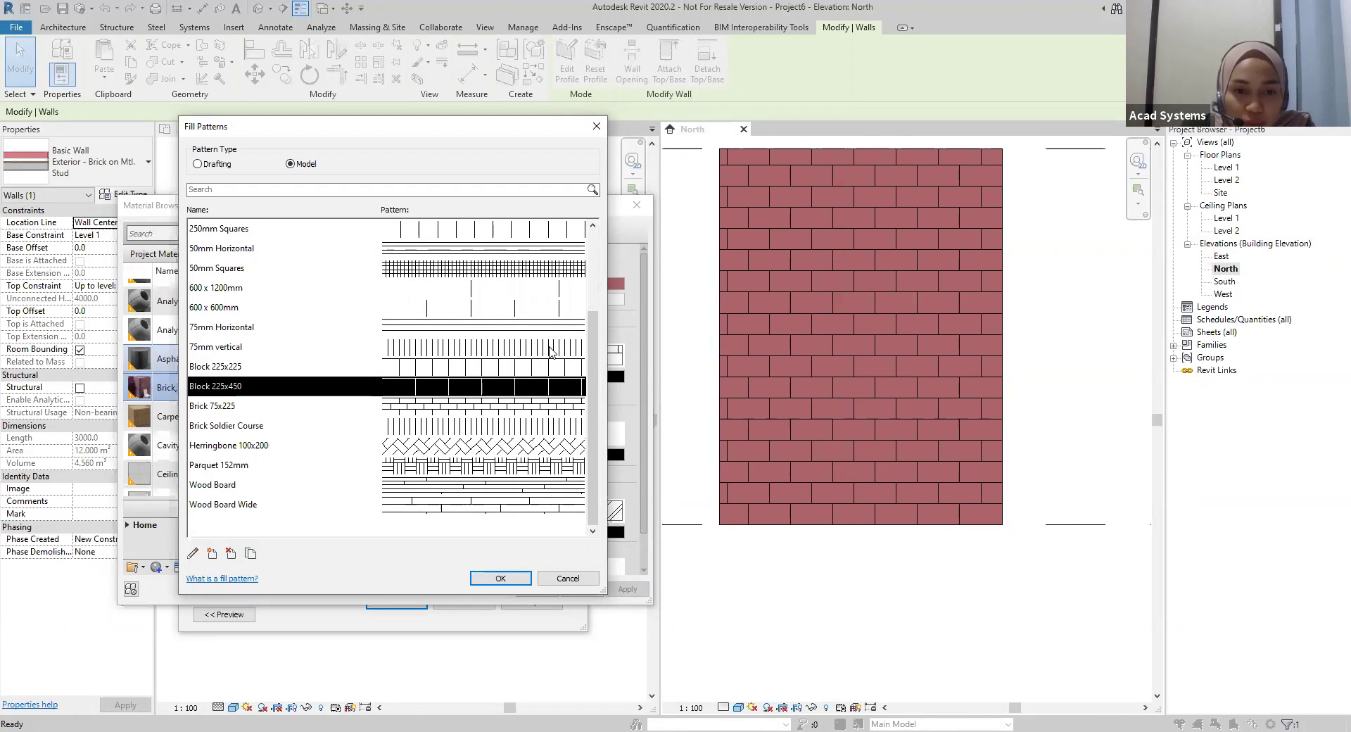
pyautogui.click(520, 406)
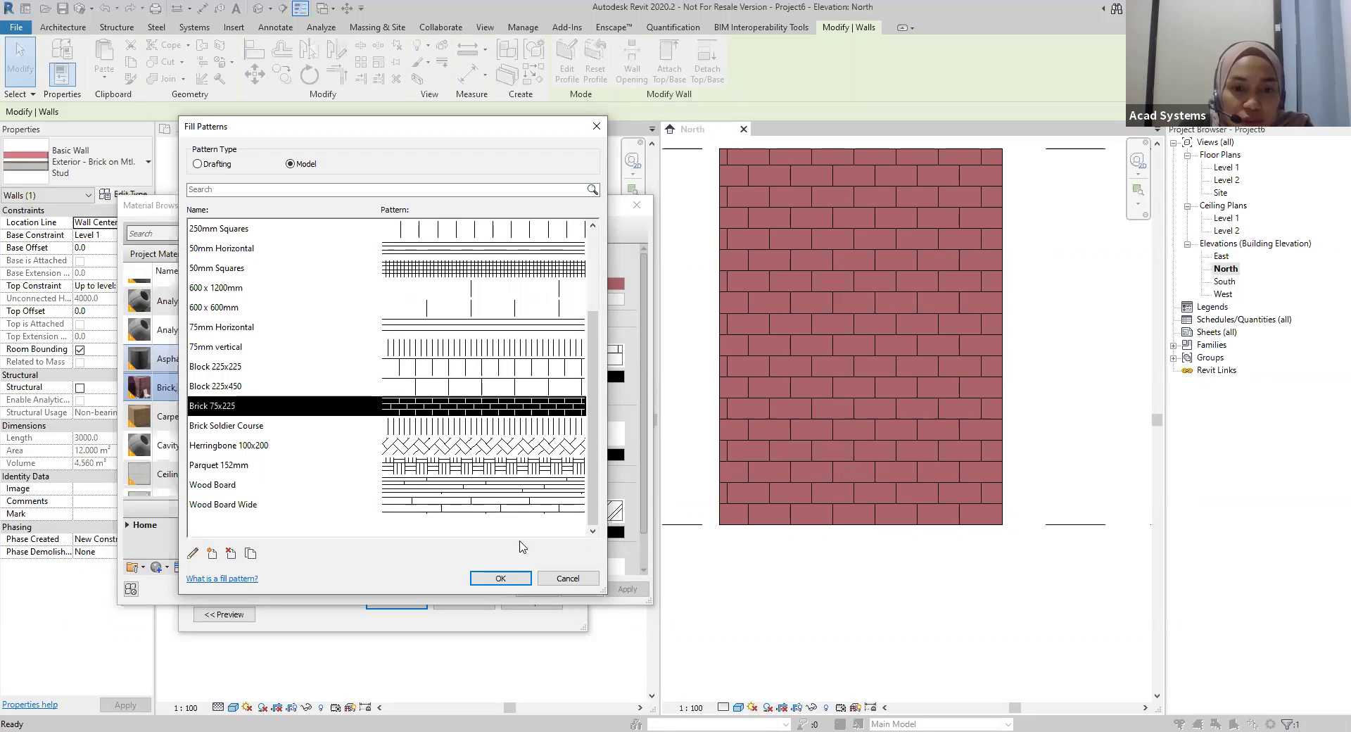
pyautogui.click(500, 578)
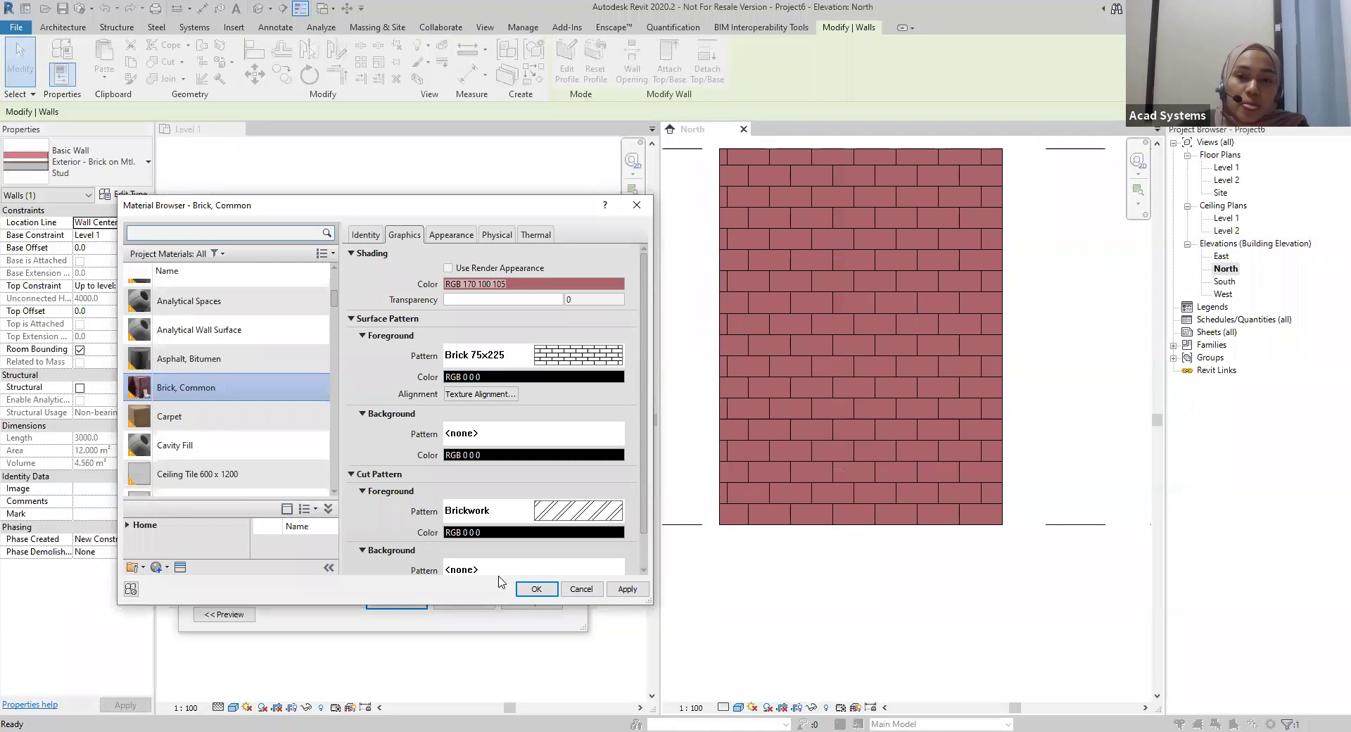
pyautogui.click(625, 590)
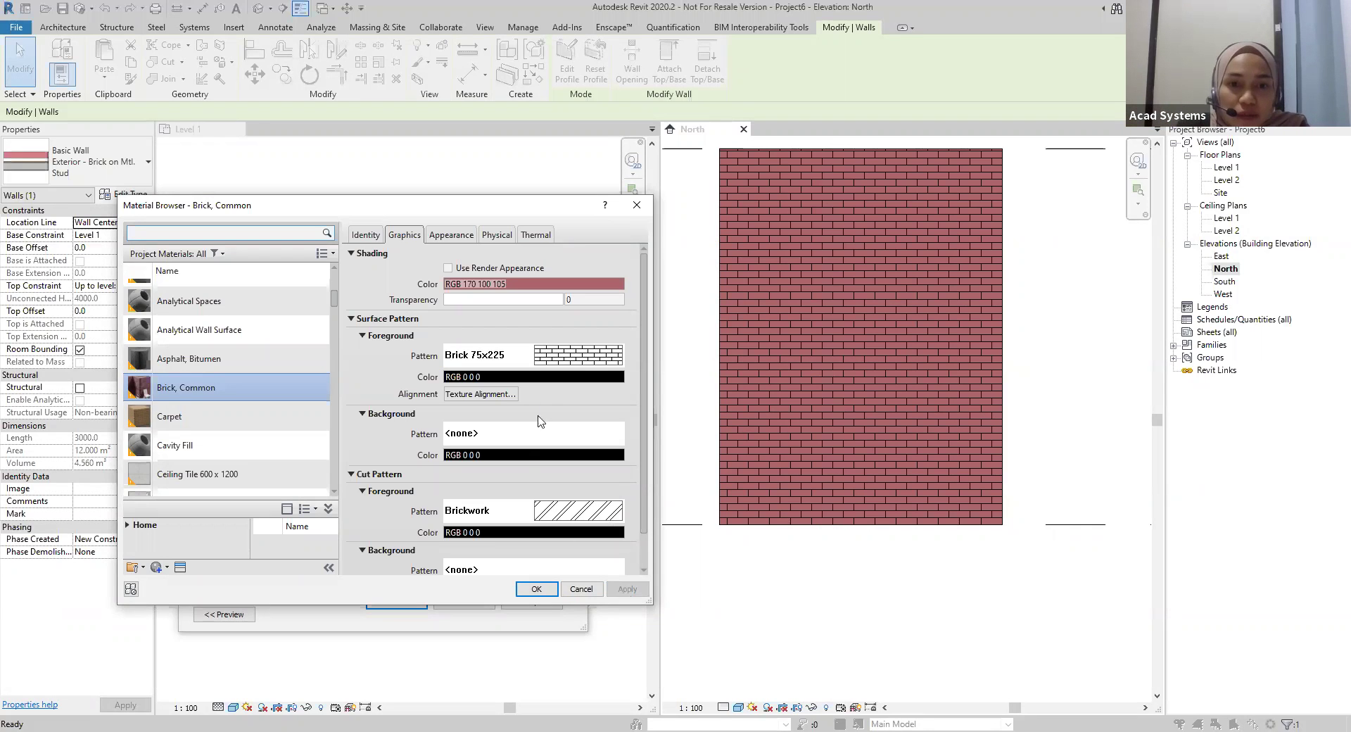
# Check the available model fill patterns without changing the selection, and confirm the material, wall structure and type properties
pyautogui.click(561, 363)
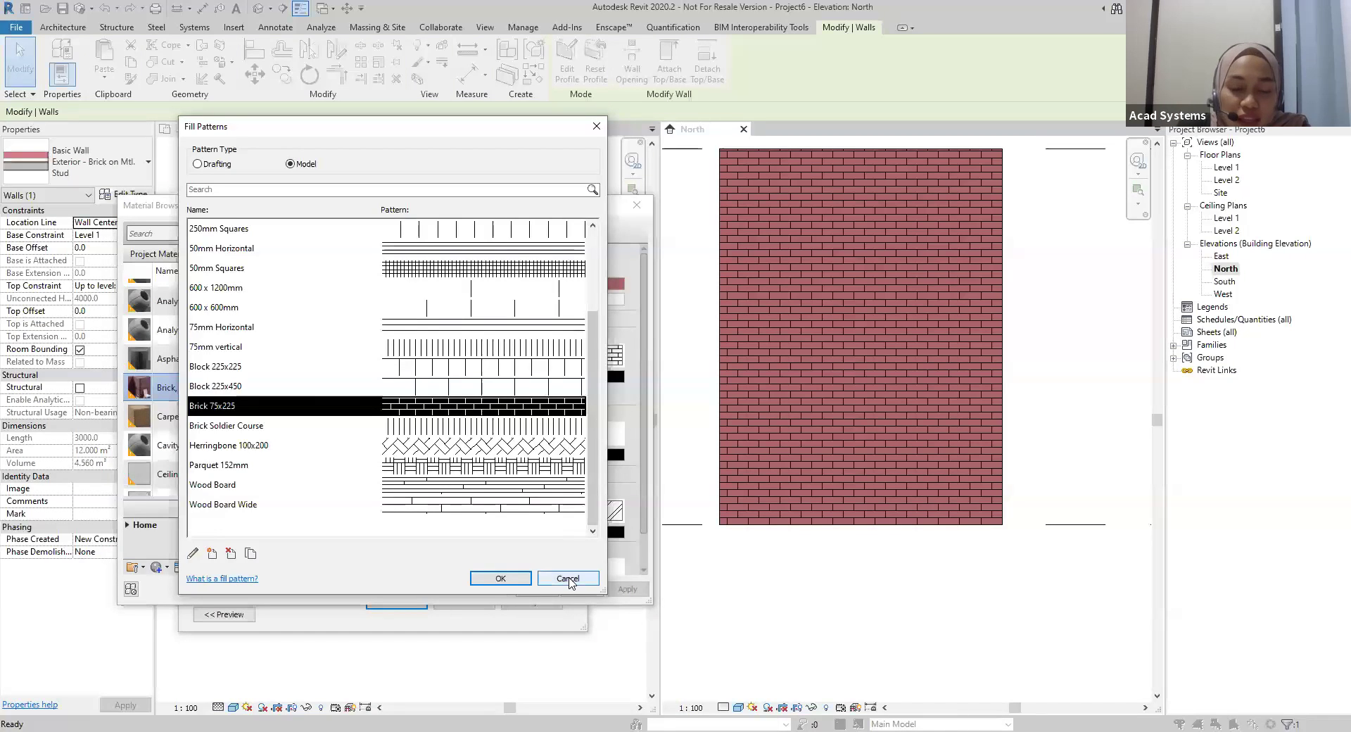
pyautogui.click(597, 126)
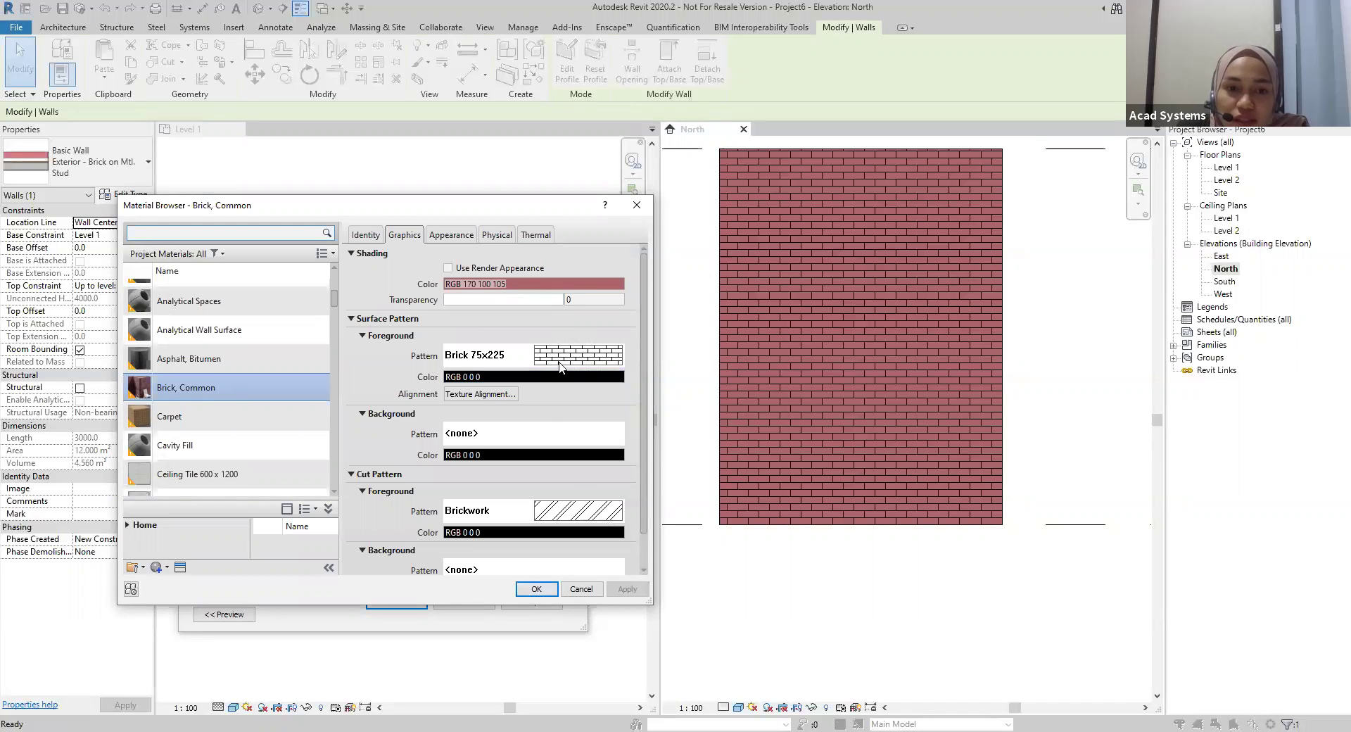
pyautogui.click(536, 588)
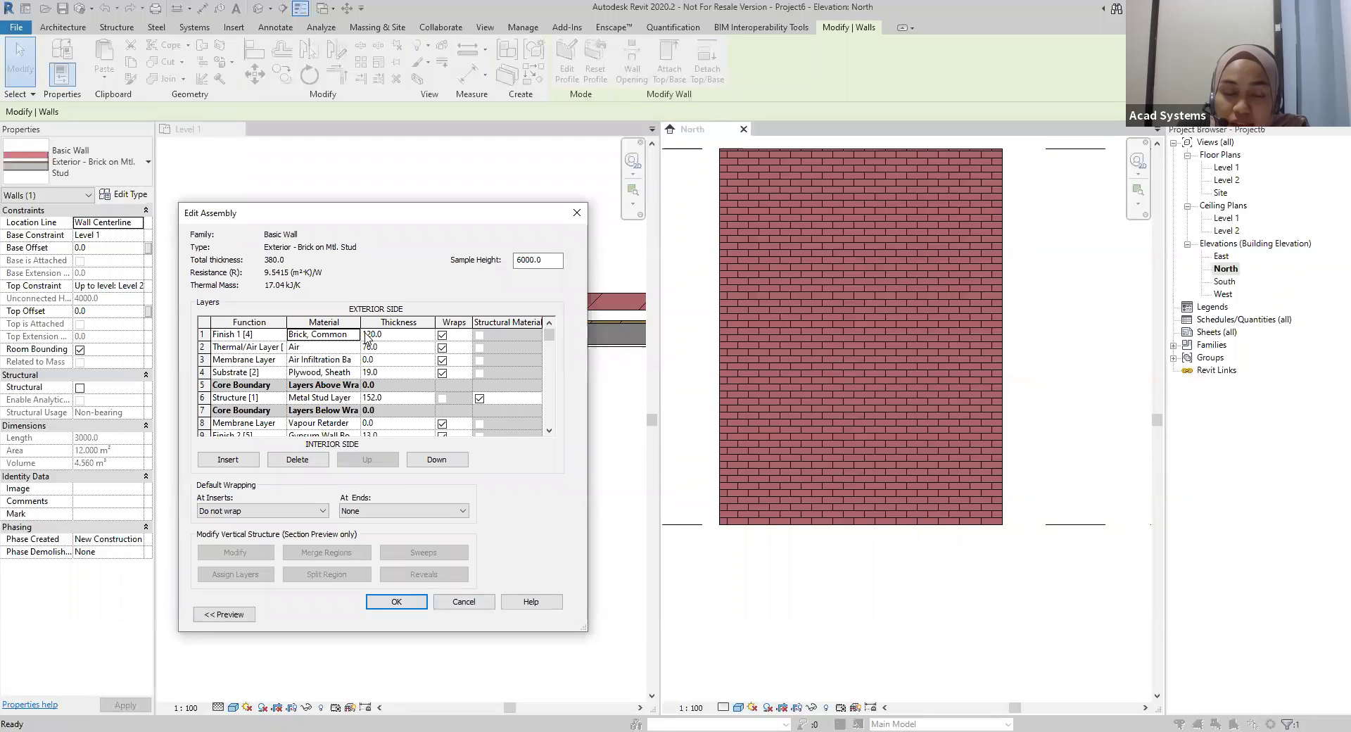
pyautogui.click(394, 601)
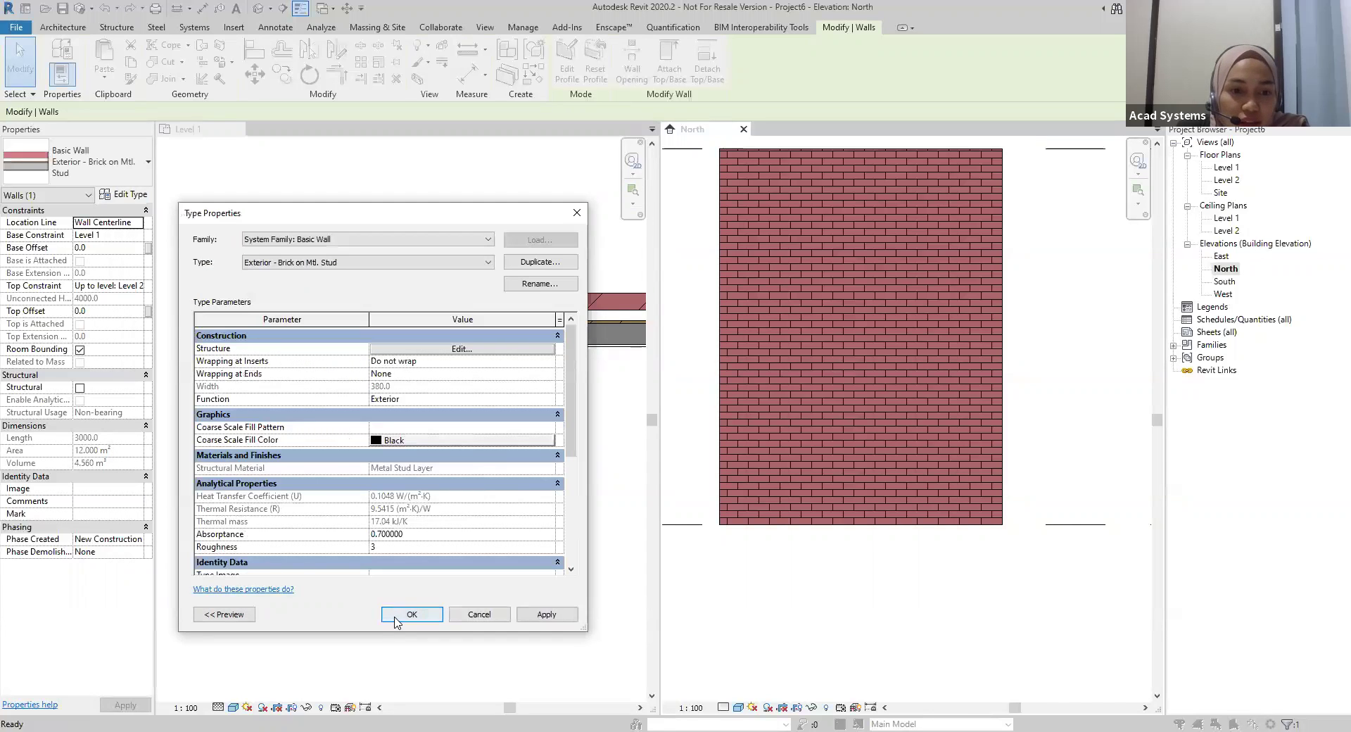
pyautogui.click(395, 616)
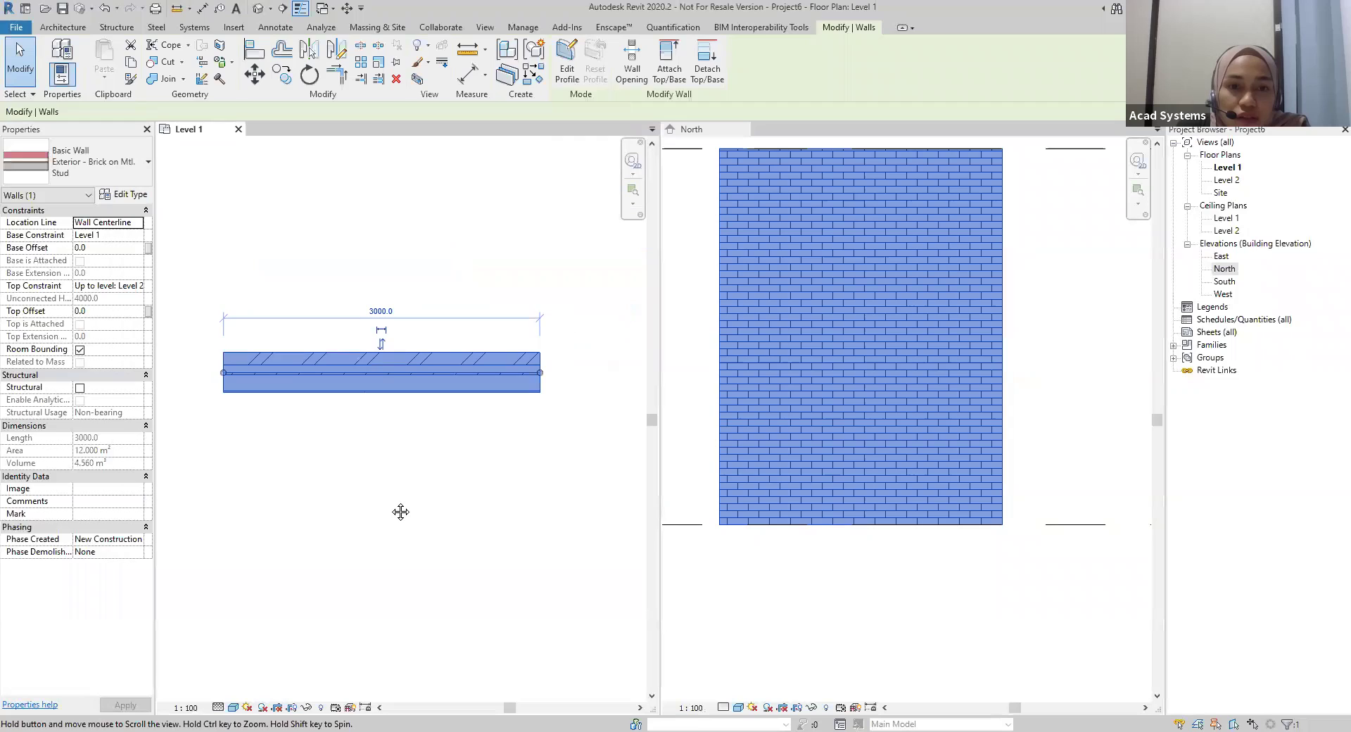
# Clear the wall selection and make the Level 1 floor plan the active view
pyautogui.click(401, 512)
pyautogui.scroll(1, 433, 520)
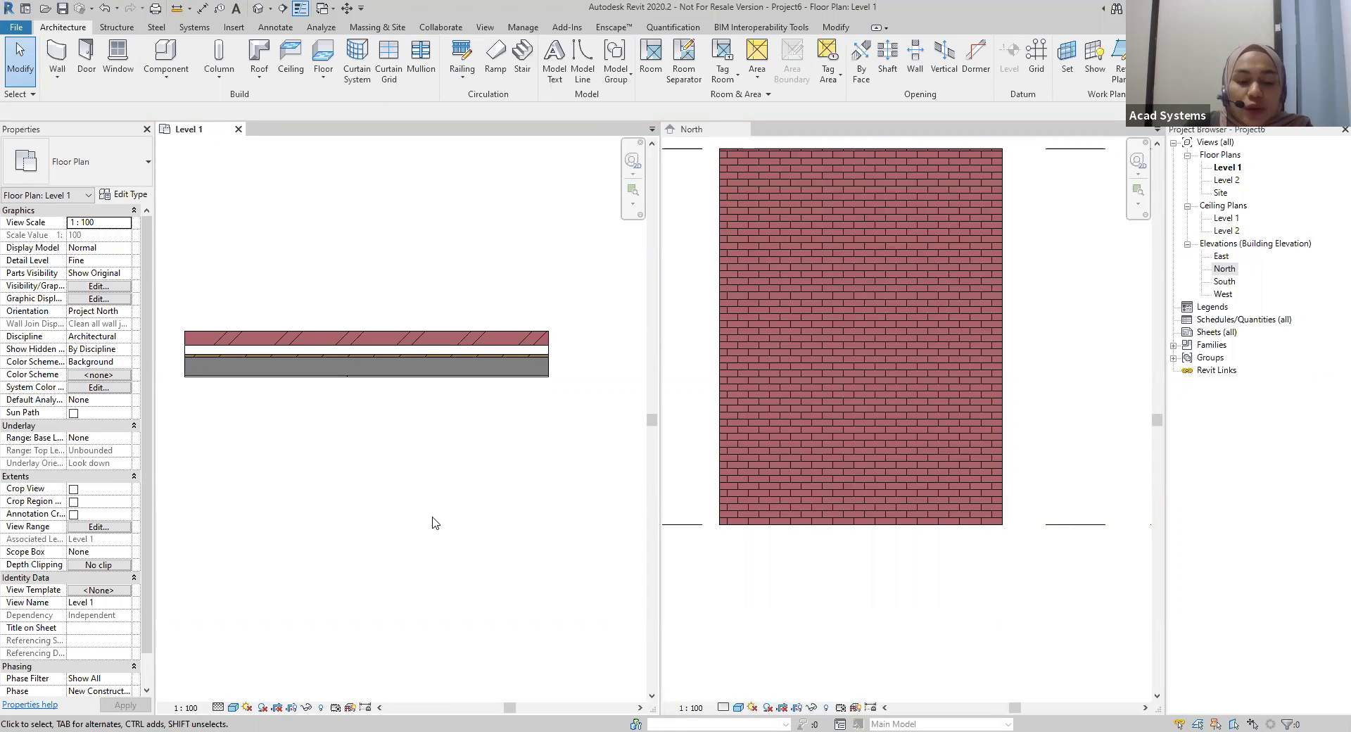
pyautogui.click(778, 377)
pyautogui.moveTo(835, 364); pyautogui.dragTo(882, 435, button='middle')
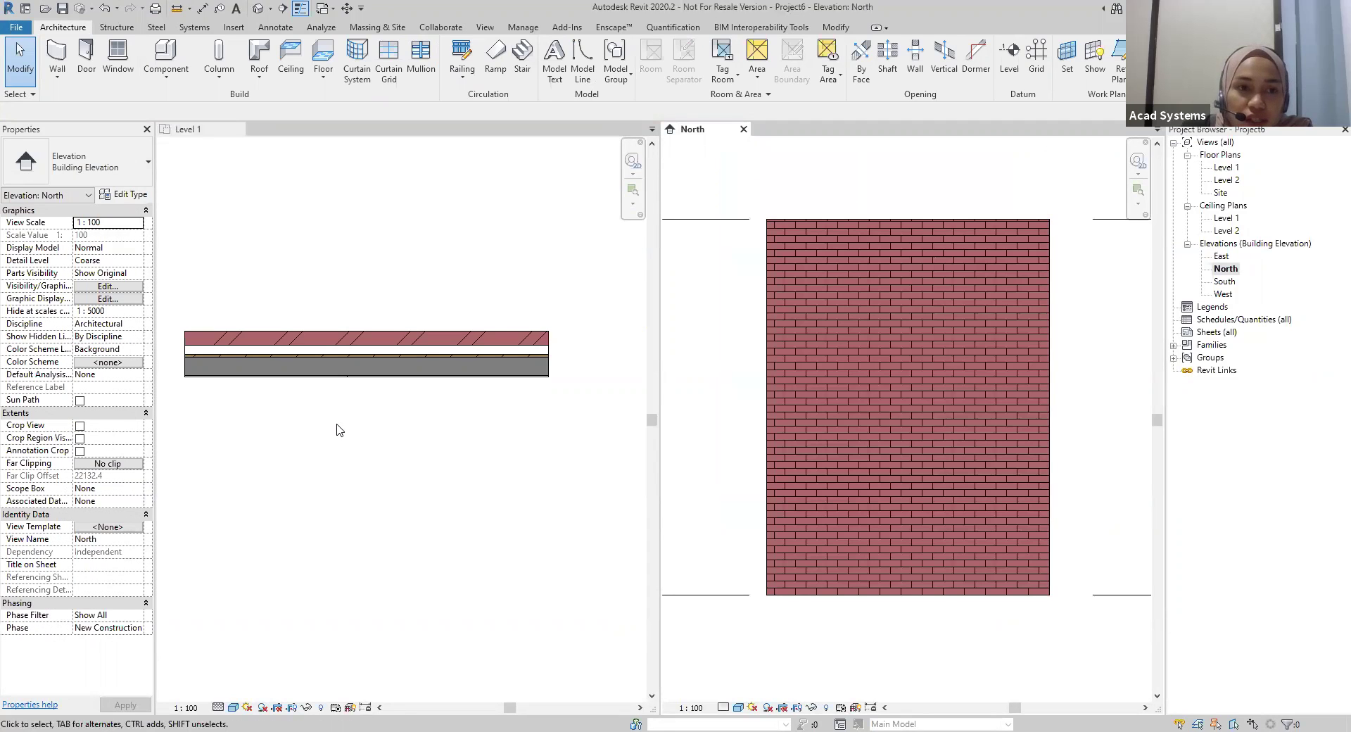
pyautogui.click(339, 431)
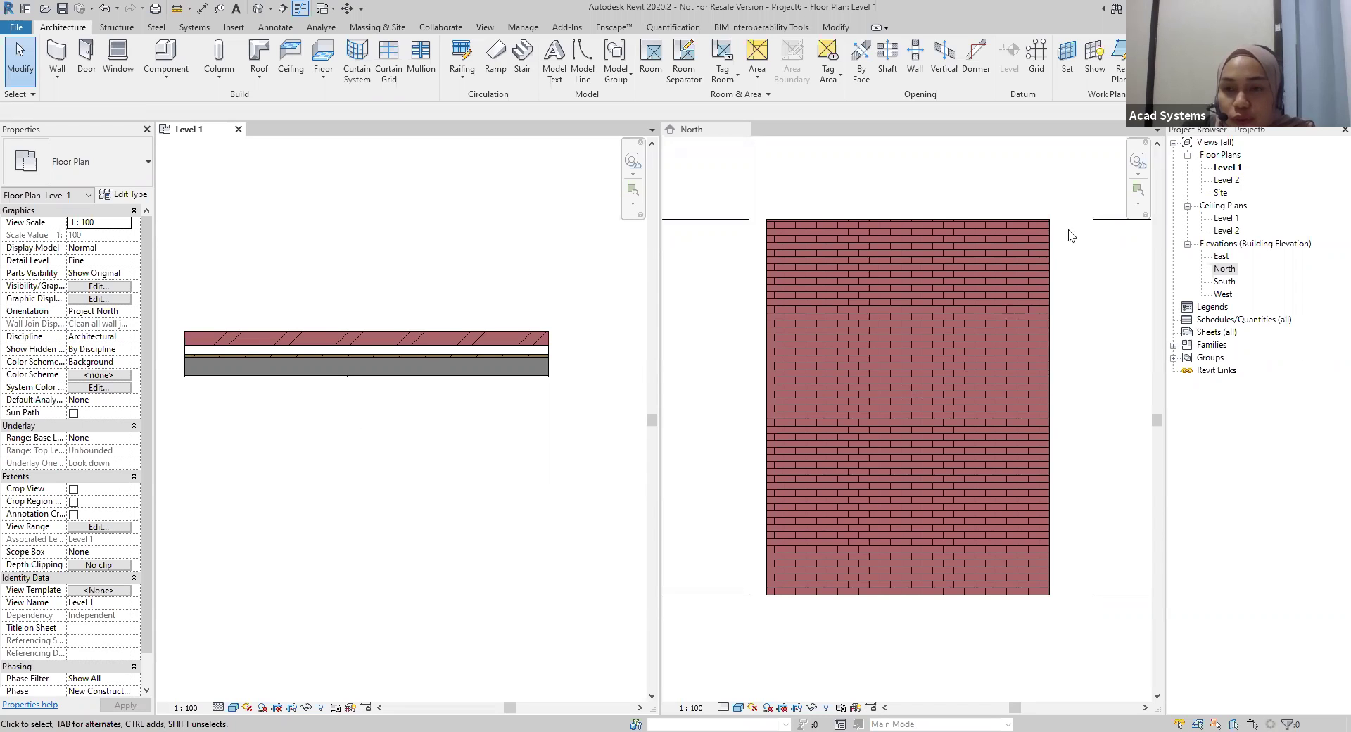
# Create a new material takeoff for the Walls category, named Wall Material Takeoff, in the New Construction phase
pyautogui.rightClick(1211, 321)
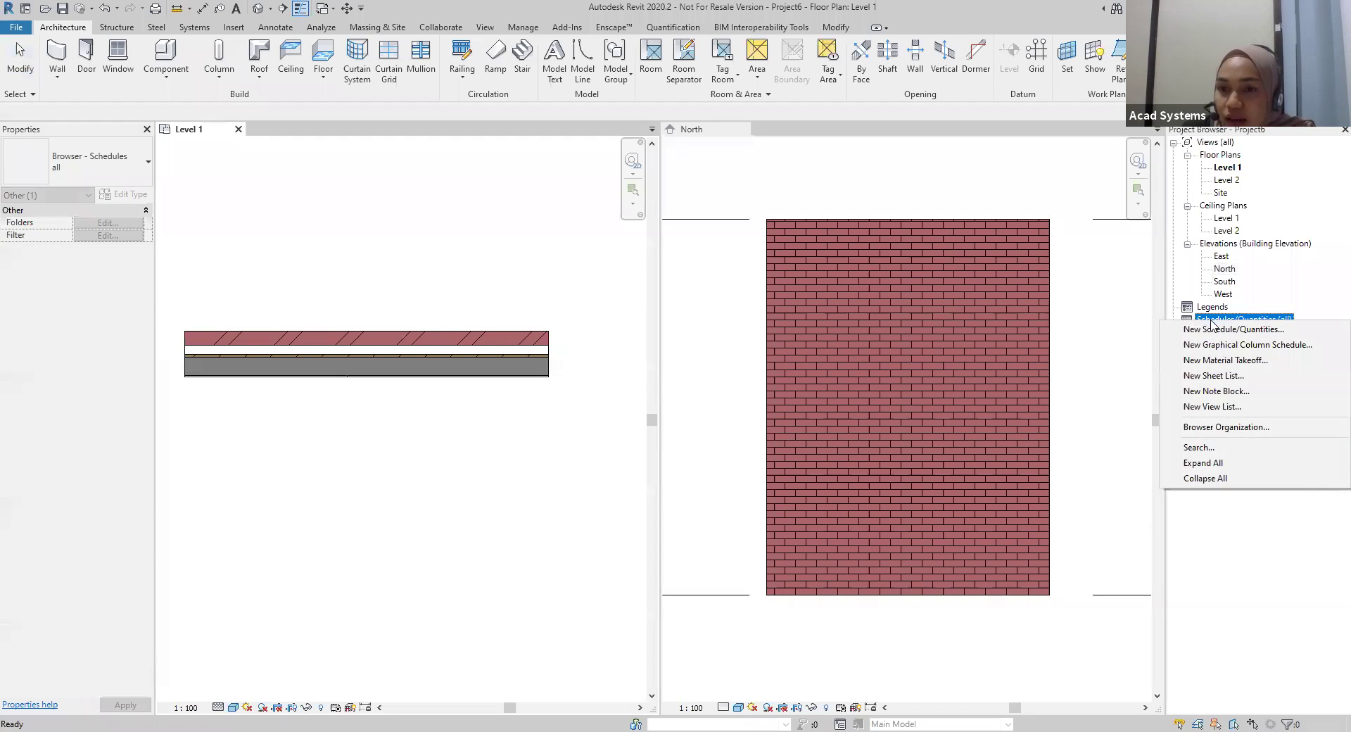
pyautogui.click(1214, 361)
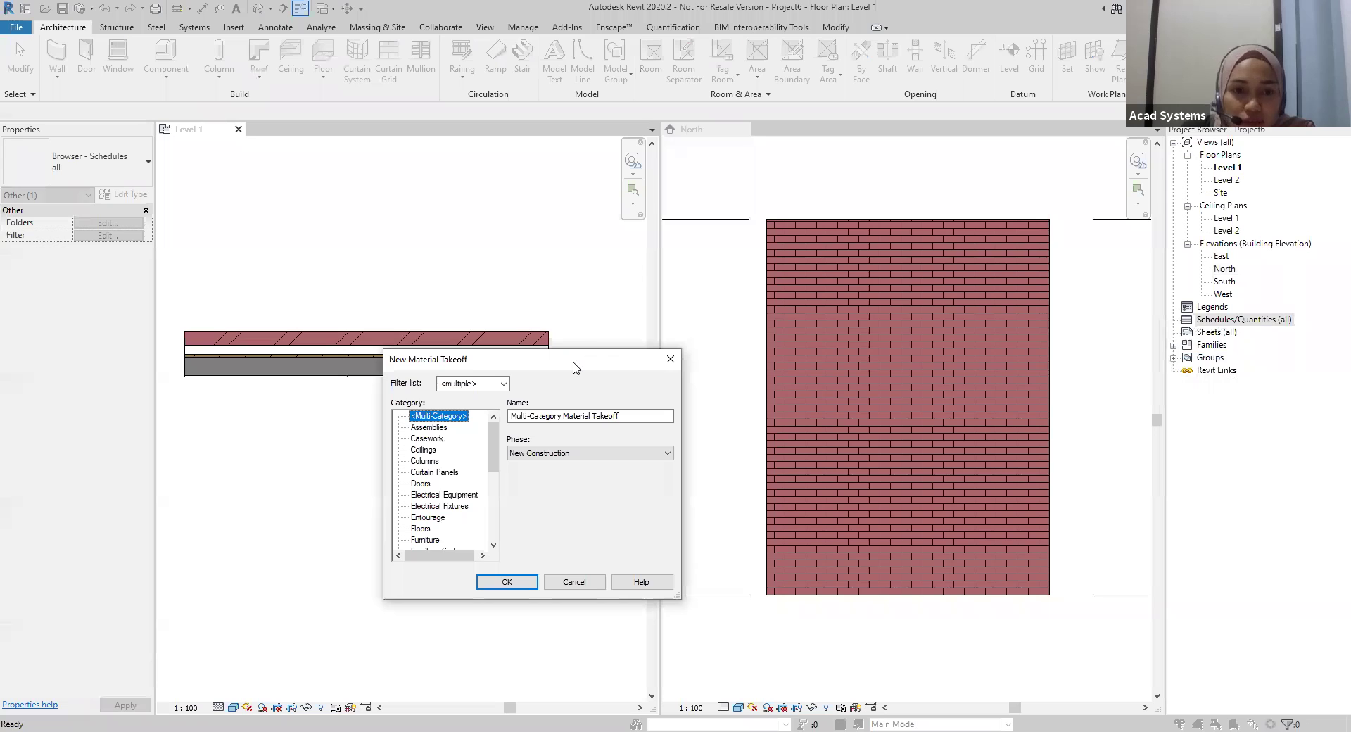
pyautogui.moveTo(573, 365); pyautogui.dragTo(527, 237)
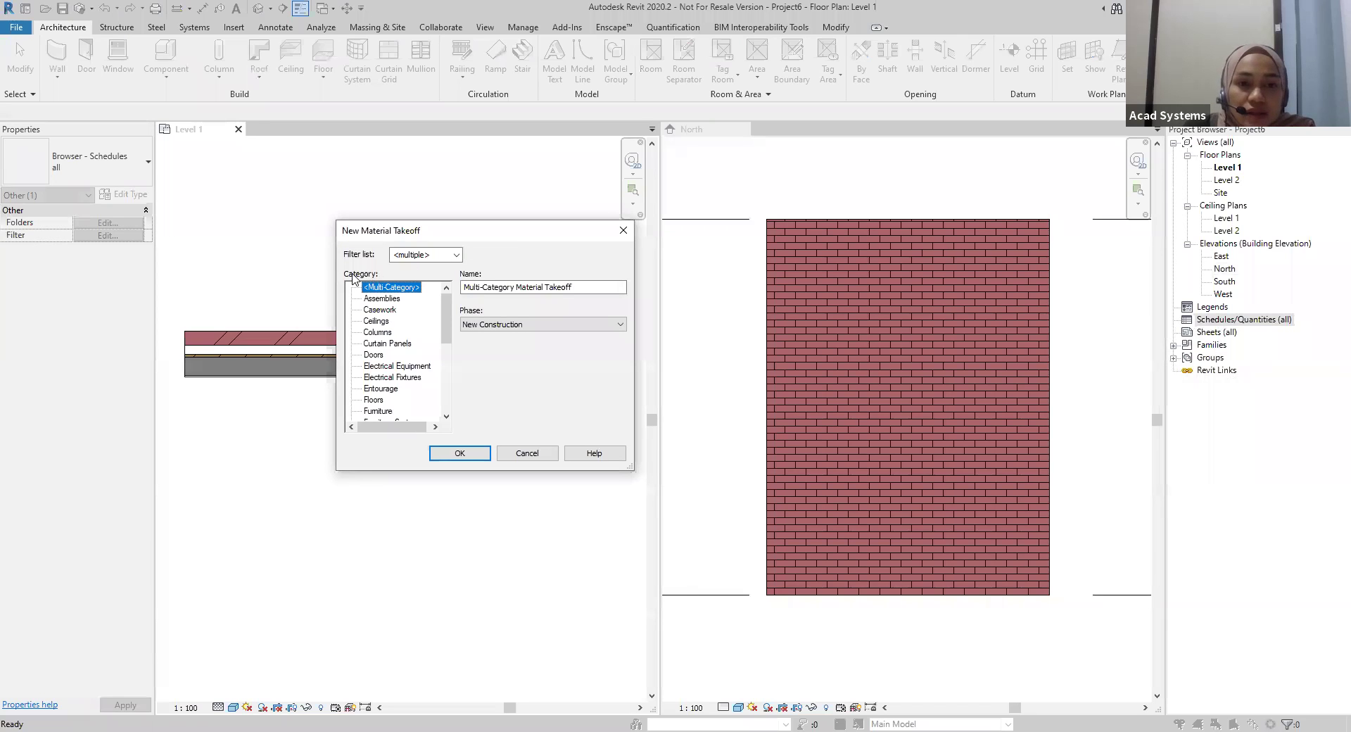
pyautogui.moveTo(448, 327); pyautogui.dragTo(450, 394)
pyautogui.click(372, 401)
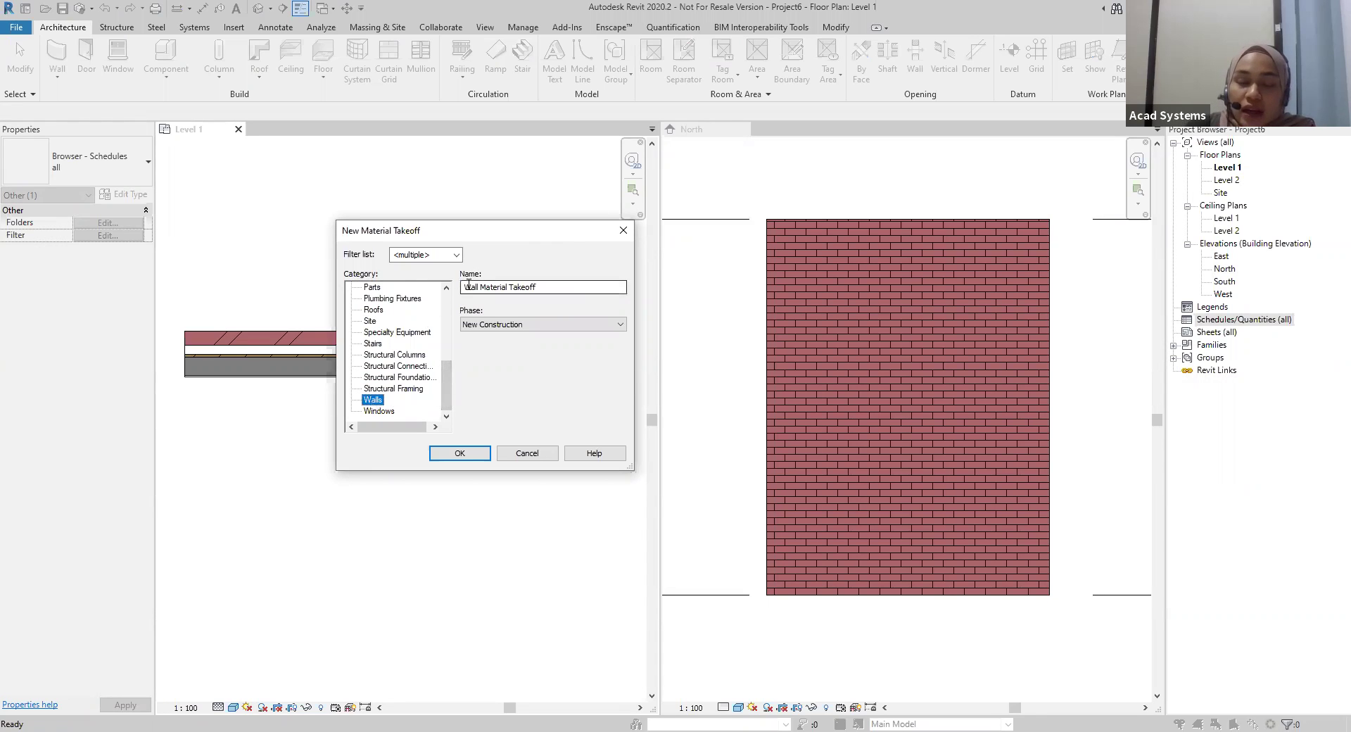
pyautogui.doubleClick(559, 287)
pyautogui.click(475, 288)
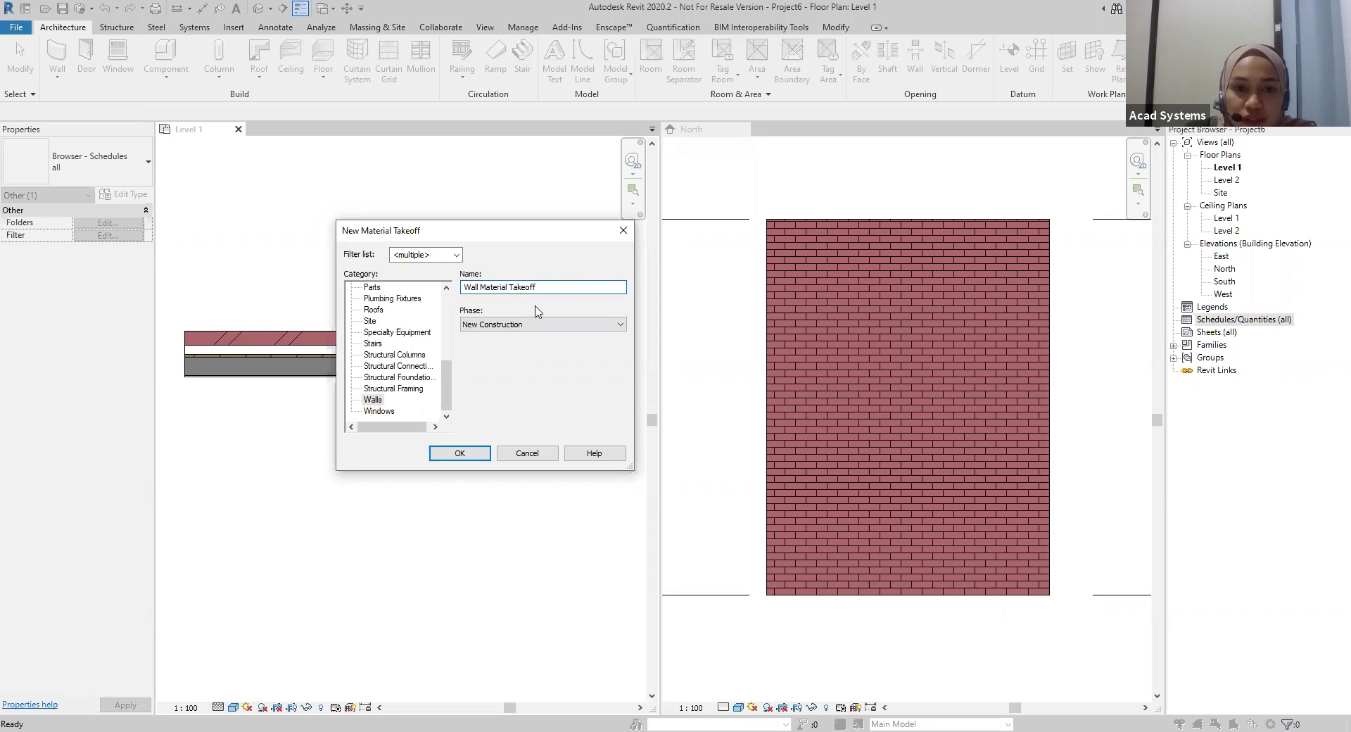
pyautogui.click(461, 454)
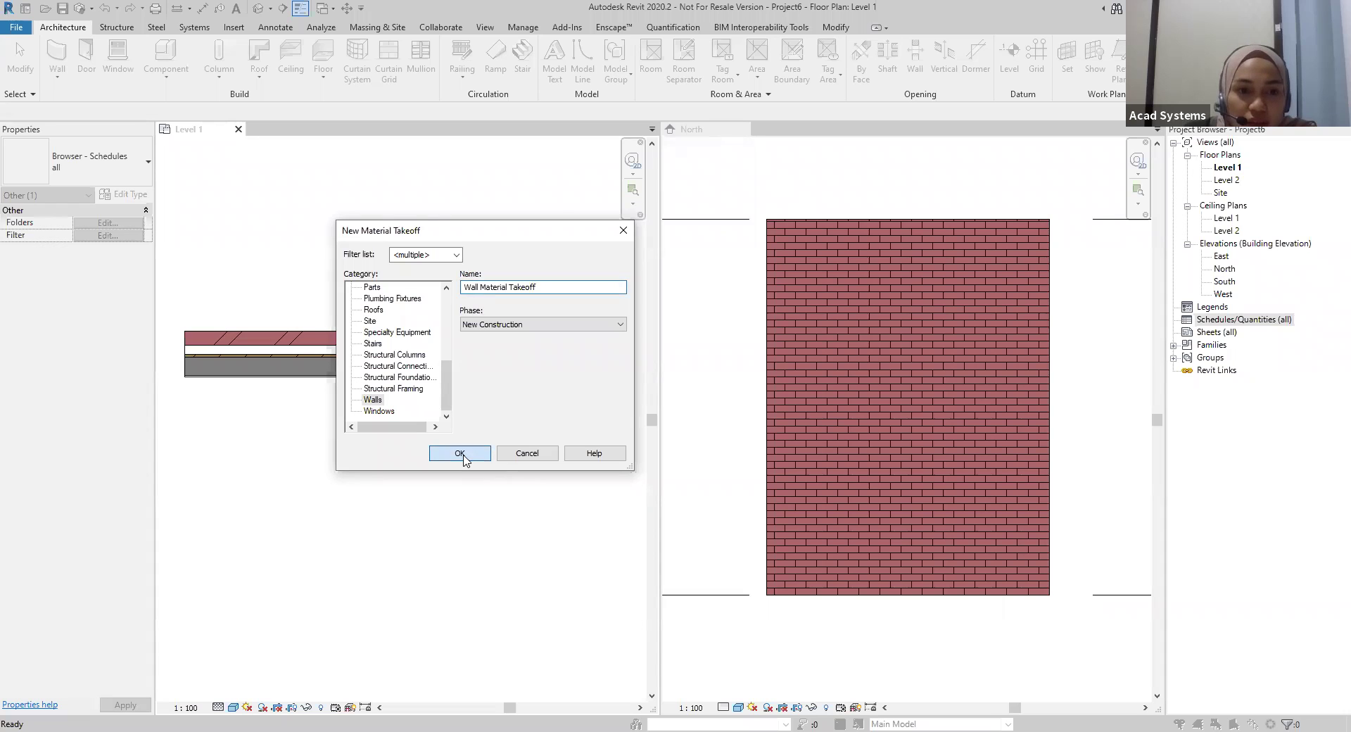
# Add the Material: Name and Material: Volume fields to the wall material takeoff
pyautogui.moveTo(401, 210); pyautogui.dragTo(474, 135)
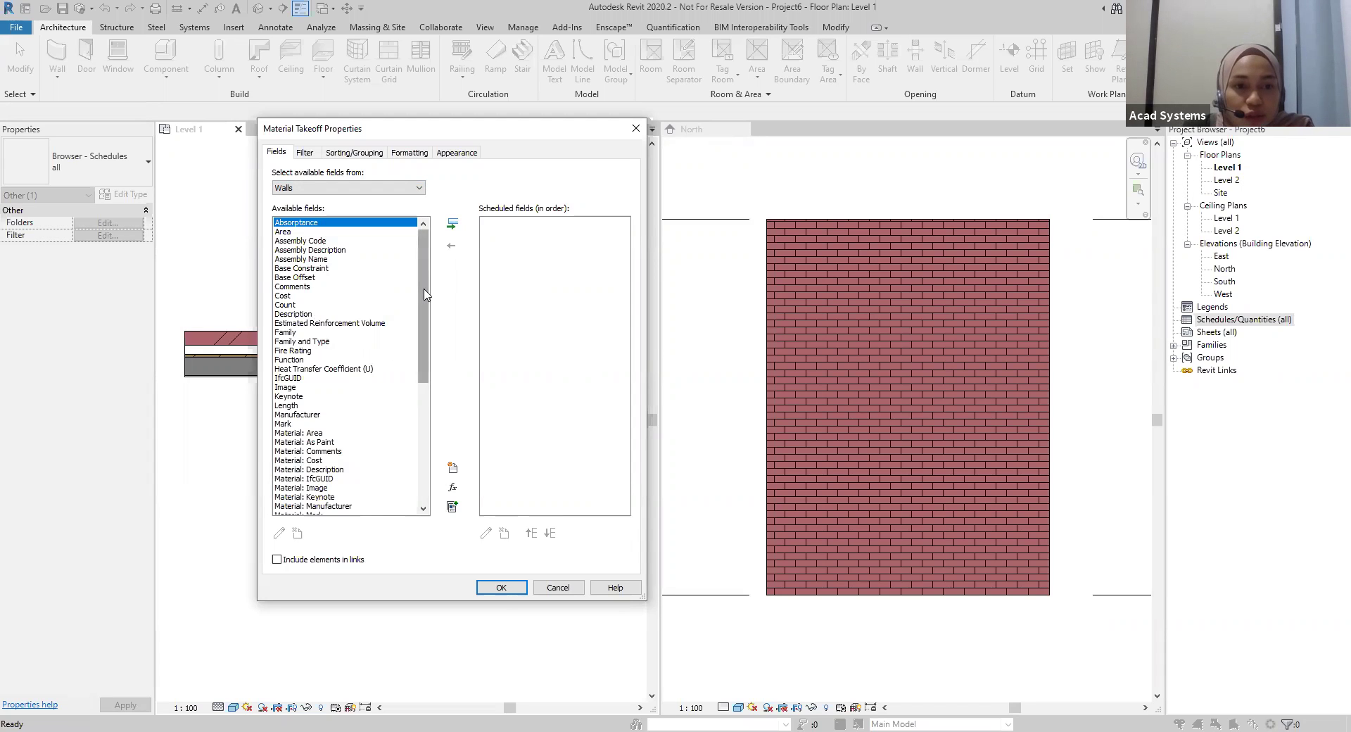
pyautogui.click(321, 479)
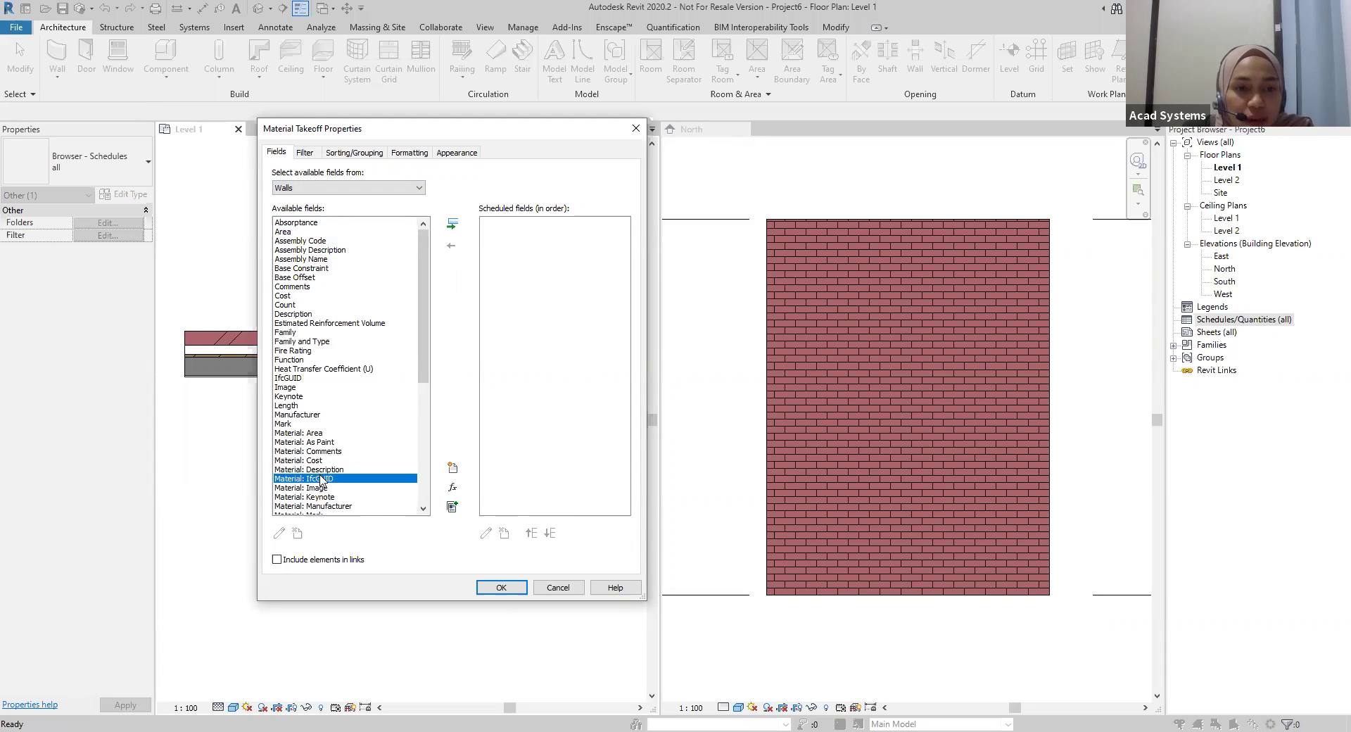
pyautogui.scroll(-1, 320, 481)
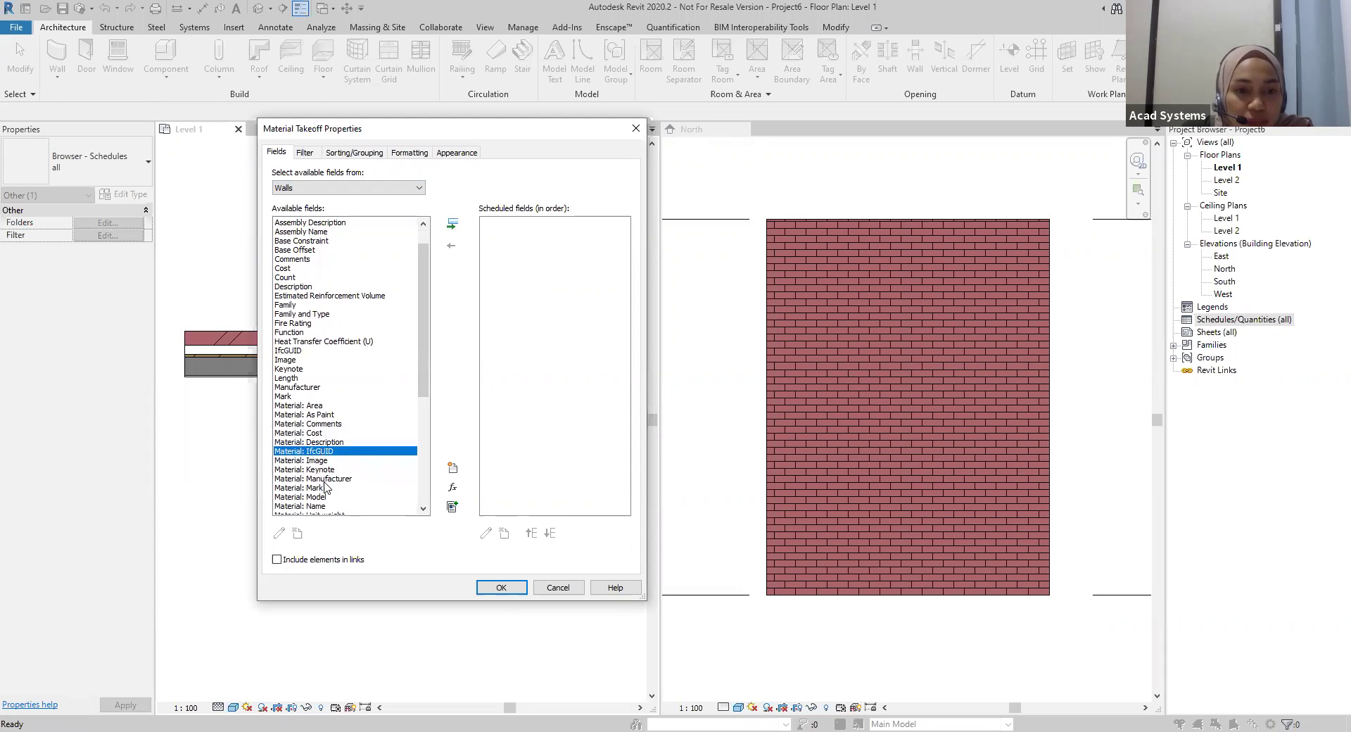
pyautogui.click(322, 505)
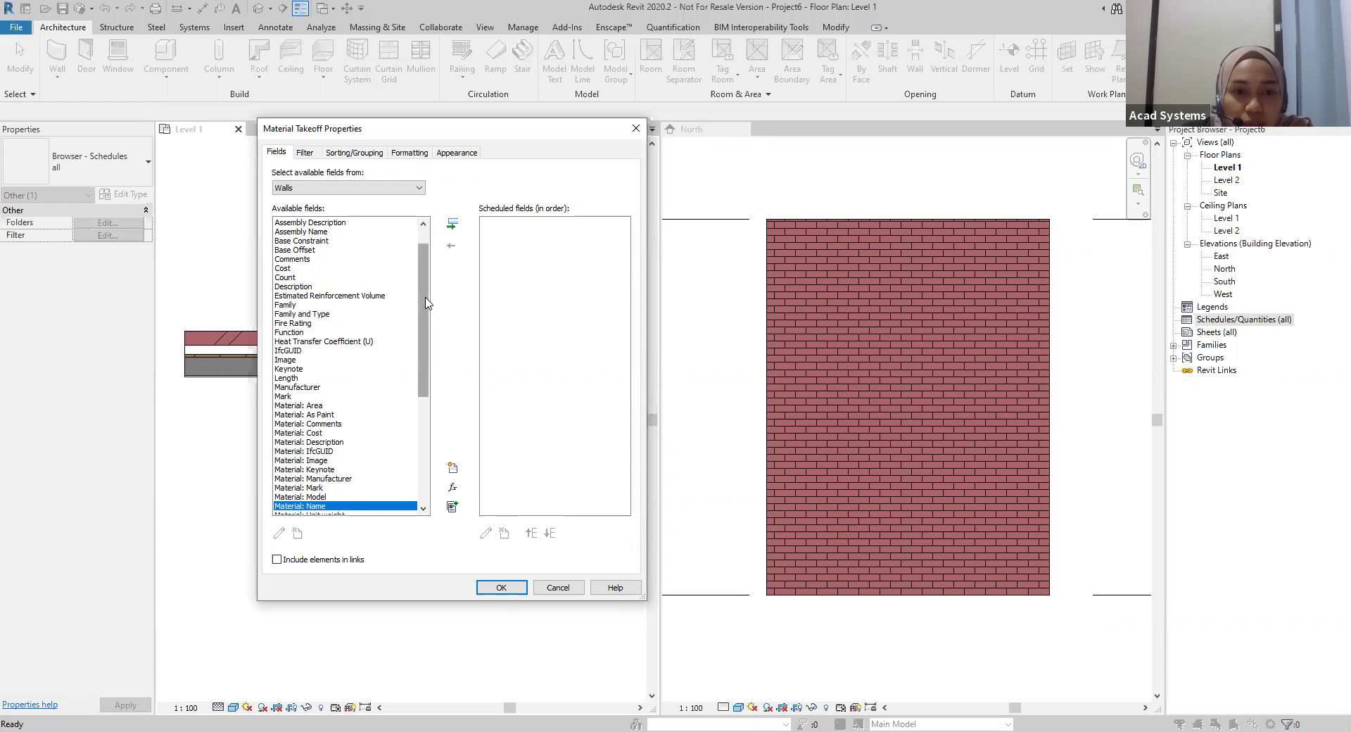
pyautogui.scroll(-2, 430, 307)
pyautogui.click(452, 225)
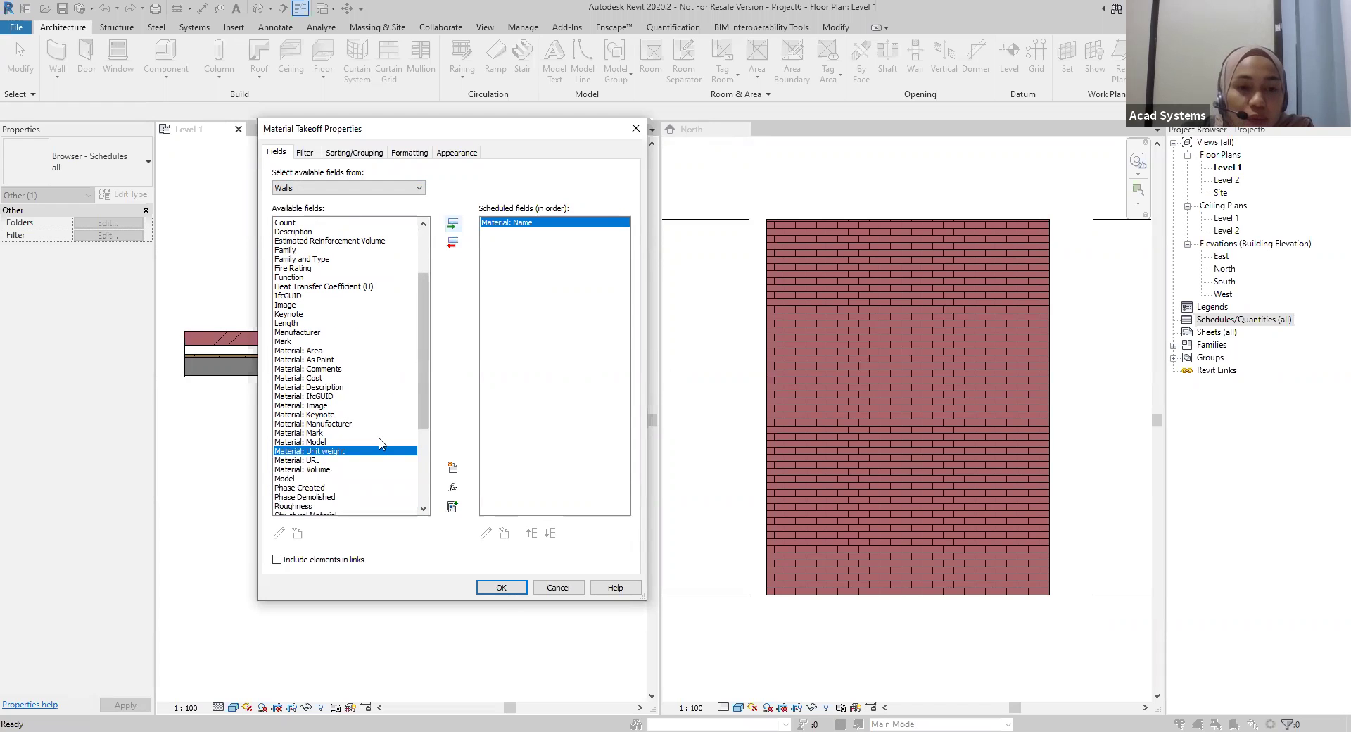
pyautogui.click(319, 470)
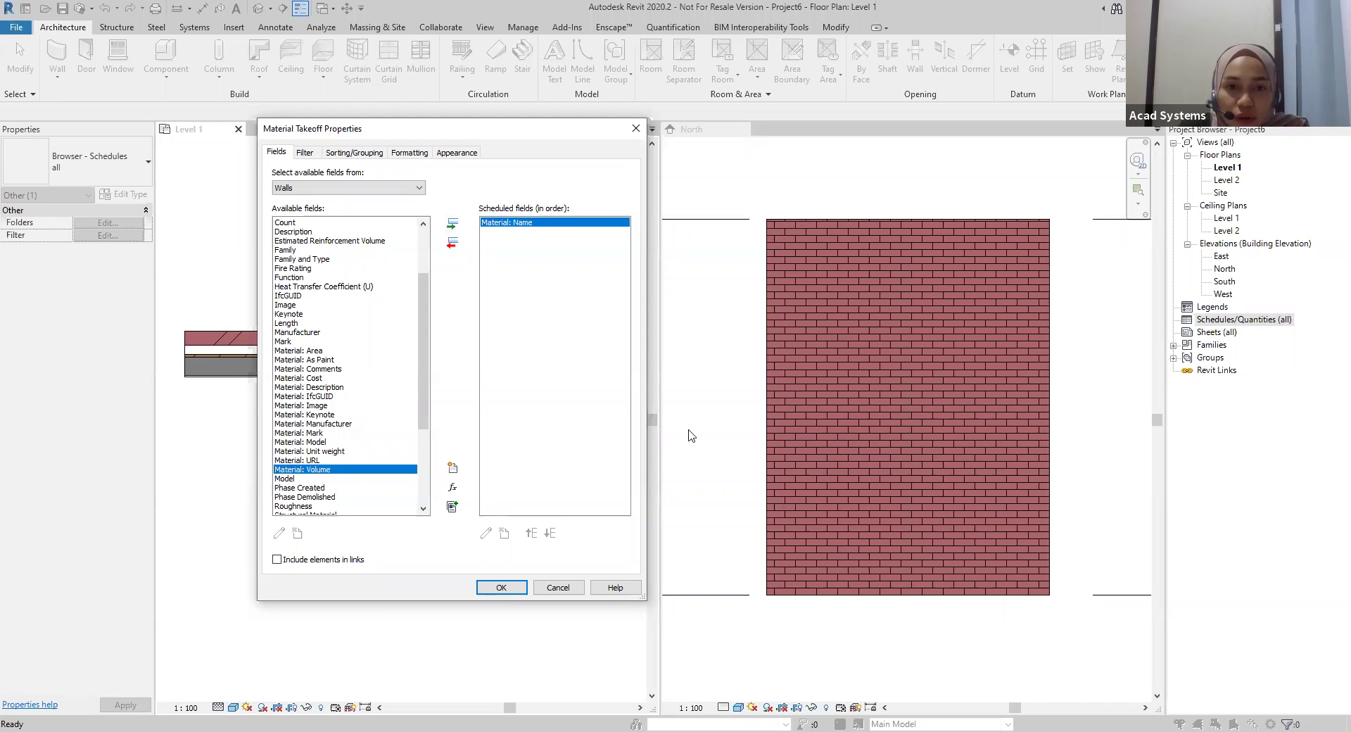
pyautogui.click(453, 225)
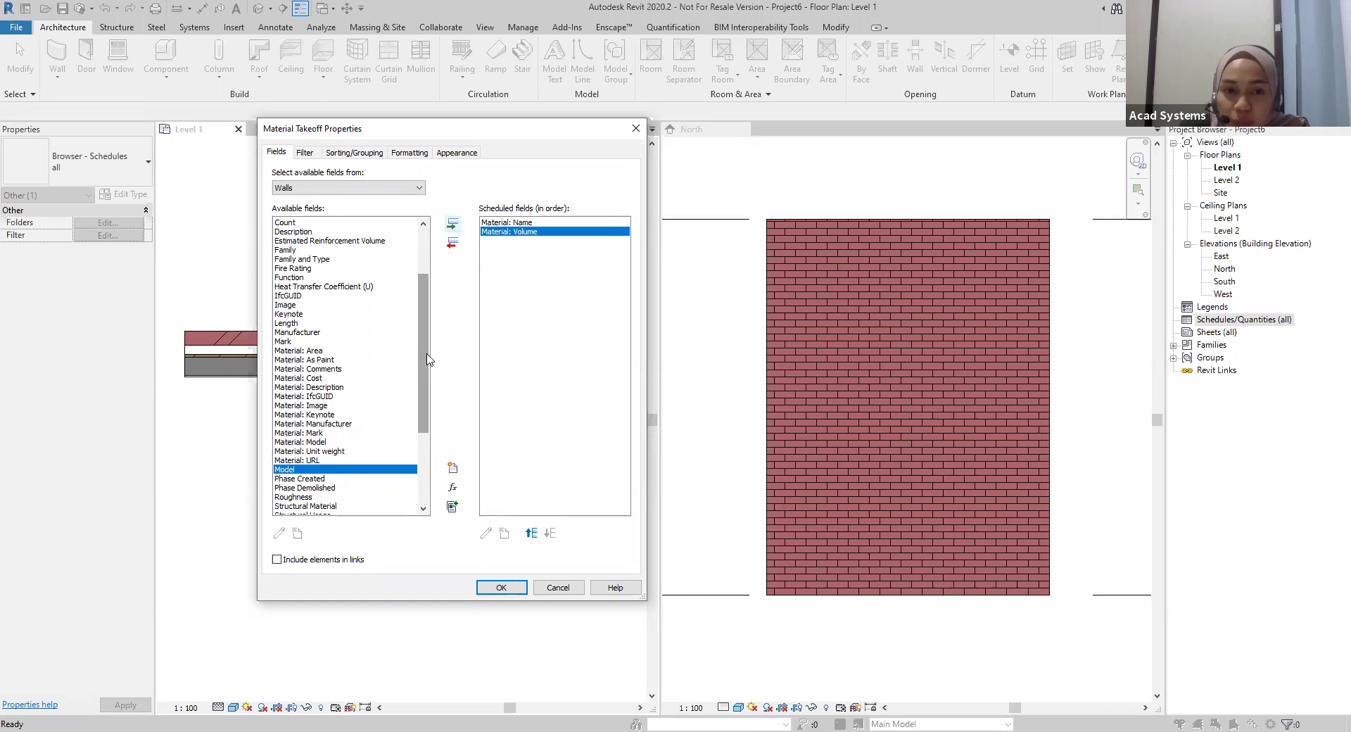
# Start a new project parameter for the takeoff and name it 1 Brick Volume
pyautogui.scroll(3, 427, 359)
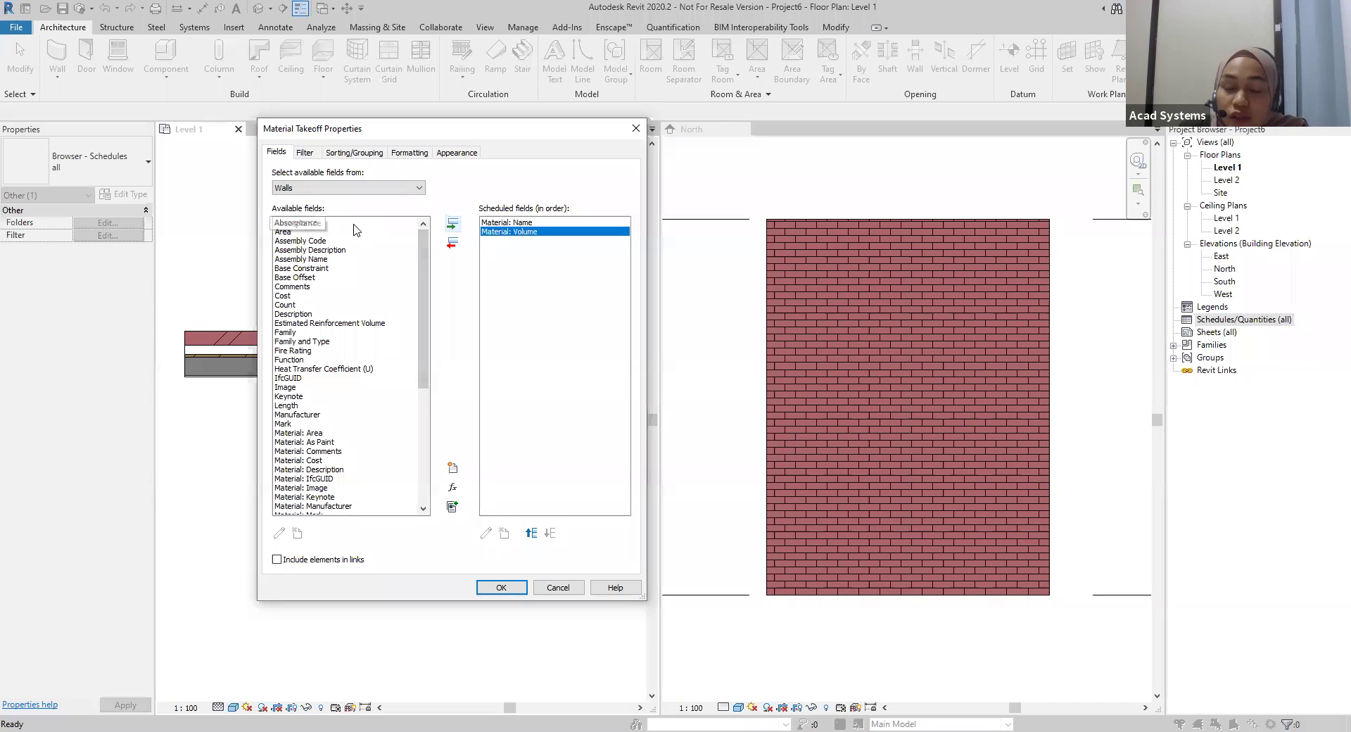
pyautogui.moveTo(422, 309); pyautogui.dragTo(422, 425)
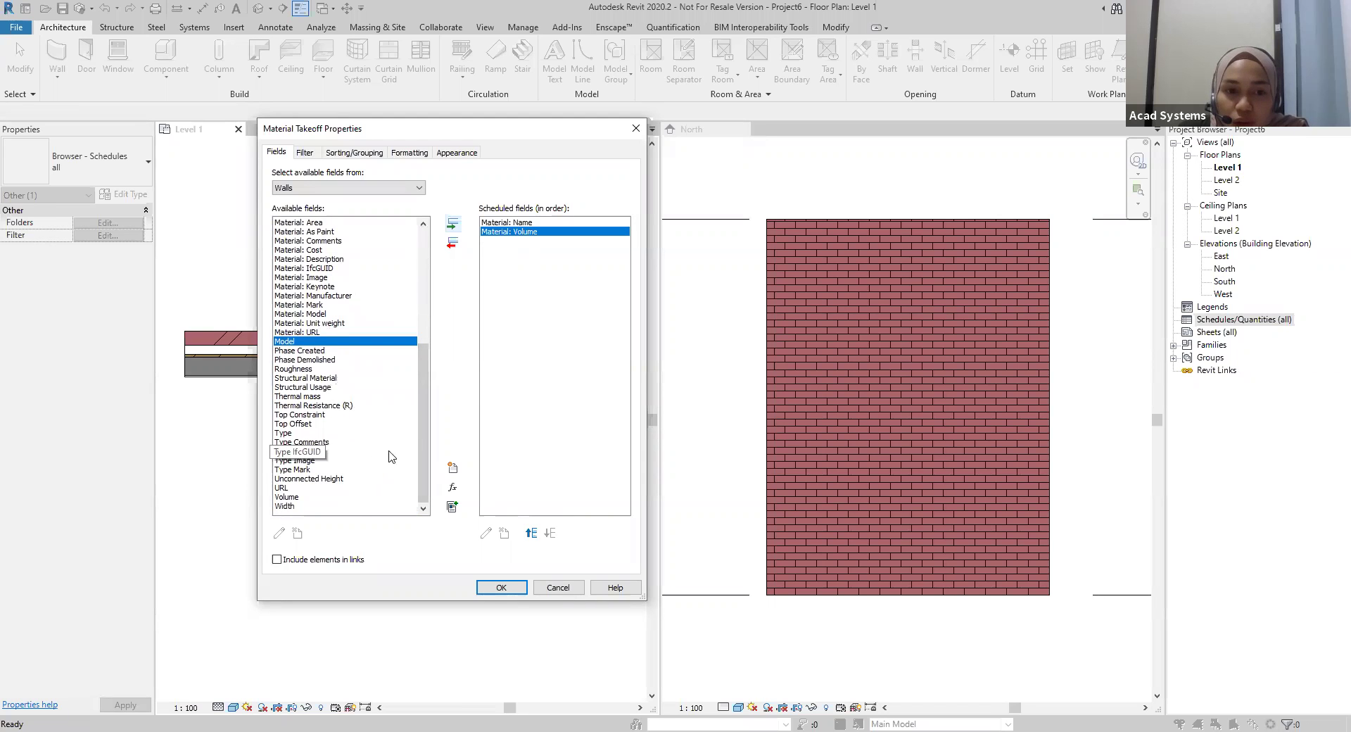
pyautogui.moveTo(423, 422); pyautogui.dragTo(432, 292)
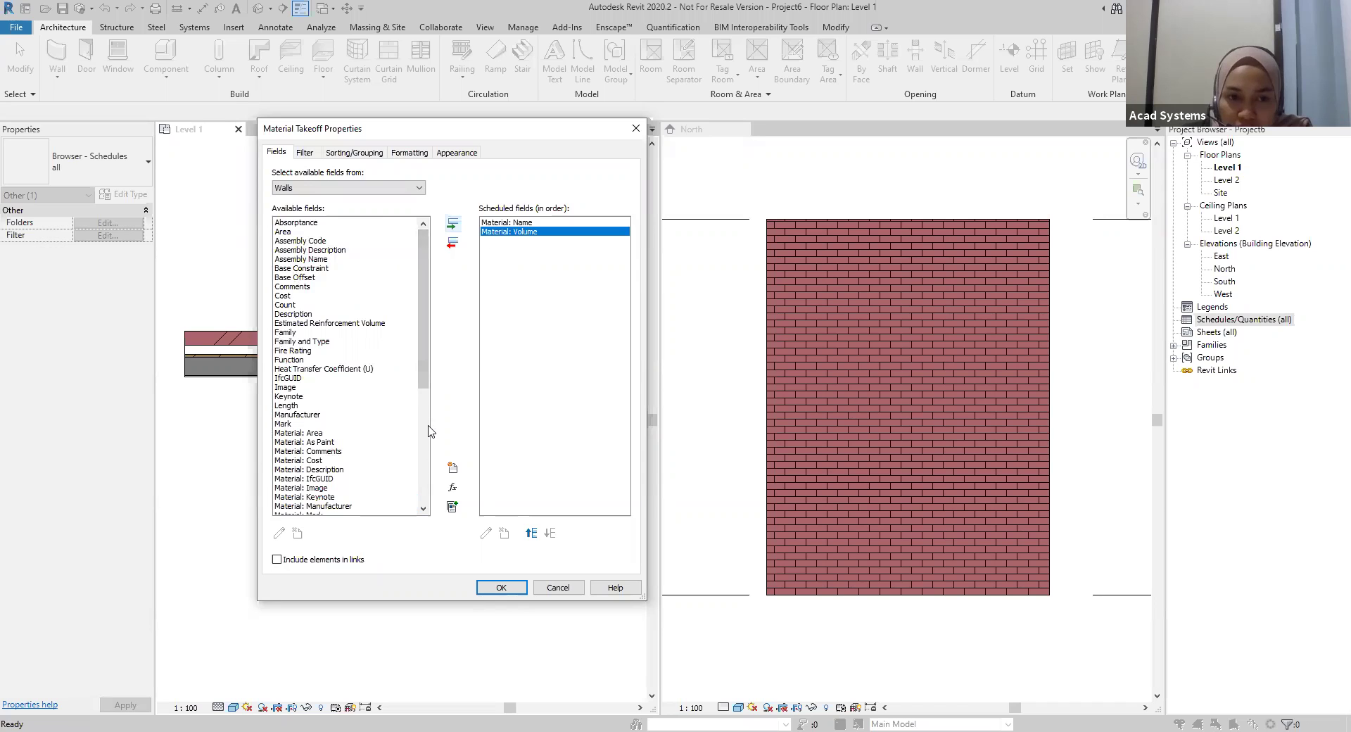
pyautogui.click(452, 469)
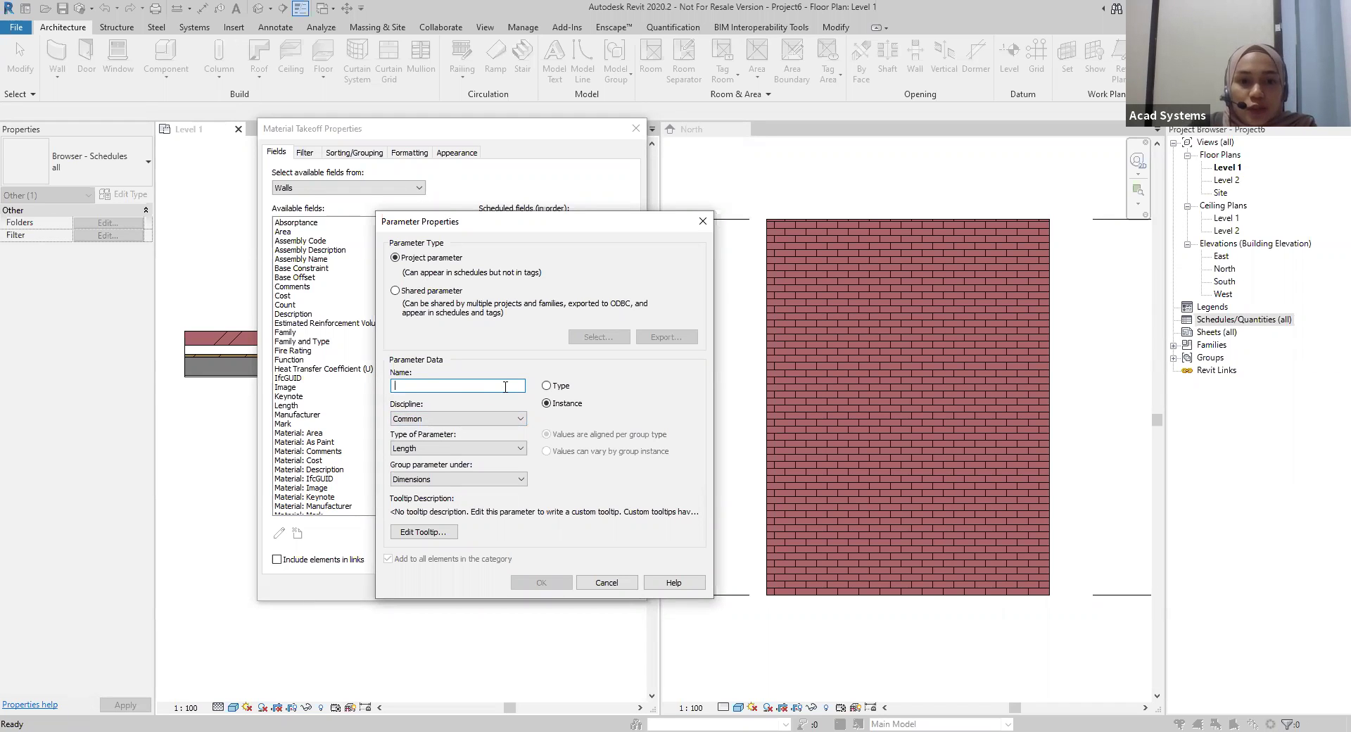
pyautogui.write('1')
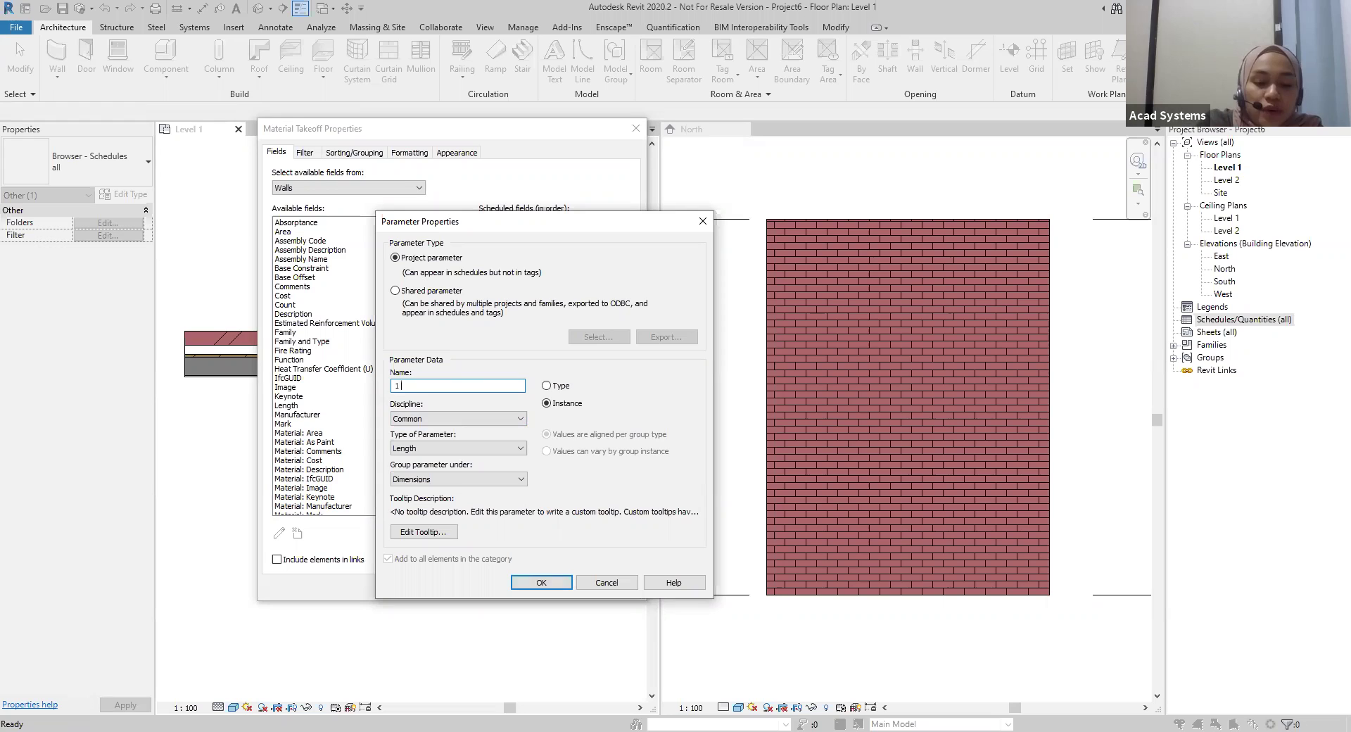
pyautogui.write(' Brick volum')
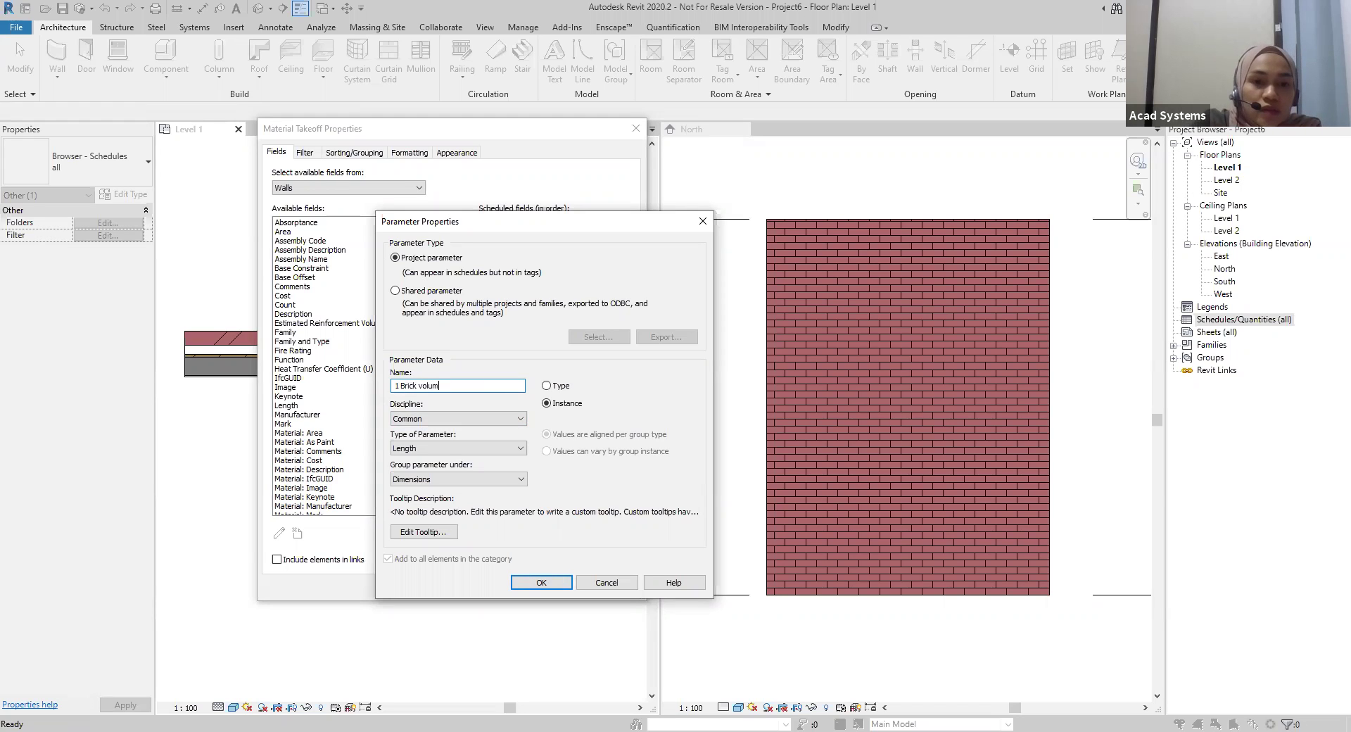
pyautogui.press('BackSpace')
pyautogui.press('BackSpace')
pyautogui.press('BackSpace')
pyautogui.press('BackSpace')
pyautogui.press('BackSpace')
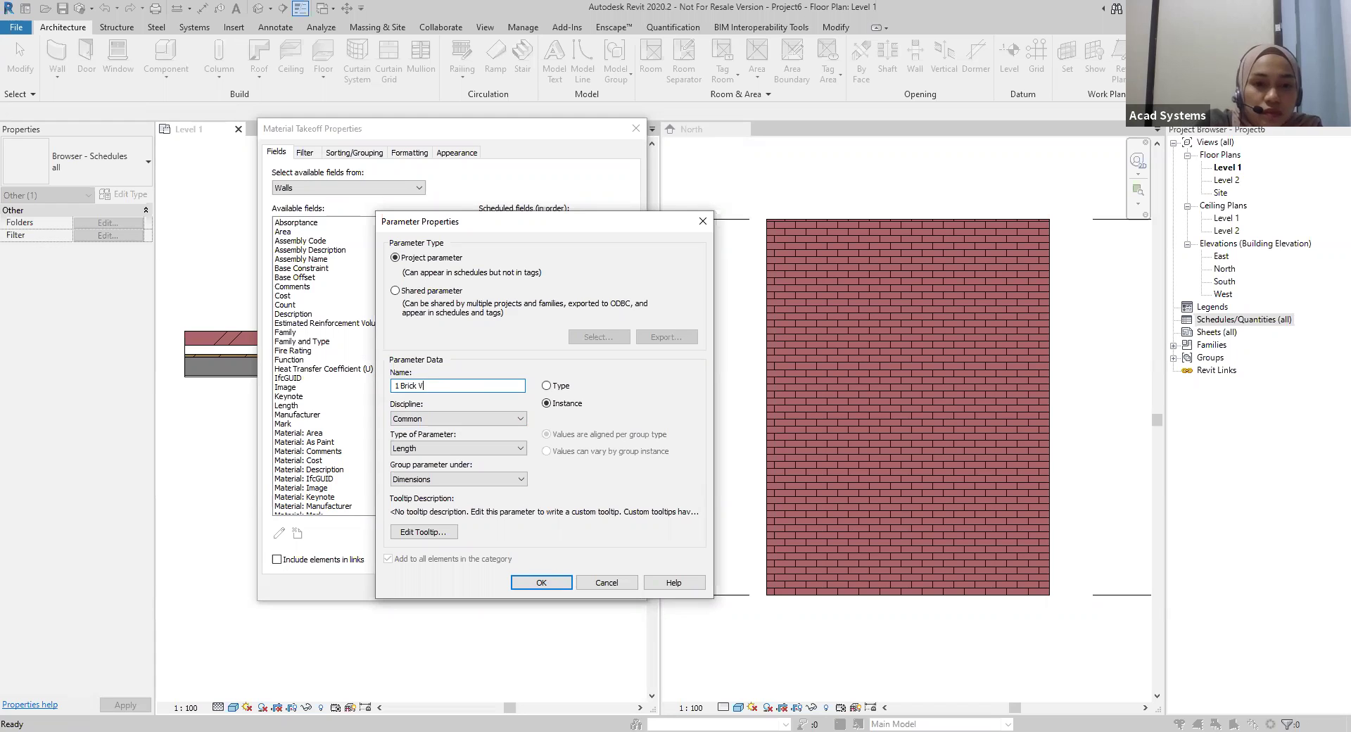
pyautogui.write('Volume')
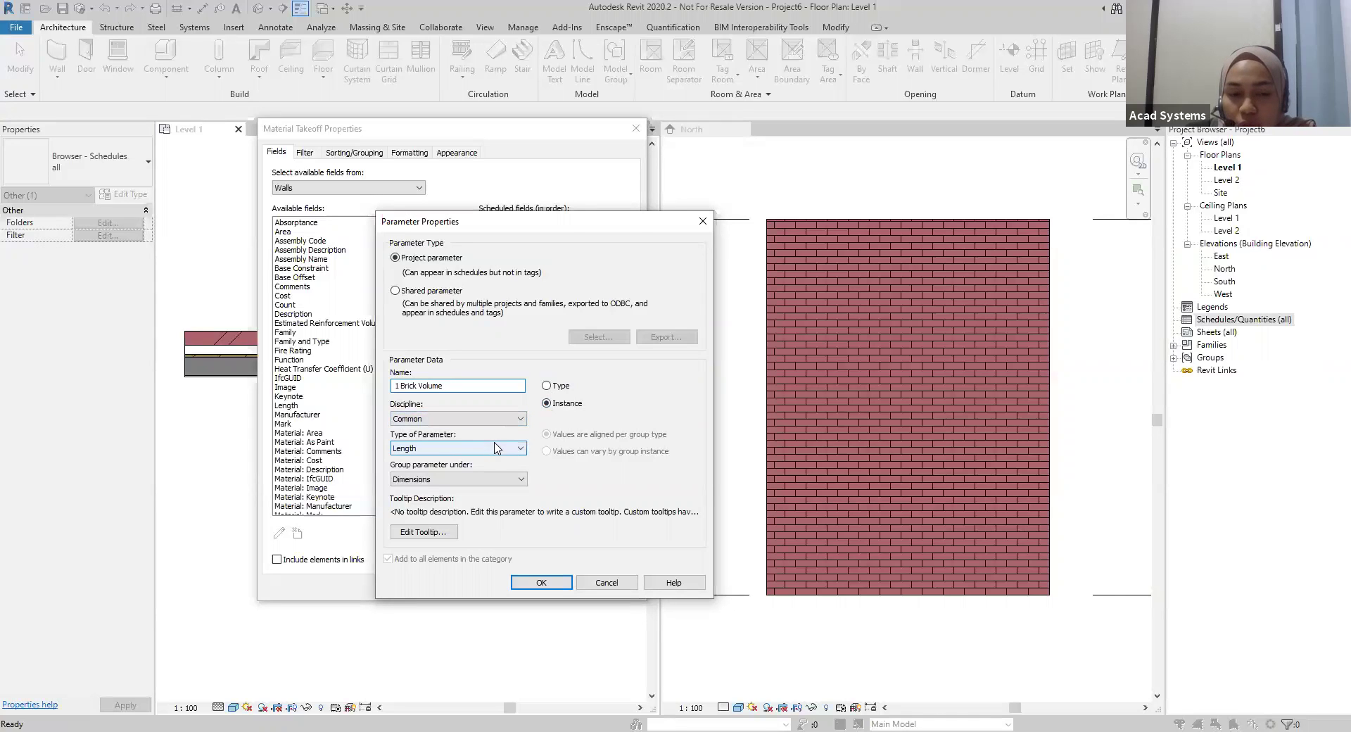
# Set the 1 Brick Volume parameter's type to Number and add it to the scheduled fields
pyautogui.click(449, 449)
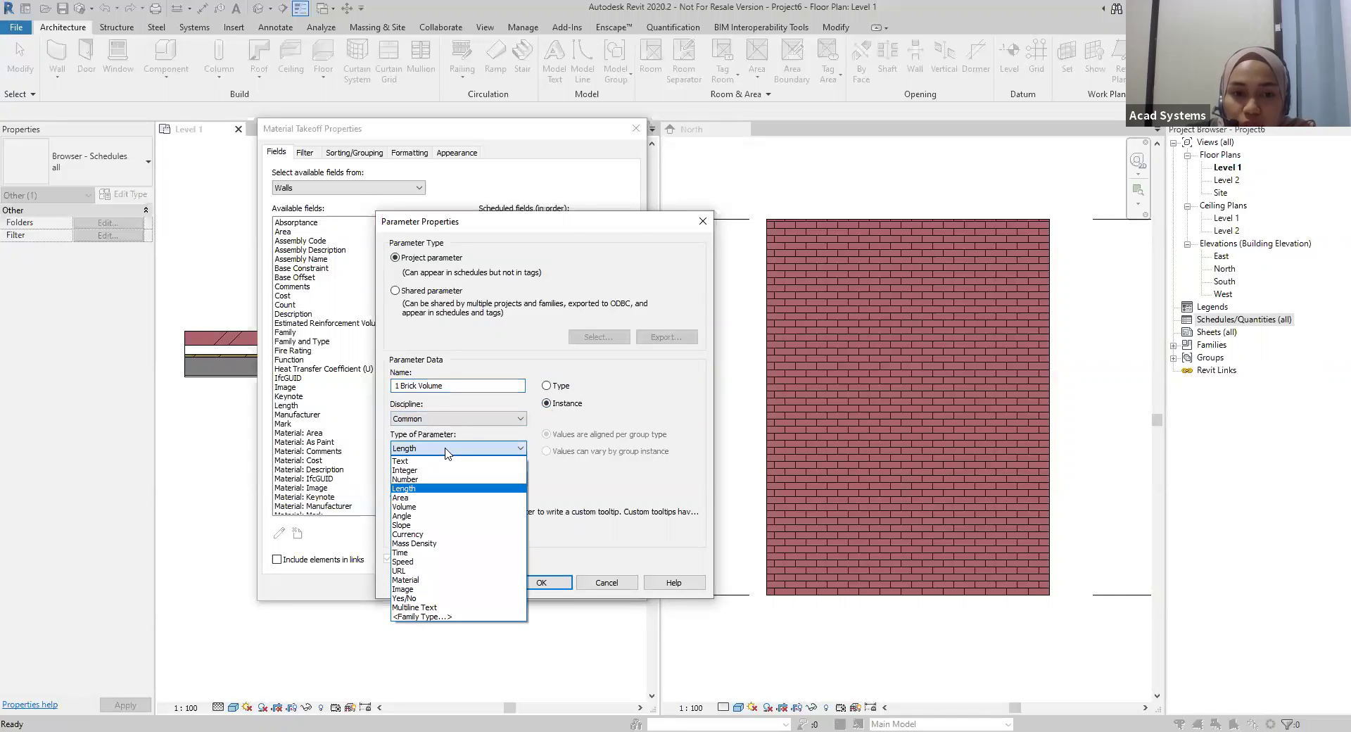
pyautogui.click(431, 479)
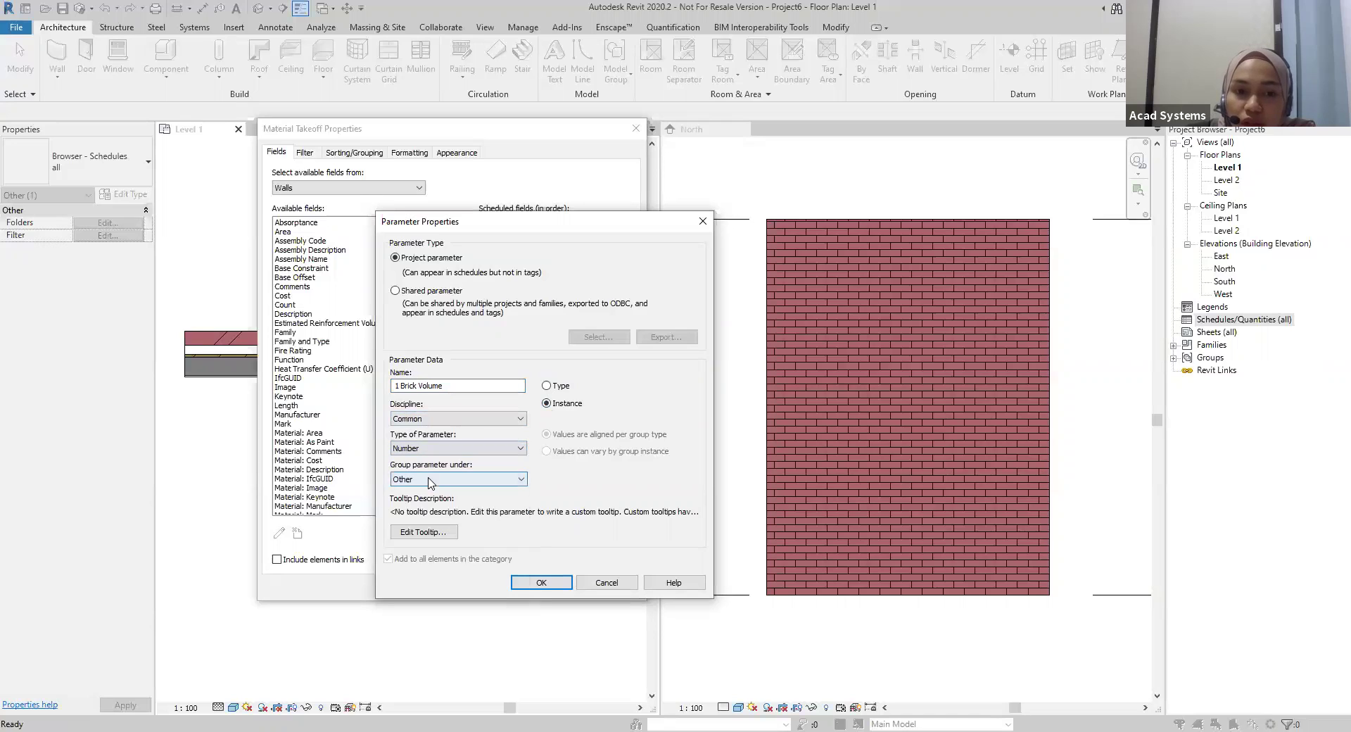
pyautogui.click(435, 450)
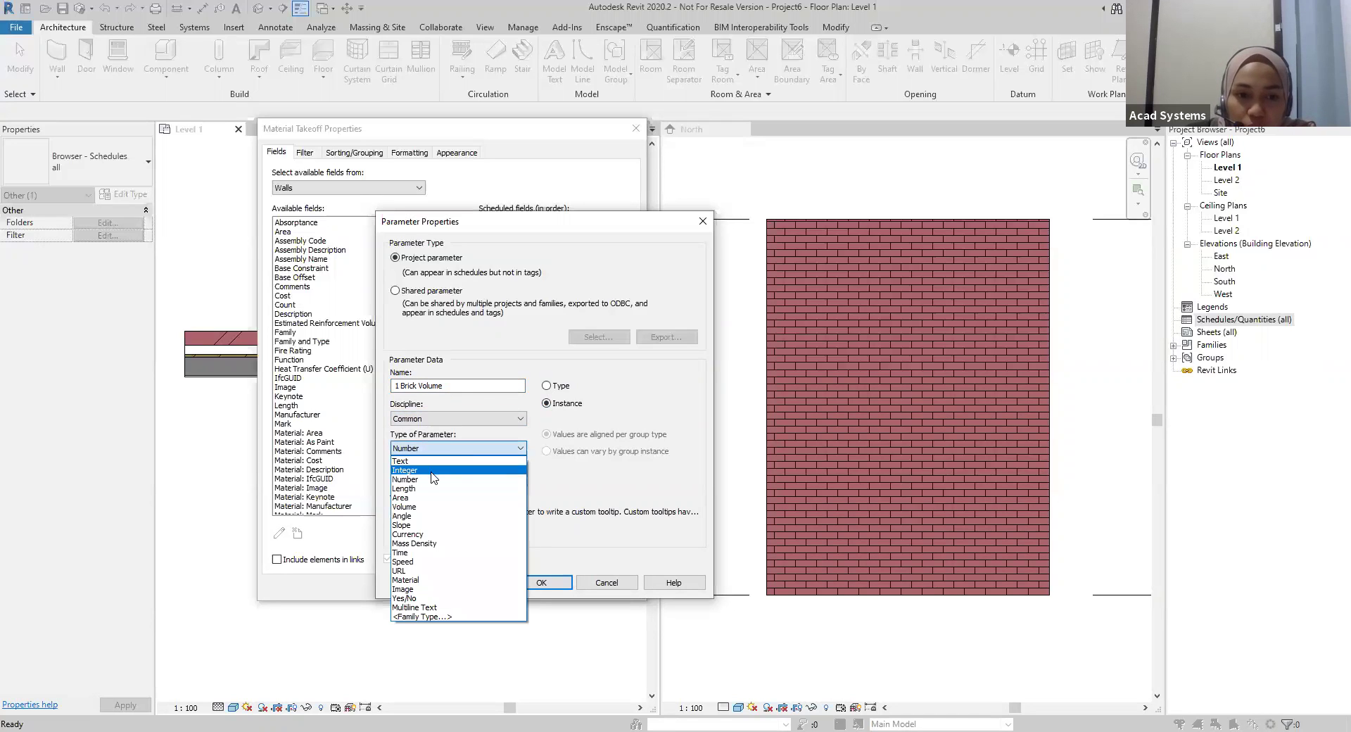
pyautogui.click(430, 479)
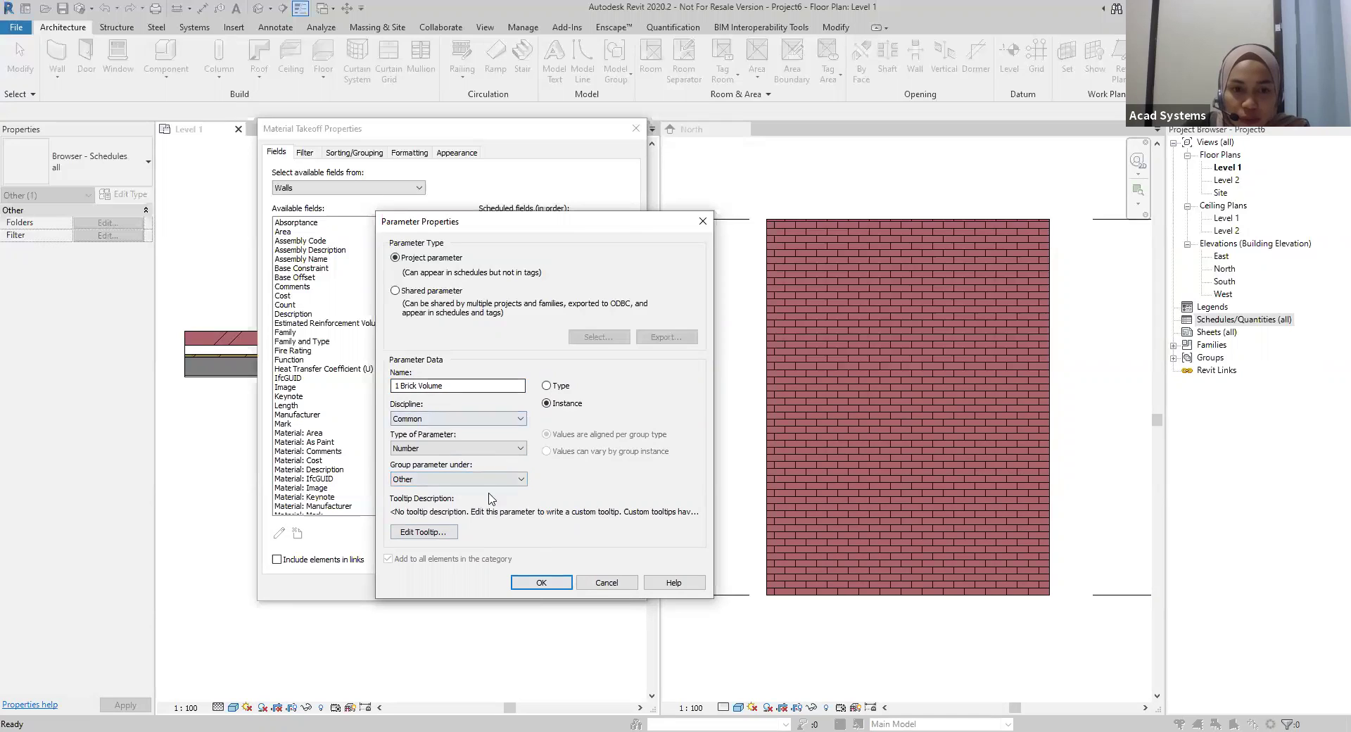
pyautogui.click(529, 582)
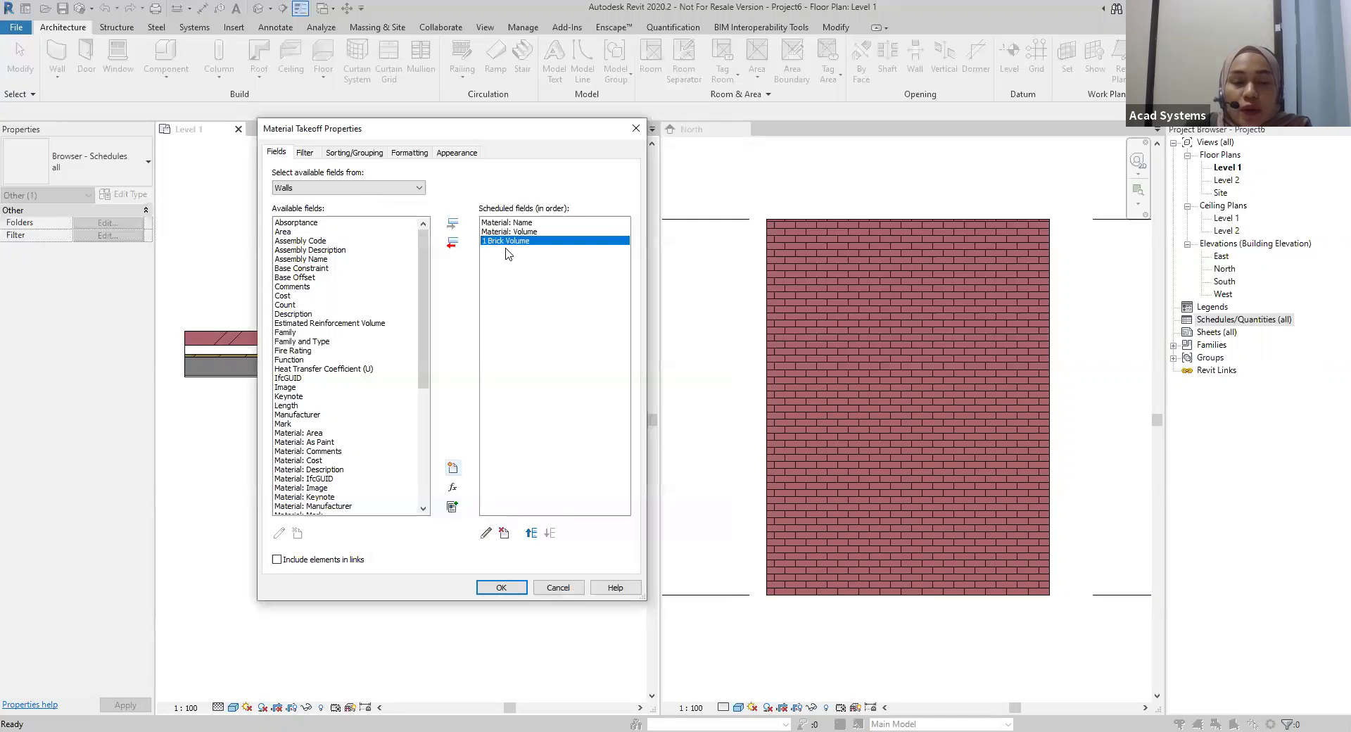
# Start a new calculated value for the takeoff and consult the Total Brick Count formula on the PowerPoint slide
pyautogui.click(453, 490)
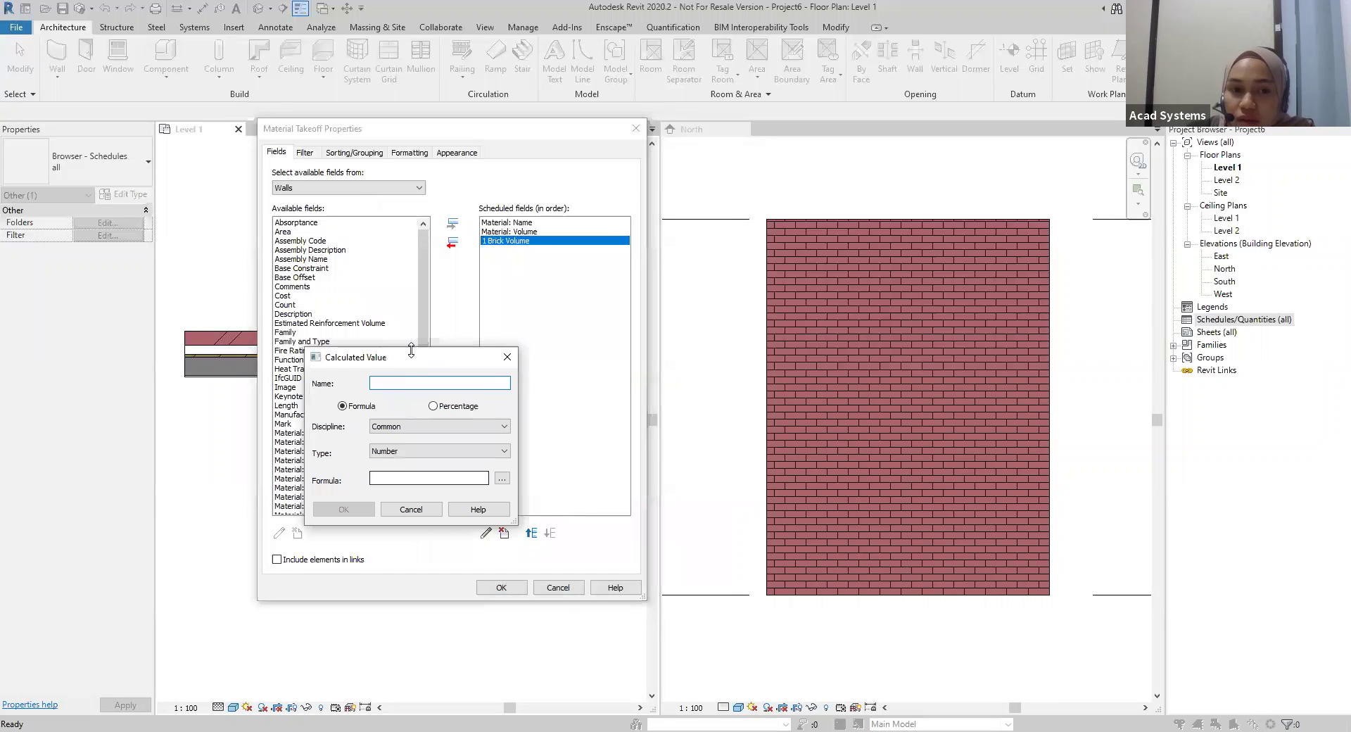
pyautogui.moveTo(441, 356); pyautogui.dragTo(477, 350)
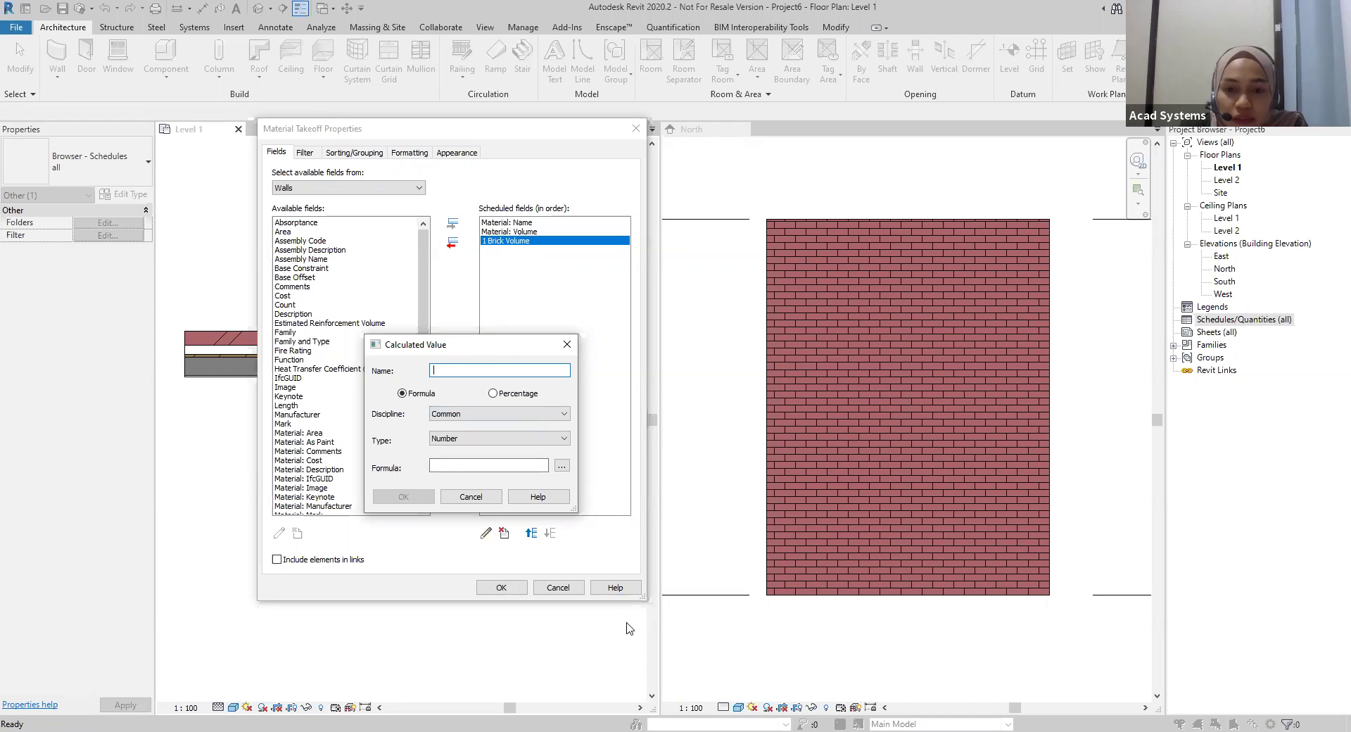
pyautogui.hotkey('alt', 'Tab')
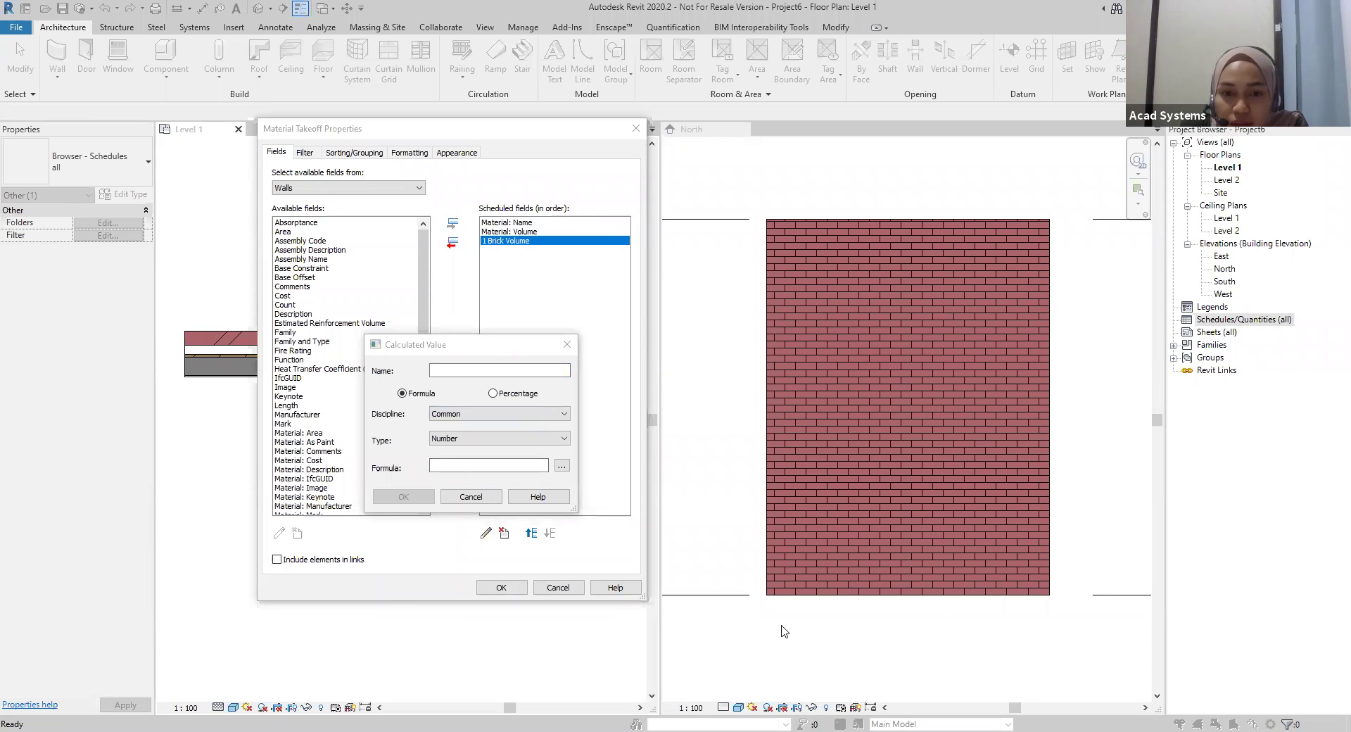
pyautogui.hotkey('alt', 'Tab')
pyautogui.click(30, 193)
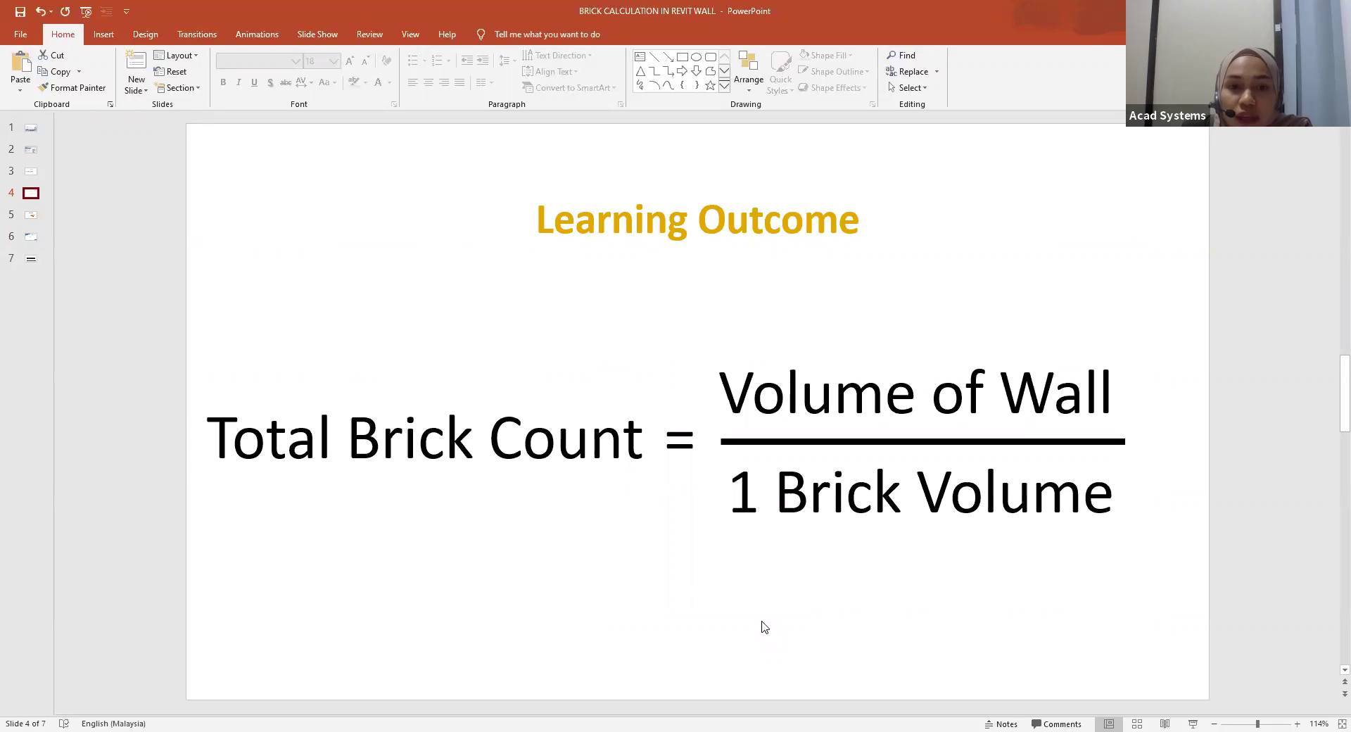
pyautogui.hotkey('alt', 'Tab')
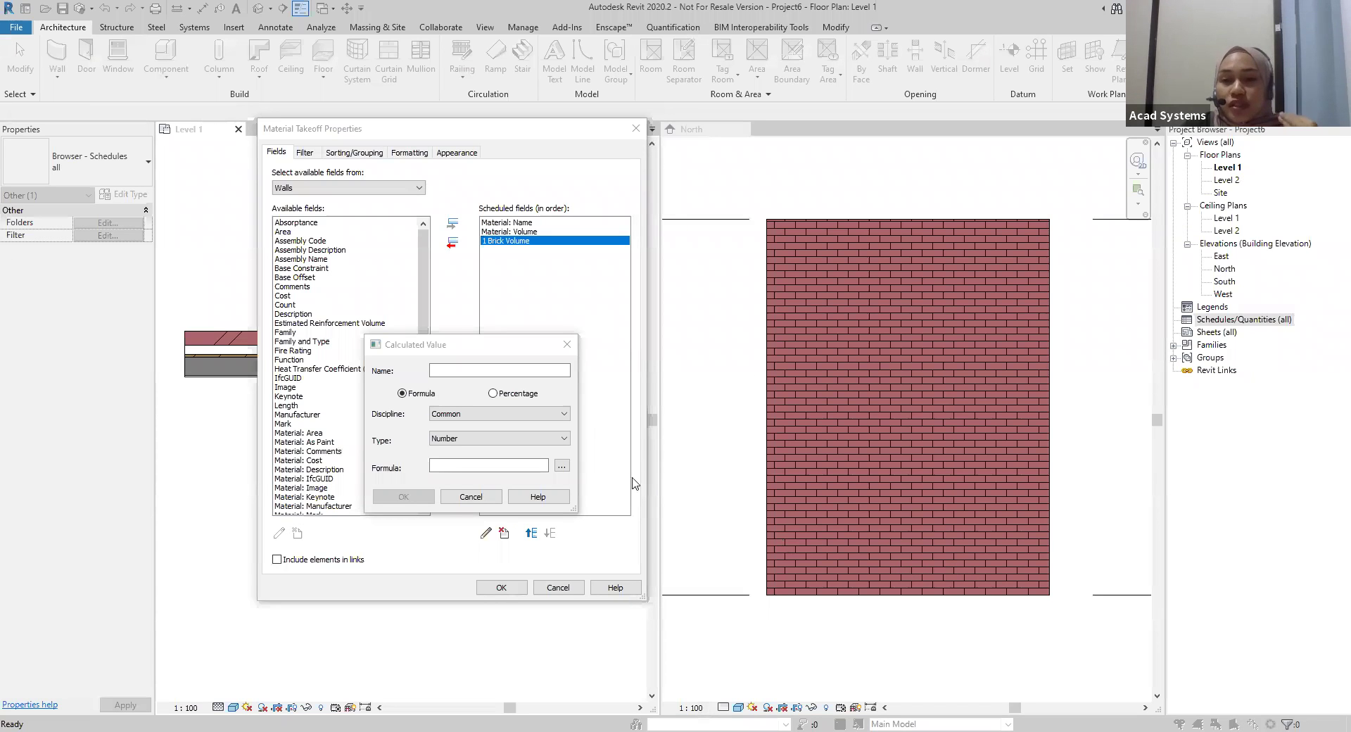
# Name the calculated value Total Brick Count
pyautogui.moveTo(470, 350); pyautogui.dragTo(542, 369)
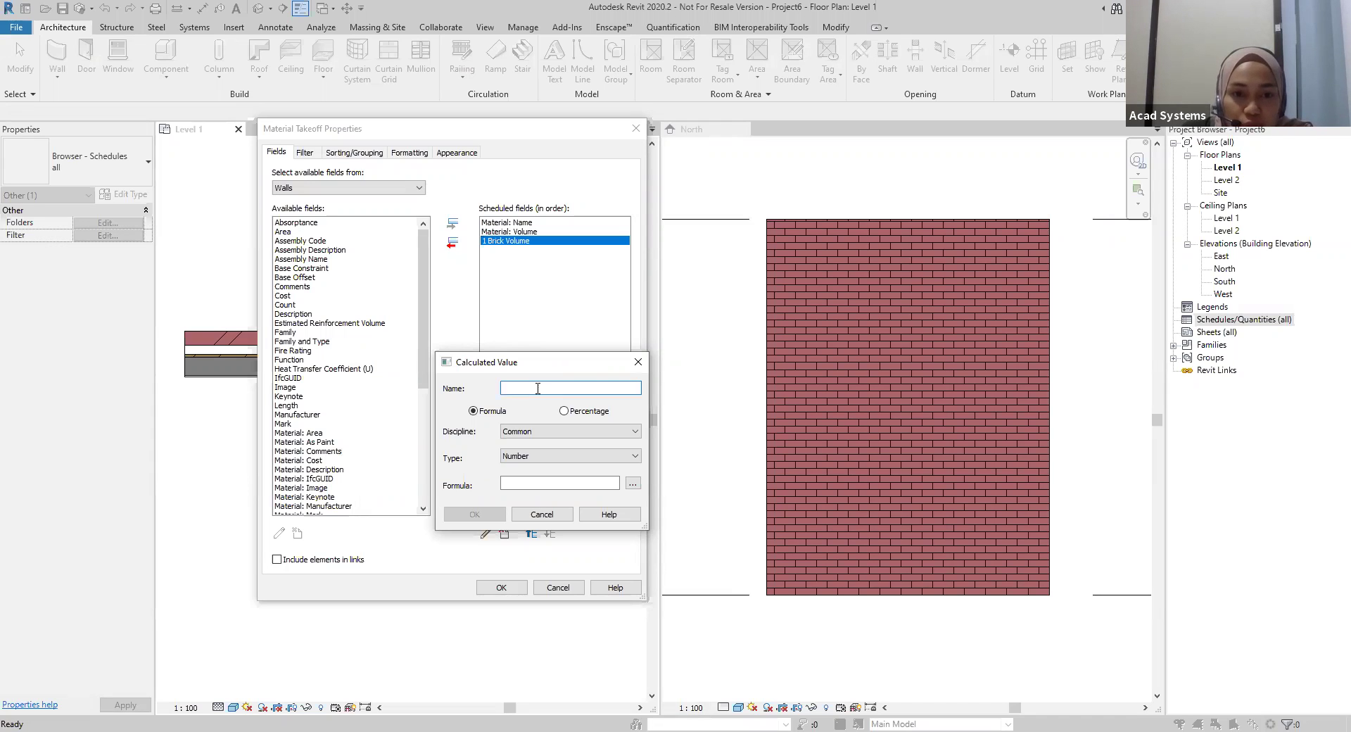
pyautogui.write('Total brick')
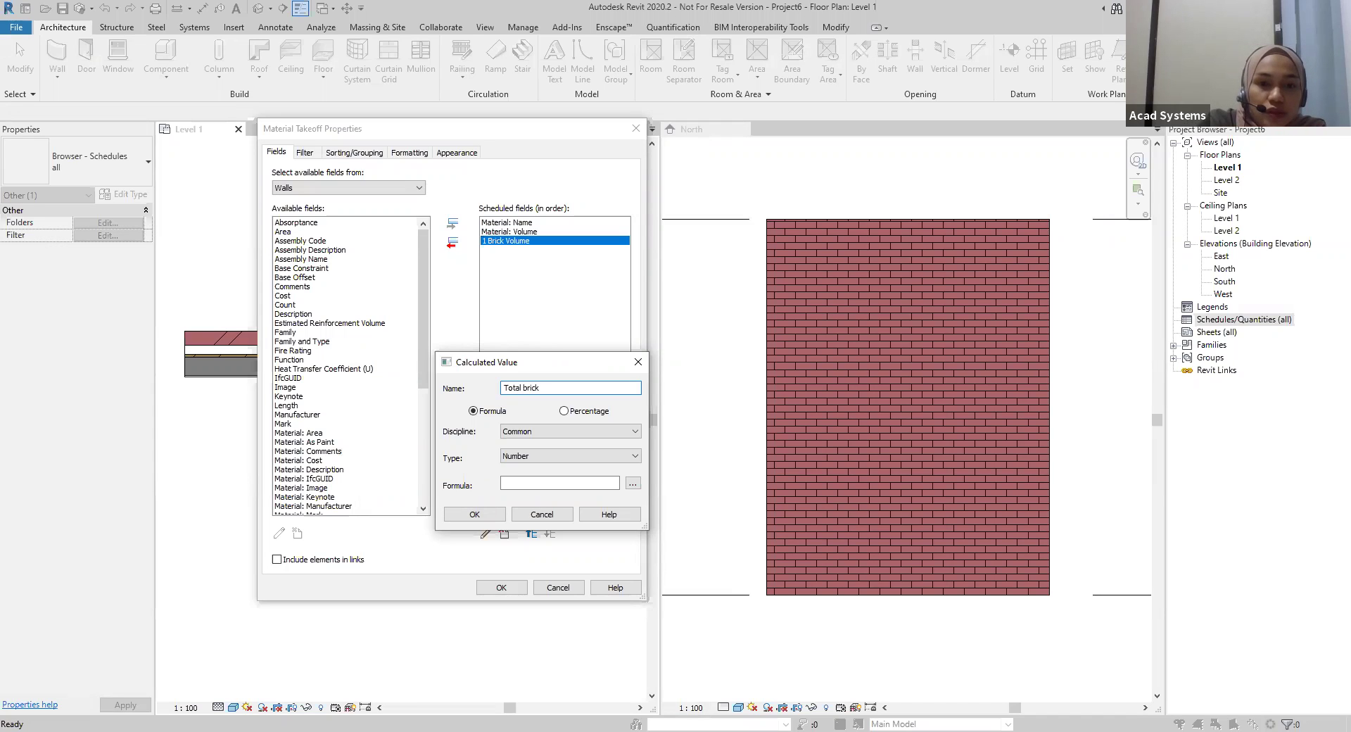
pyautogui.press('BackSpace')
pyautogui.write('B')
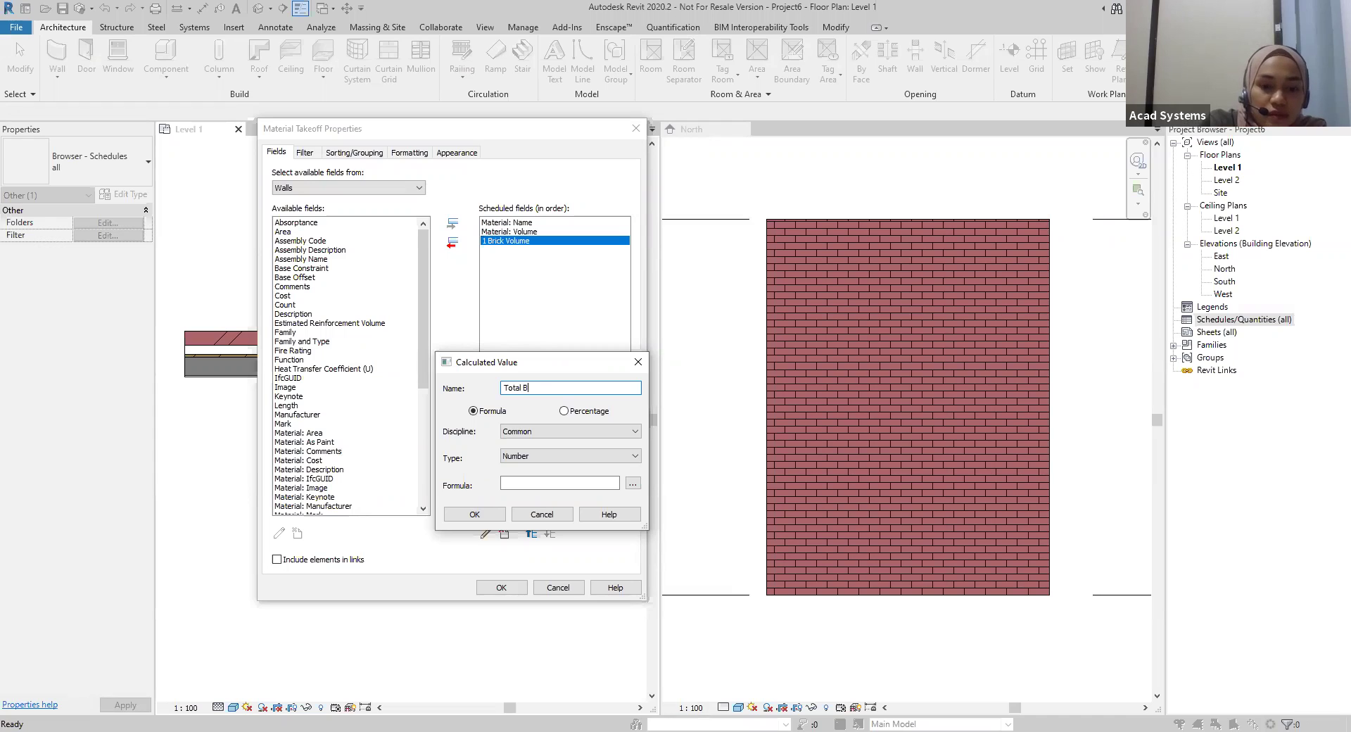
pyautogui.write('rick count')
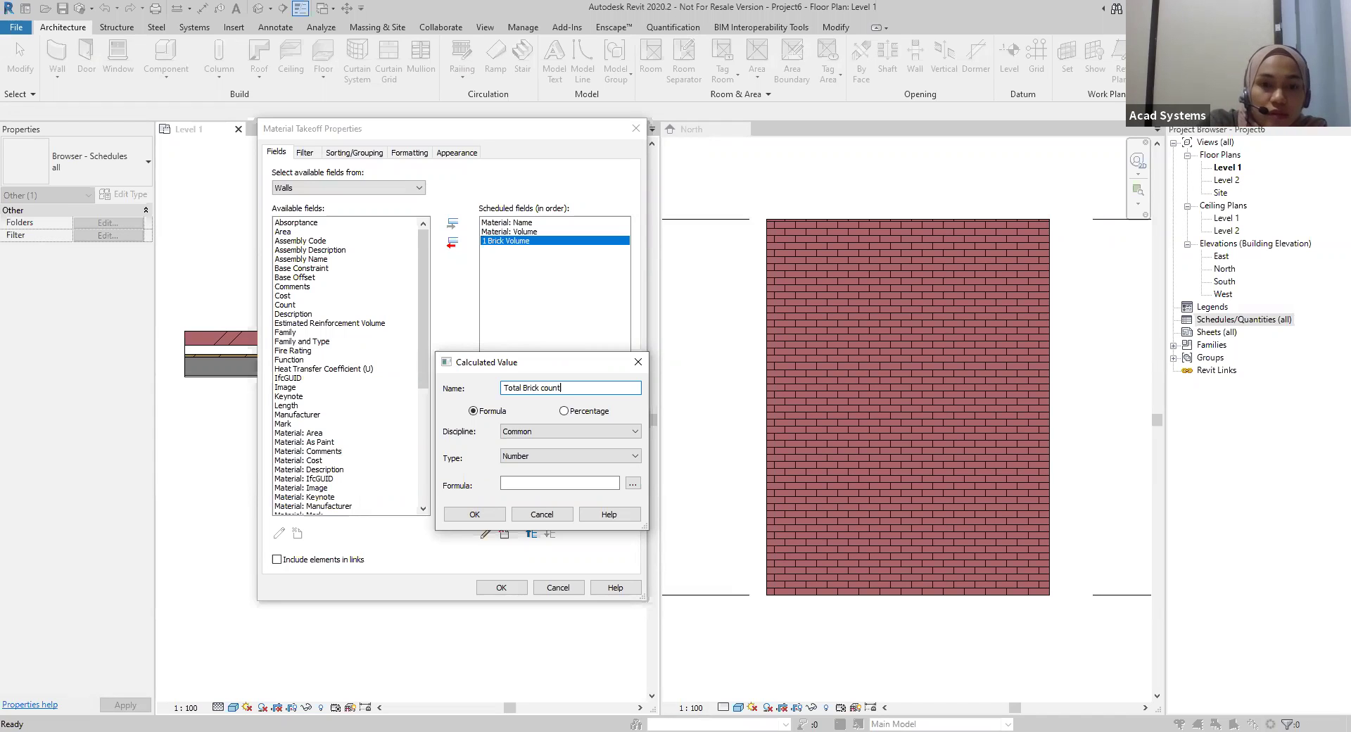
pyautogui.press('BackSpace')
pyautogui.press('BackSpace')
pyautogui.press('BackSpace')
pyautogui.press('BackSpace')
pyautogui.write('ount')
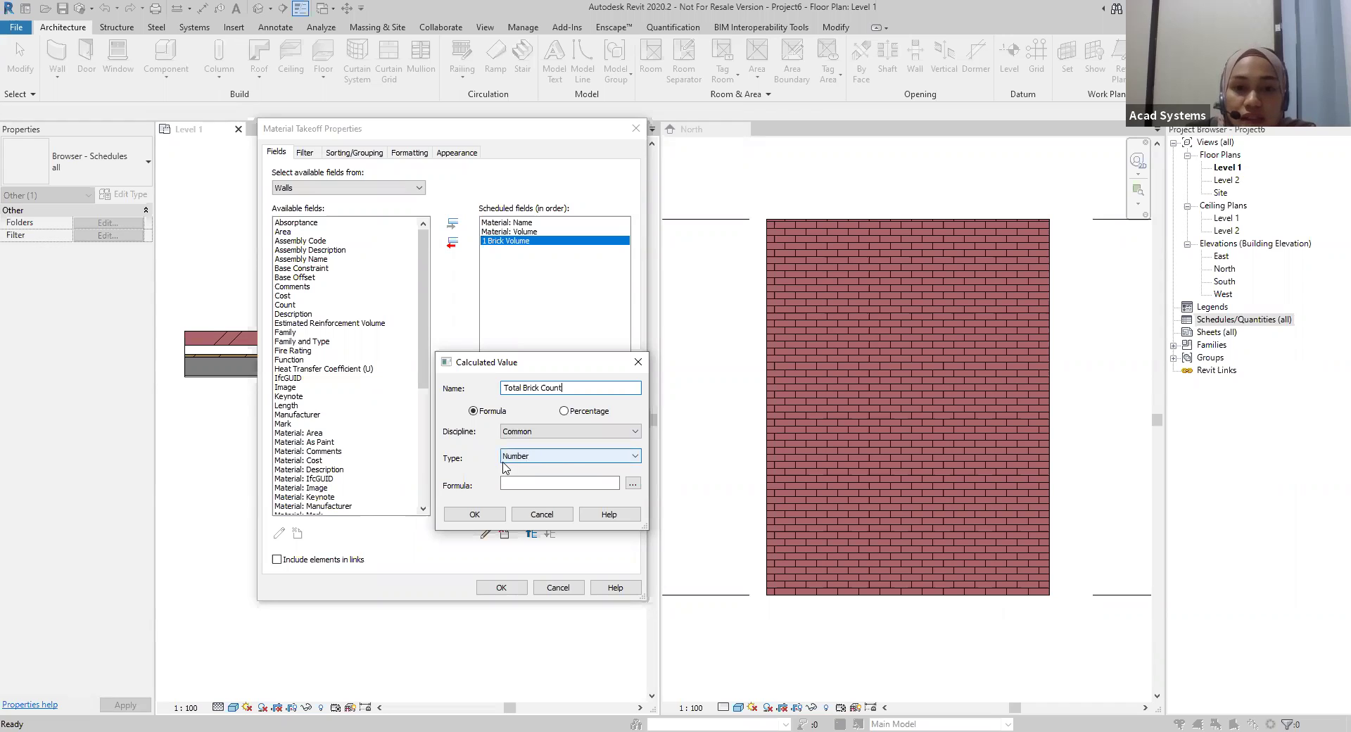
# Set the Total Brick Count calculated value's type to Integer
pyautogui.click(528, 458)
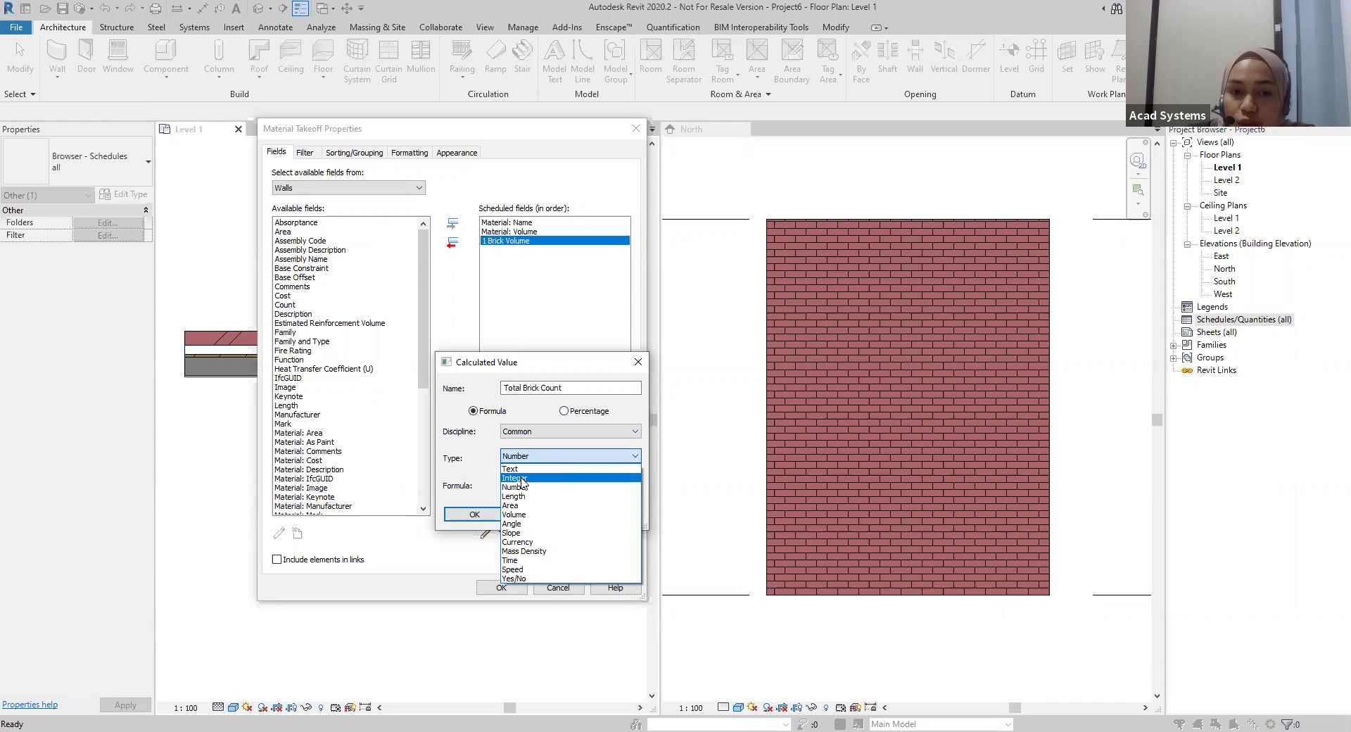
pyautogui.click(524, 478)
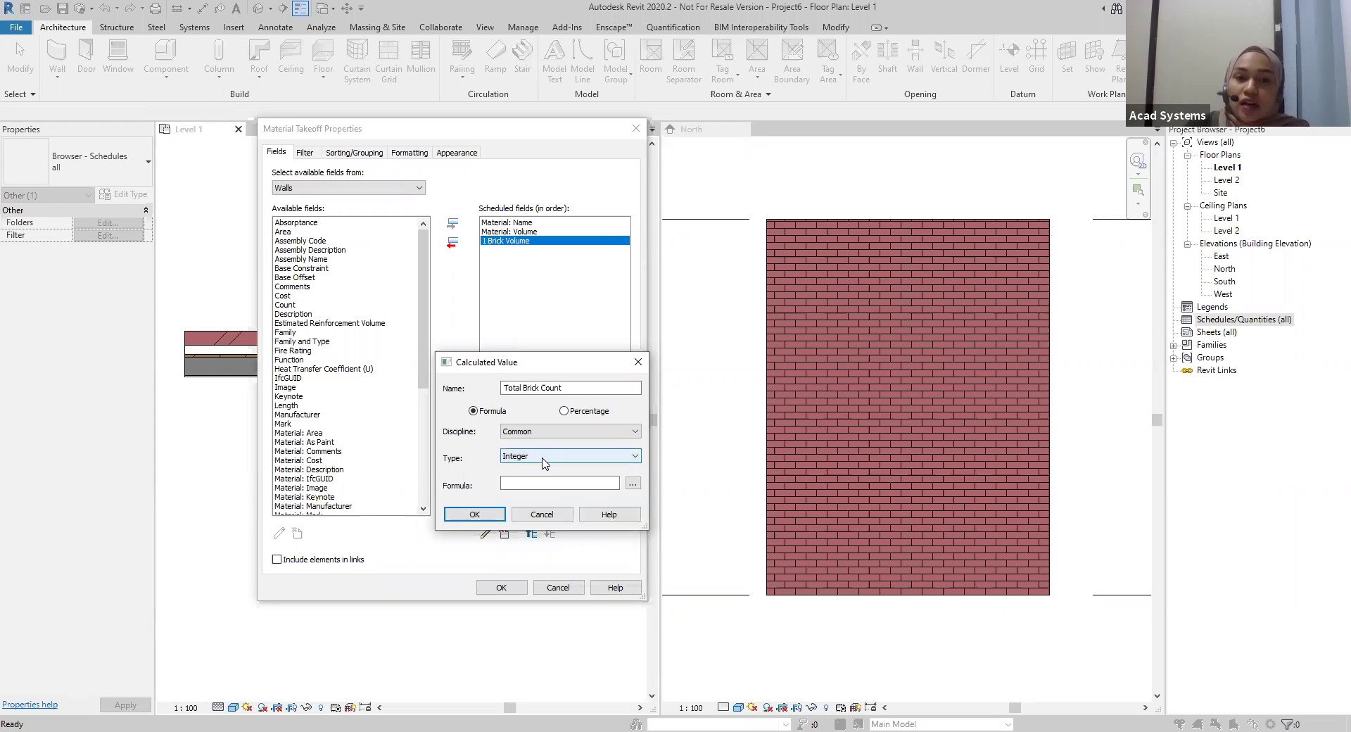
pyautogui.click(542, 462)
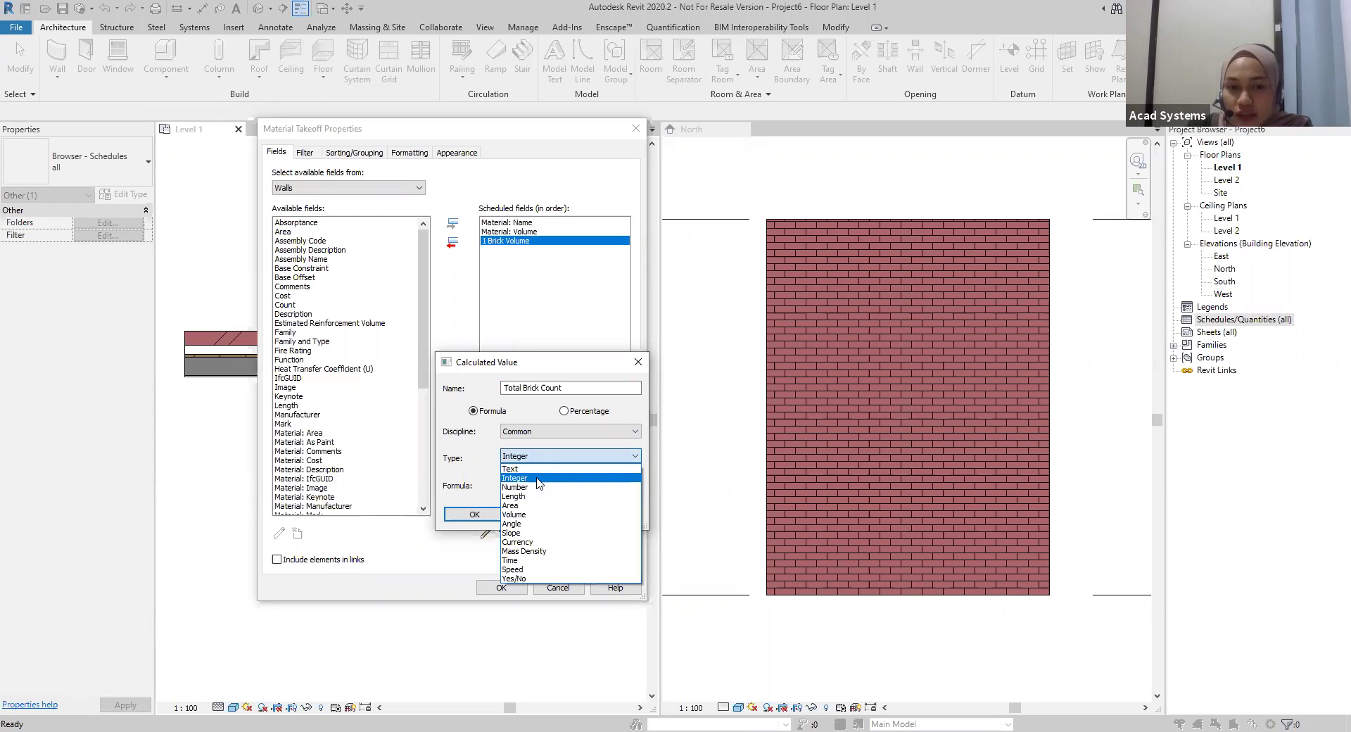
pyautogui.click(538, 478)
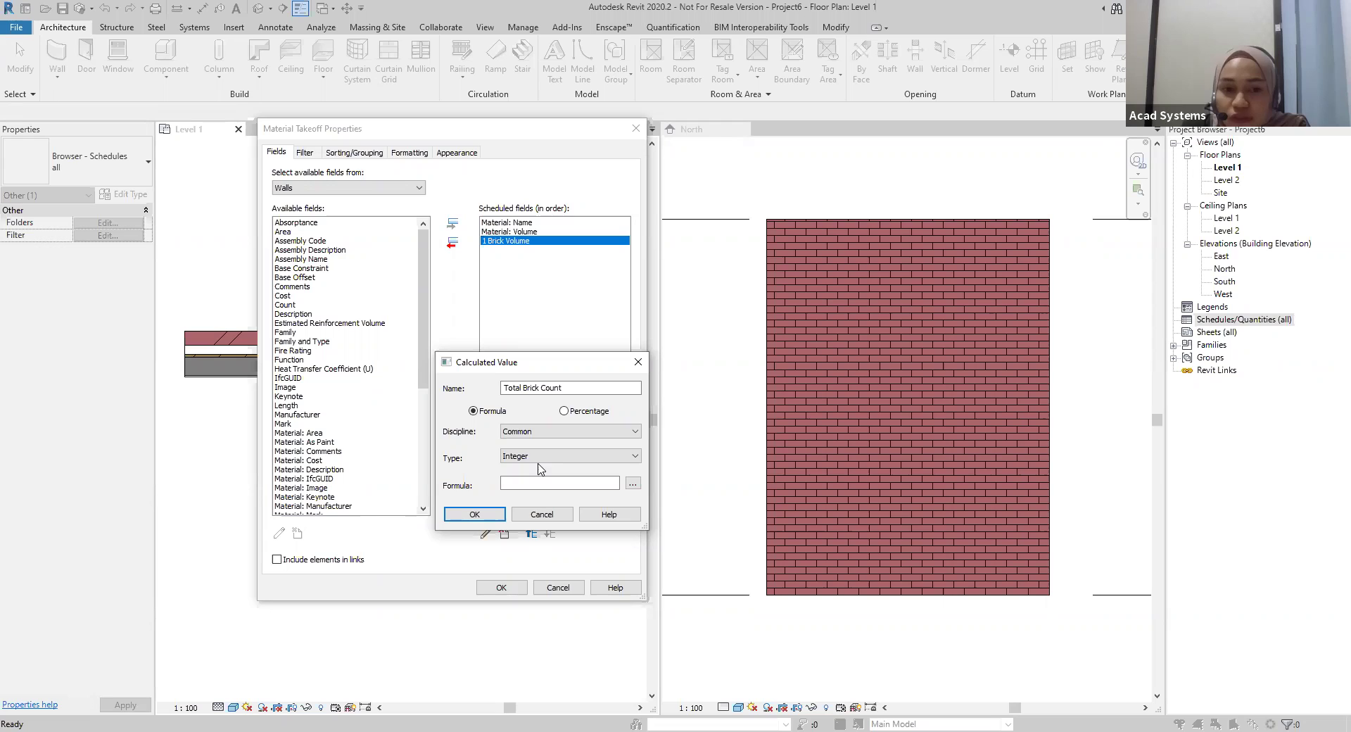
# Build the Total Brick Count formula as Material: Volume / [1 Brick Volume] from the available fields
pyautogui.click(539, 482)
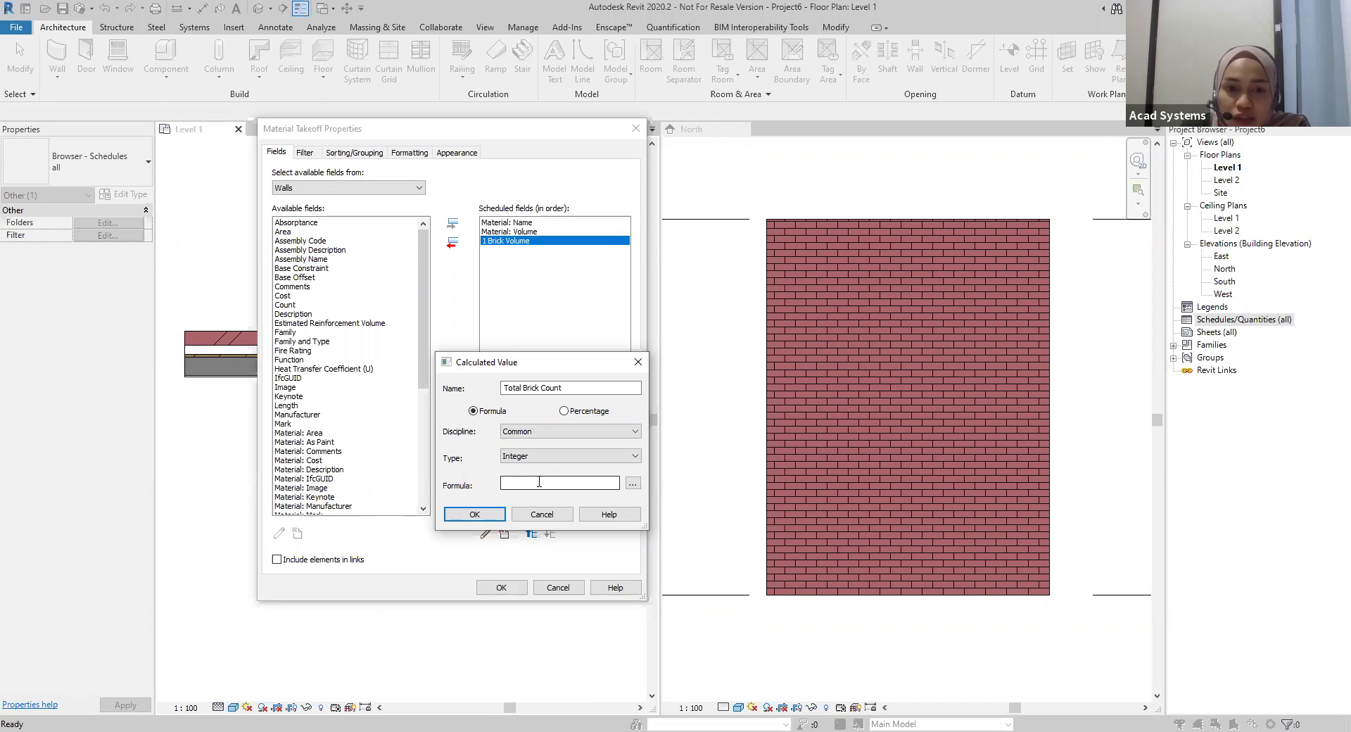
pyautogui.click(539, 481)
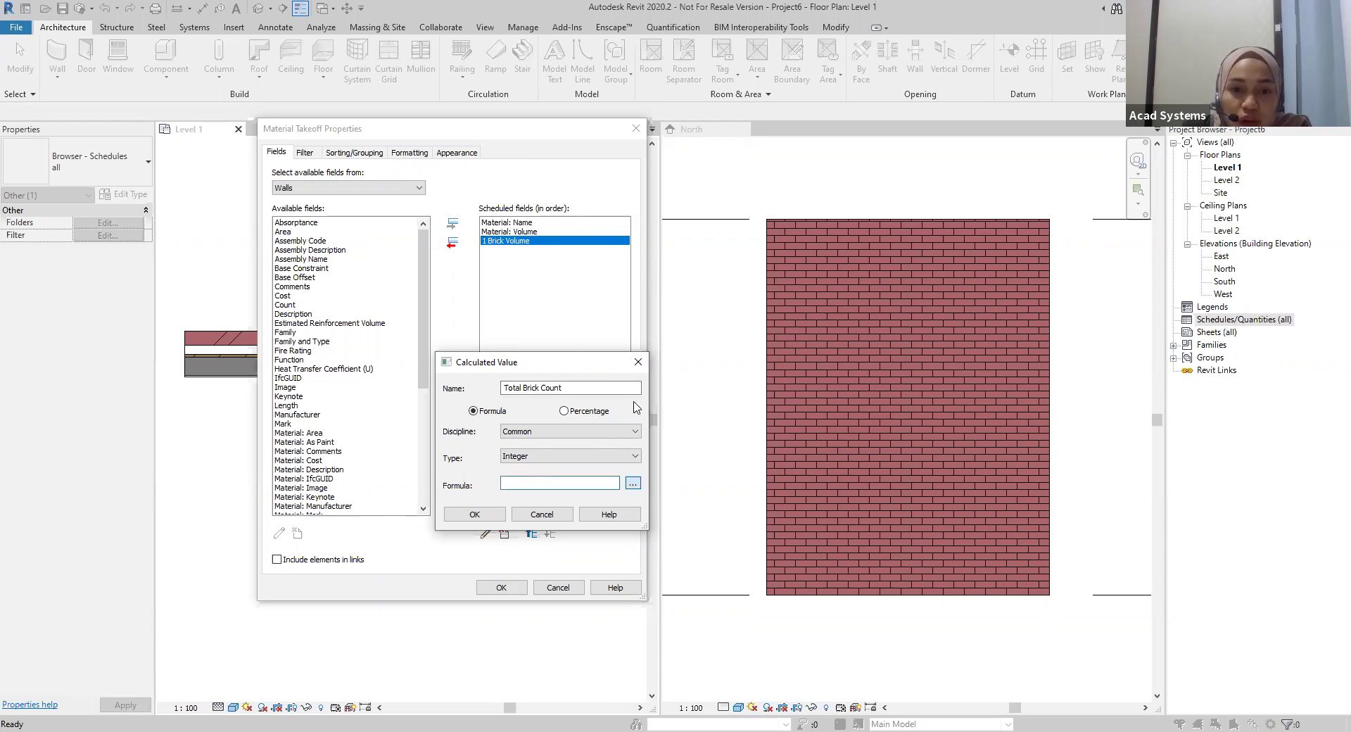
pyautogui.moveTo(641, 313); pyautogui.dragTo(773, 310)
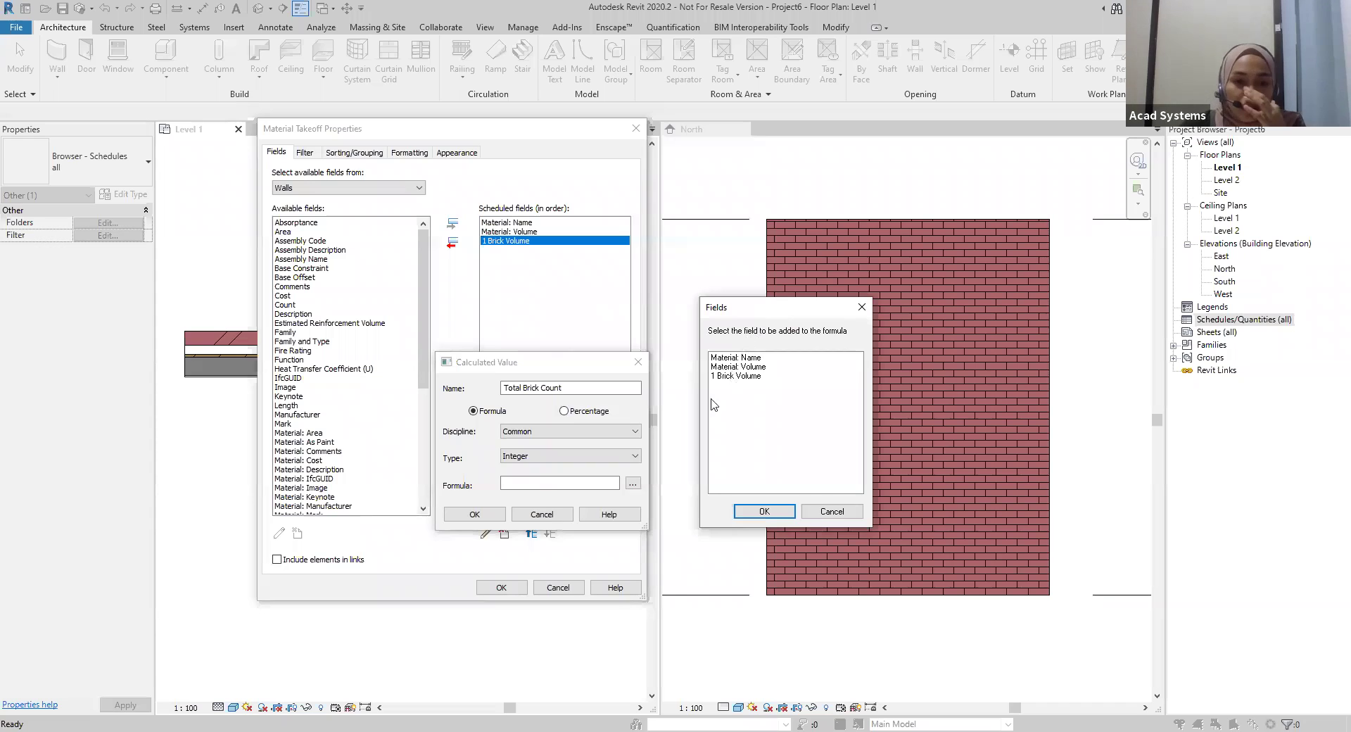
pyautogui.click(747, 369)
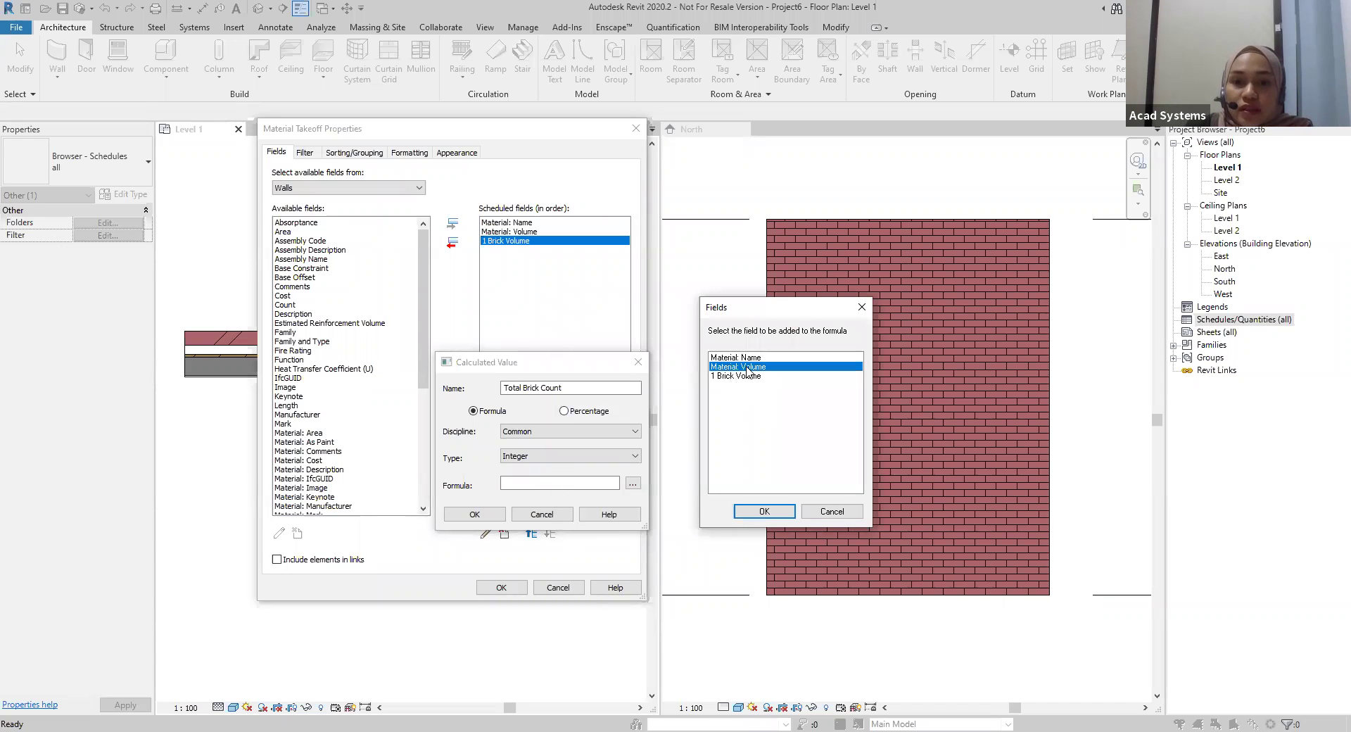
pyautogui.click(766, 513)
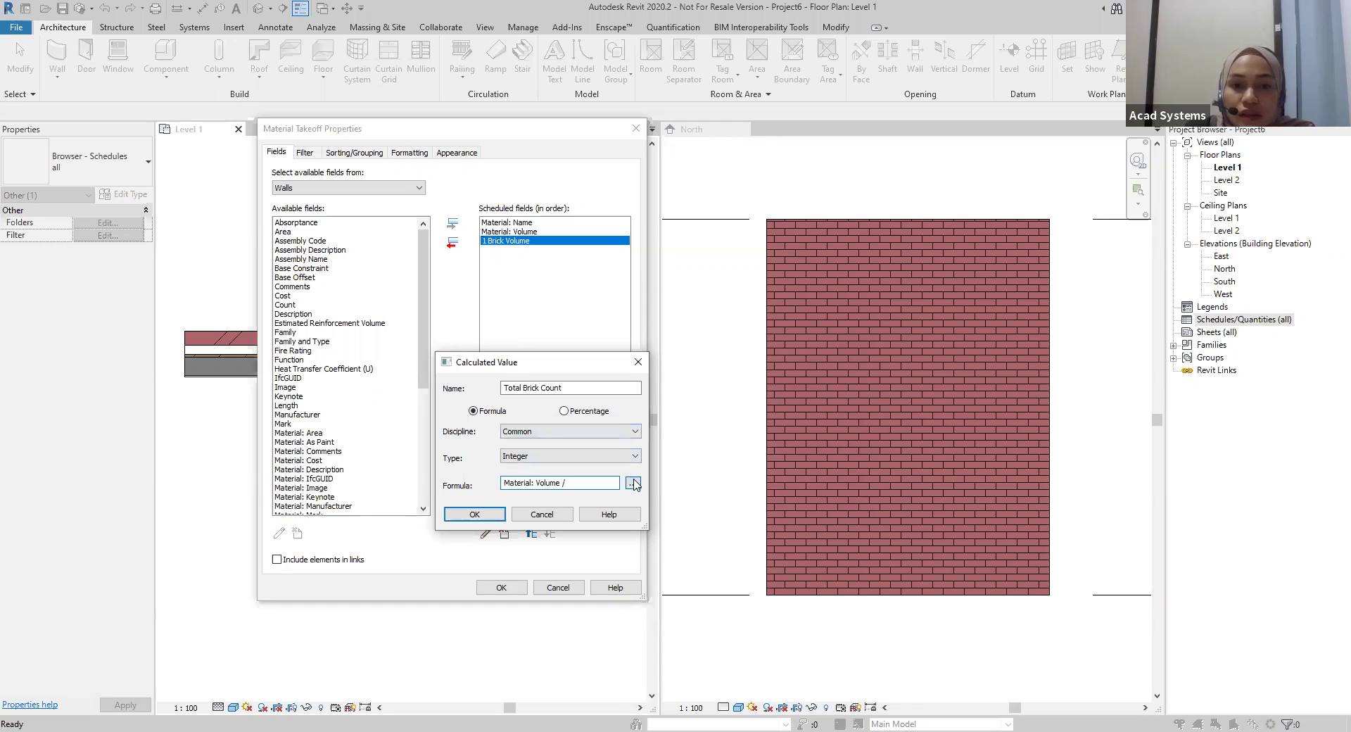
pyautogui.click(632, 483)
pyautogui.click(740, 375)
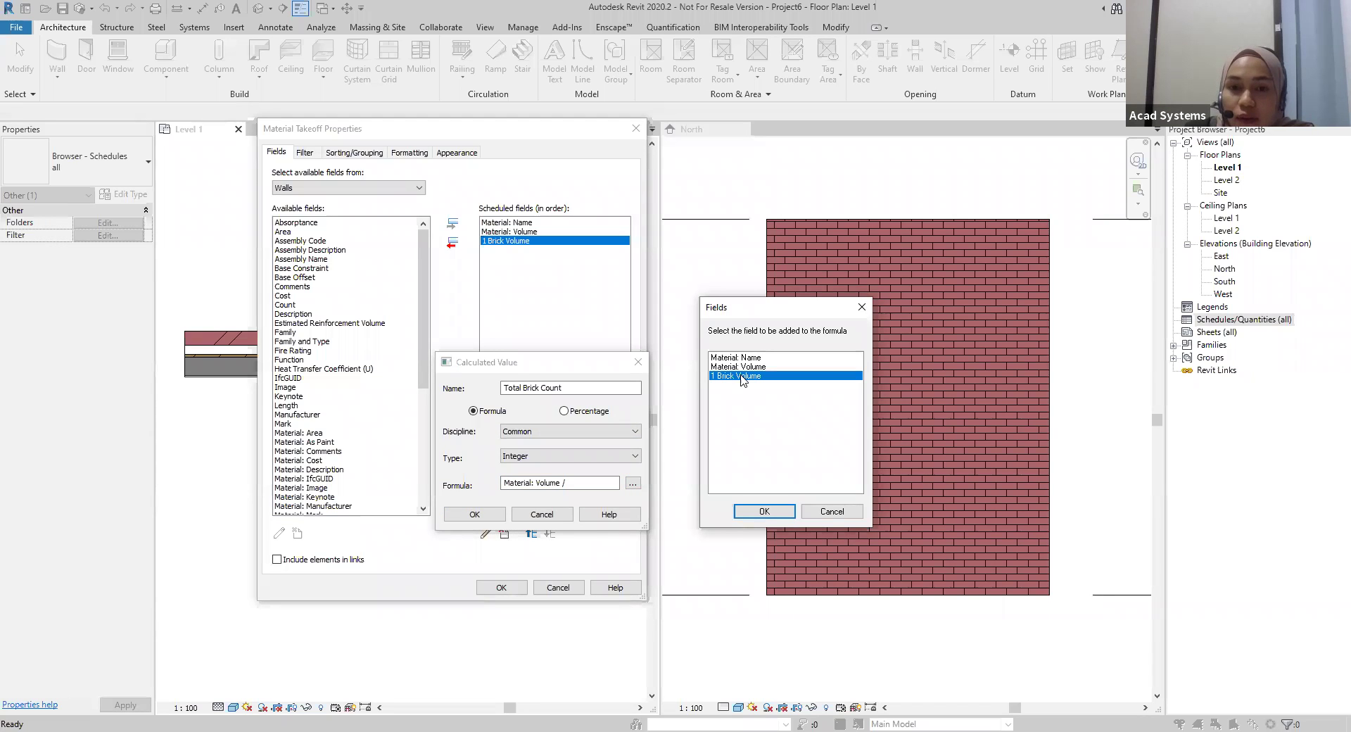
pyautogui.click(763, 512)
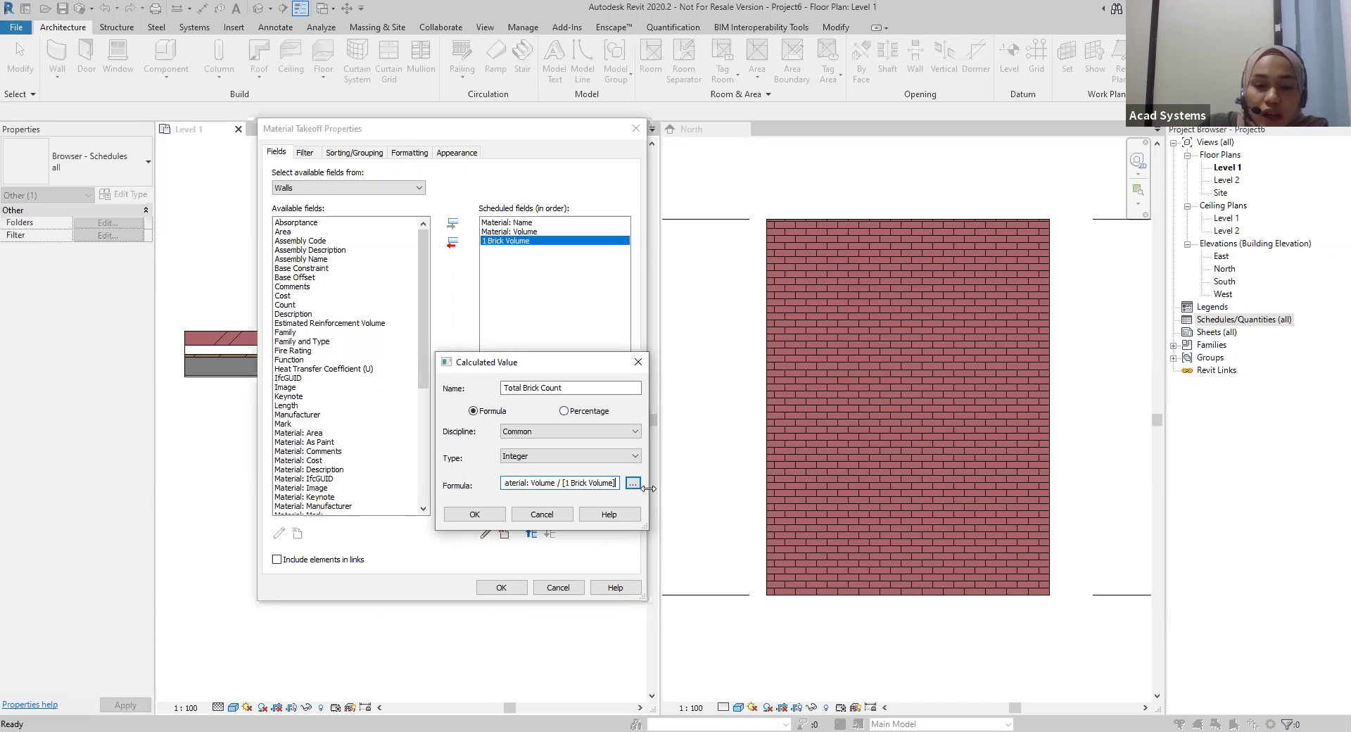
# Append / 1m^3 to the Total Brick Count formula and add the calculated value to the scheduled fields
pyautogui.write('/ 1')
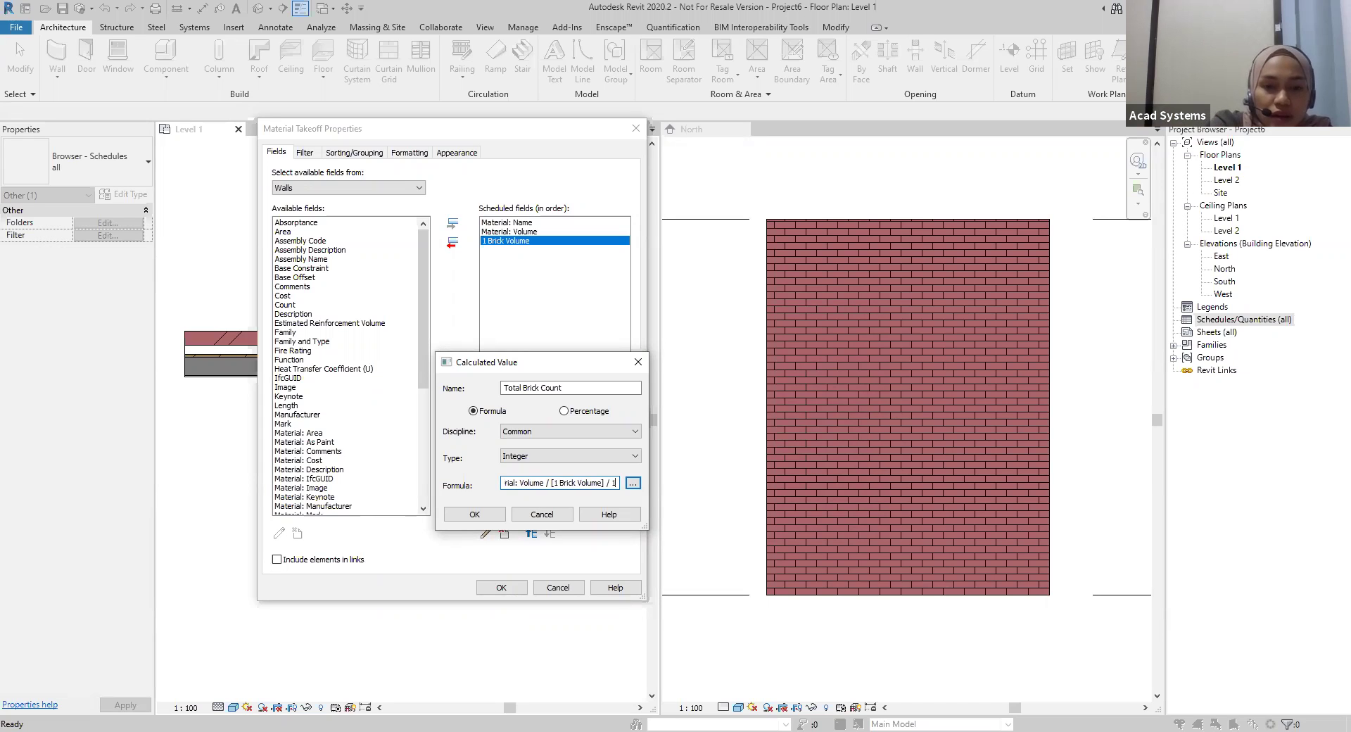
pyautogui.write('m')
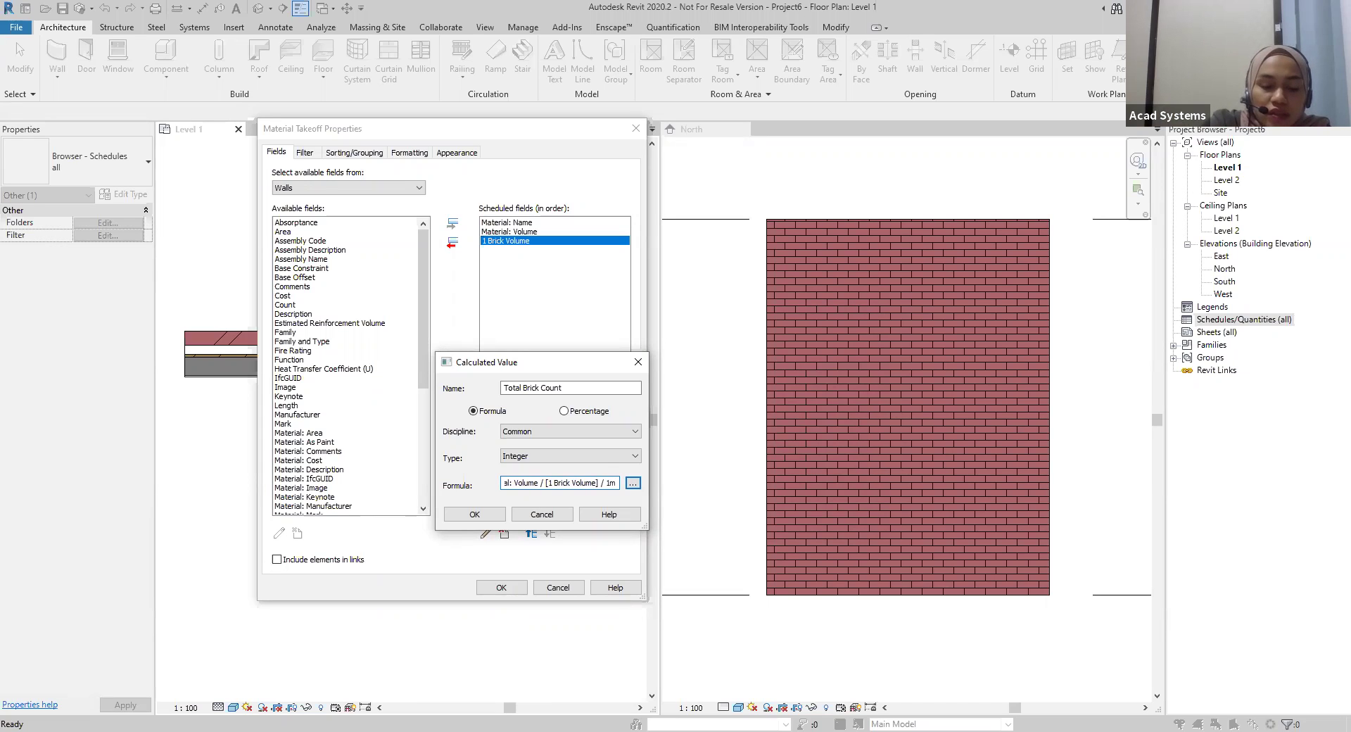
pyautogui.write('^')
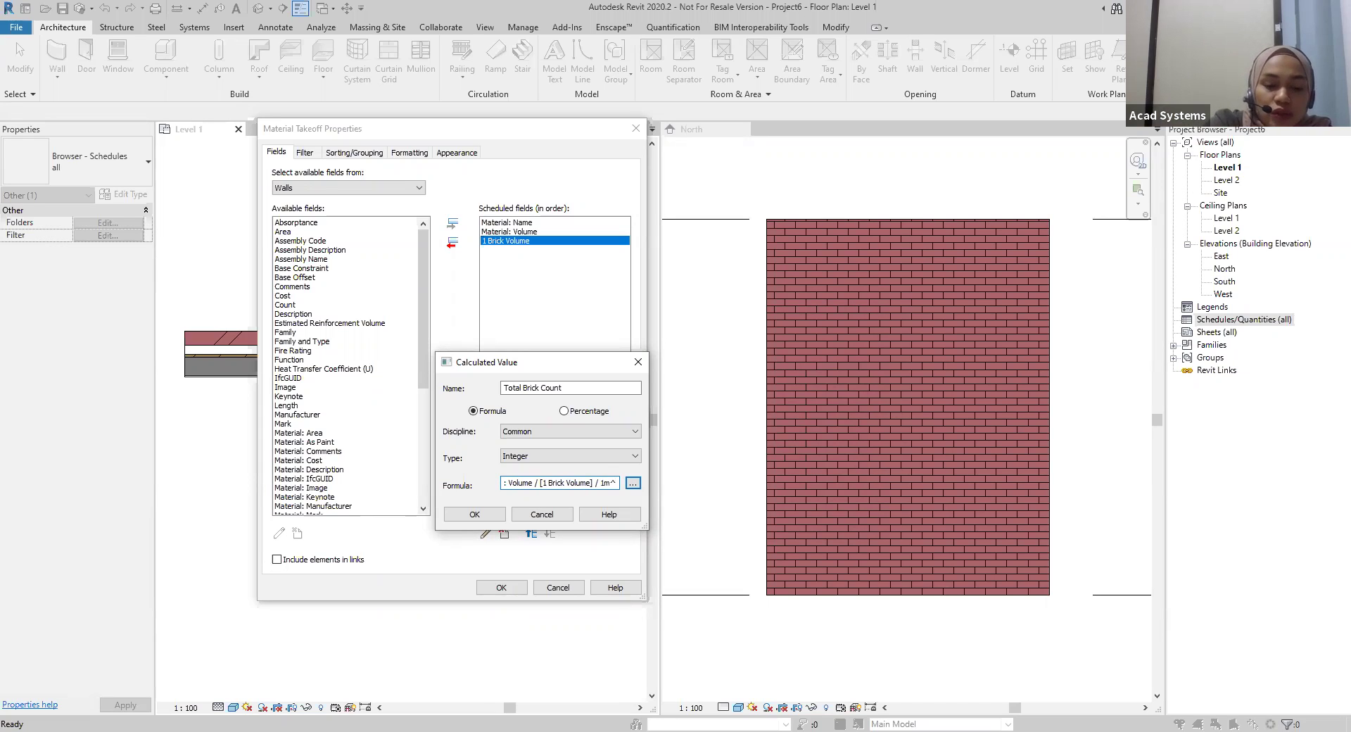
pyautogui.write('3')
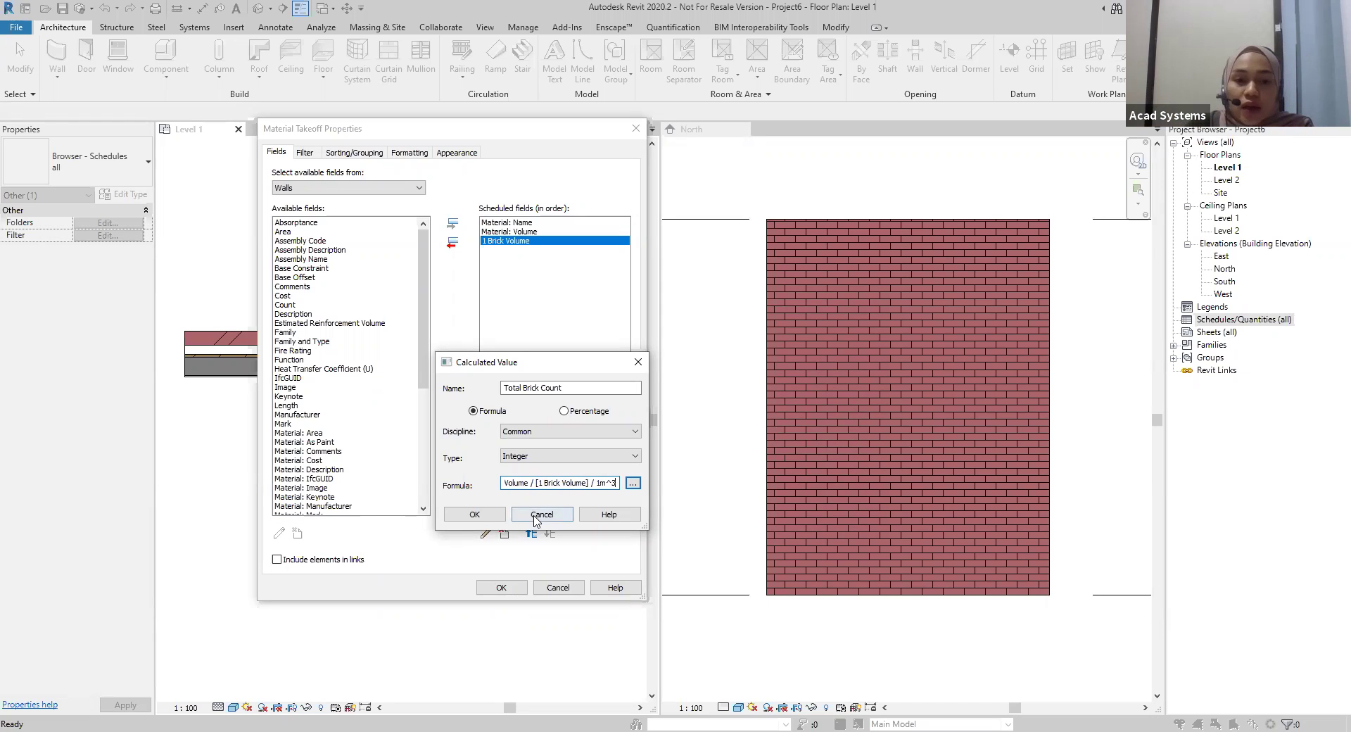
pyautogui.click(475, 514)
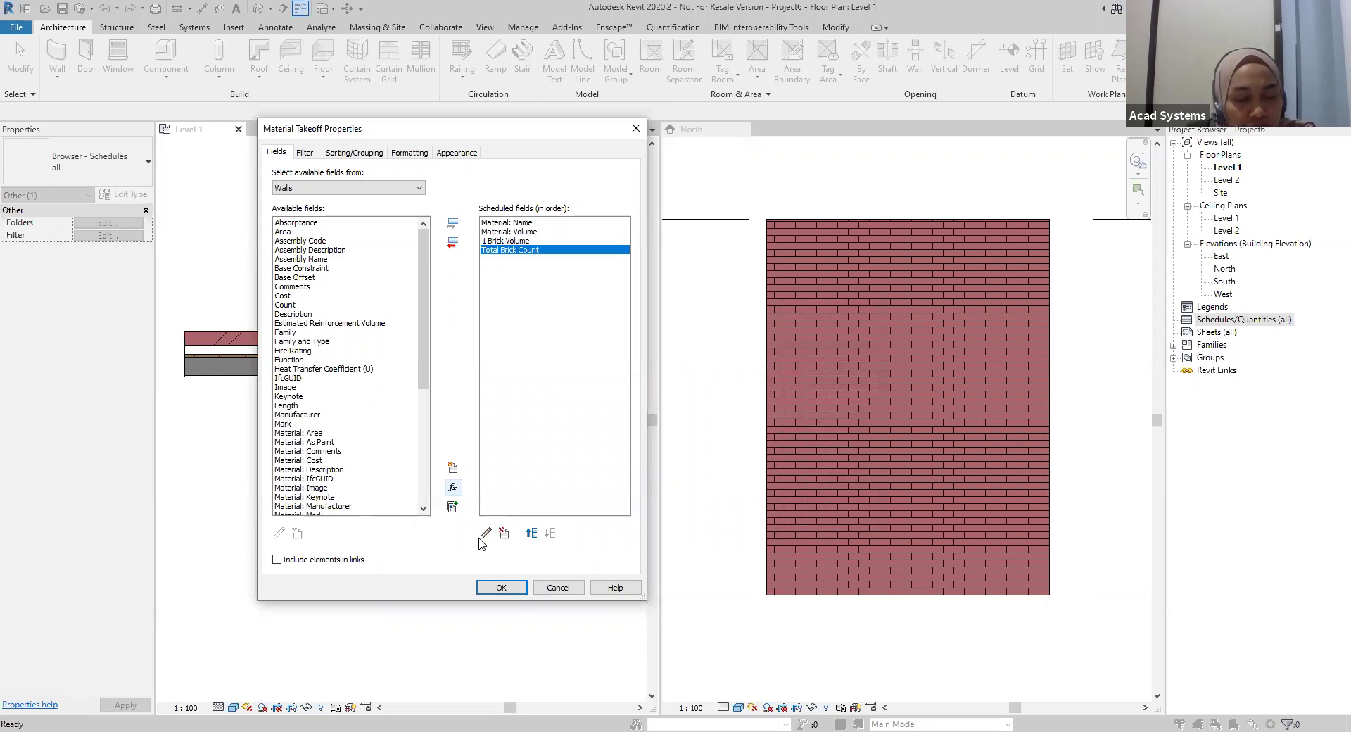
# Generate the wall material takeoff and compare it with the wall selected in the Level 1 floor plan
pyautogui.click(501, 588)
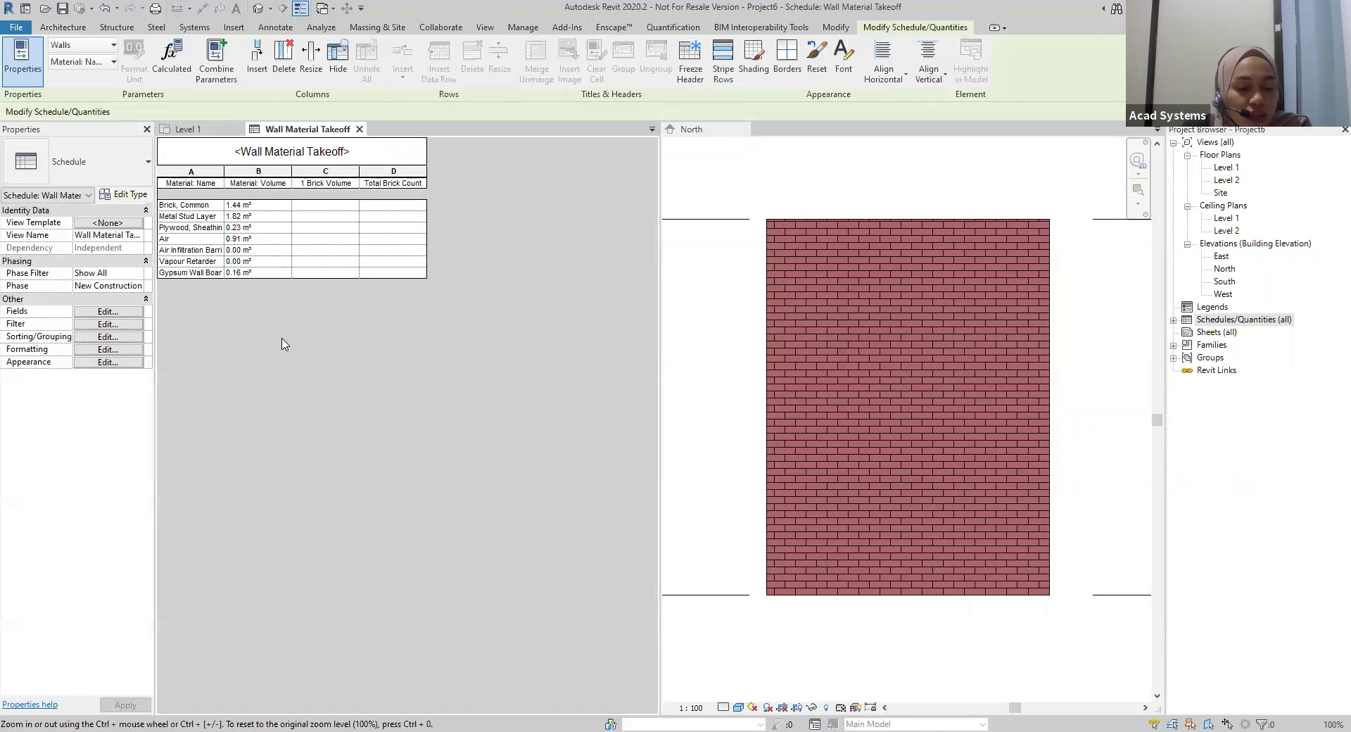
pyautogui.keyDown('ctrl'); pyautogui.scroll(5, 264, 293); pyautogui.keyUp('ctrl')
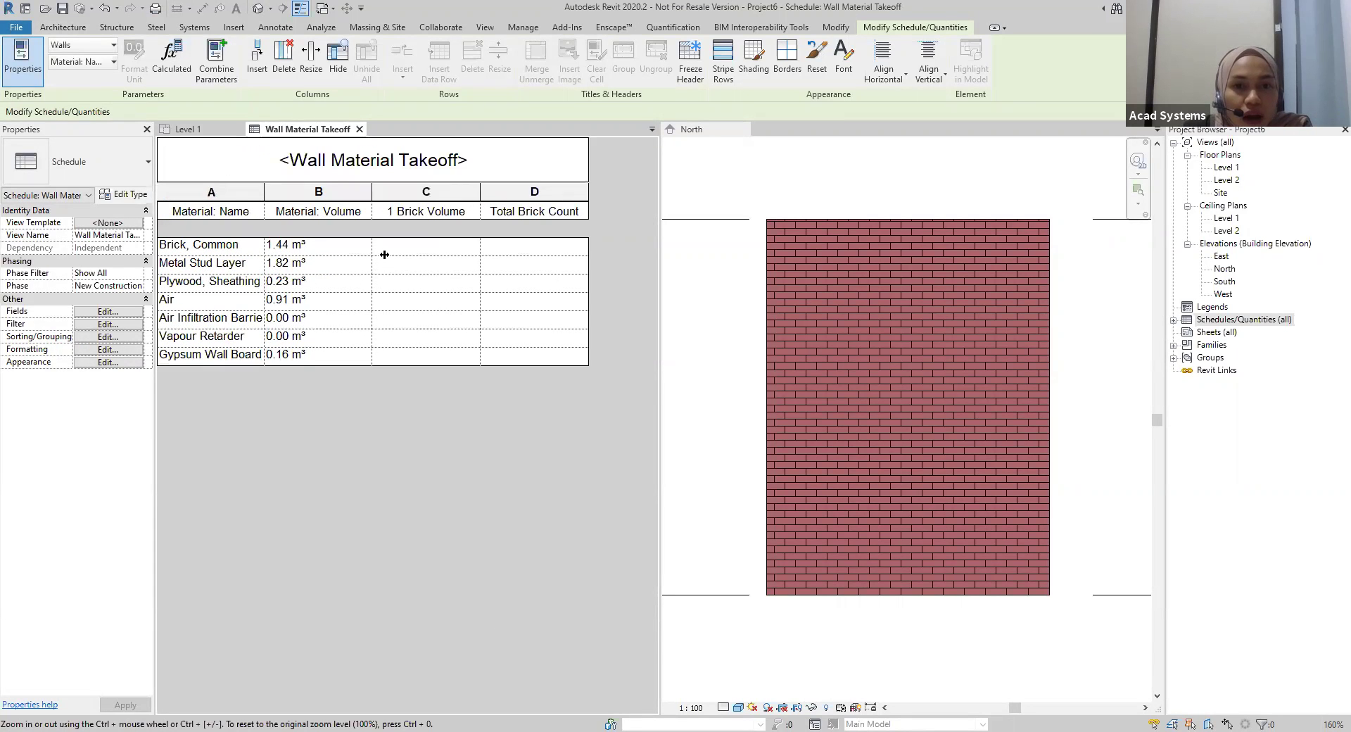
pyautogui.keyDown('ctrl'); pyautogui.scroll(1, 383, 253); pyautogui.keyUp('ctrl')
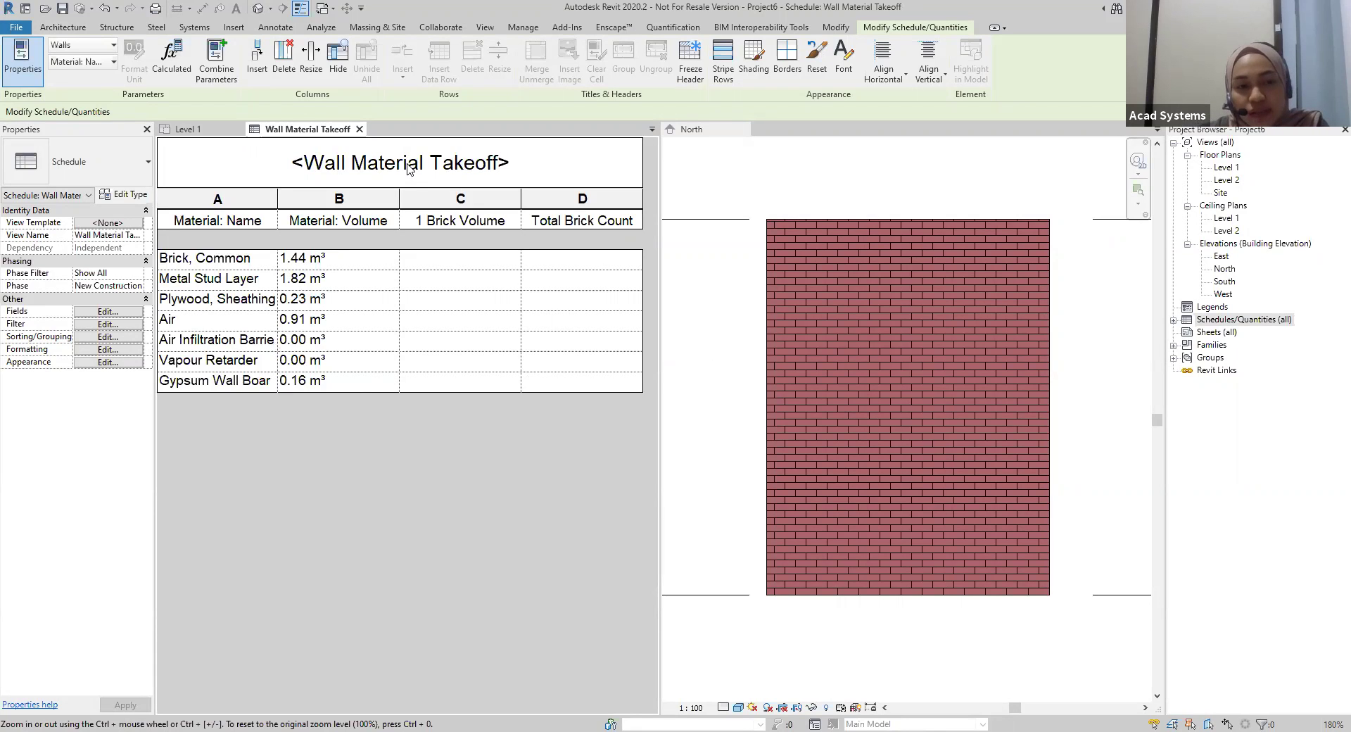
pyautogui.click(187, 129)
pyautogui.click(339, 349)
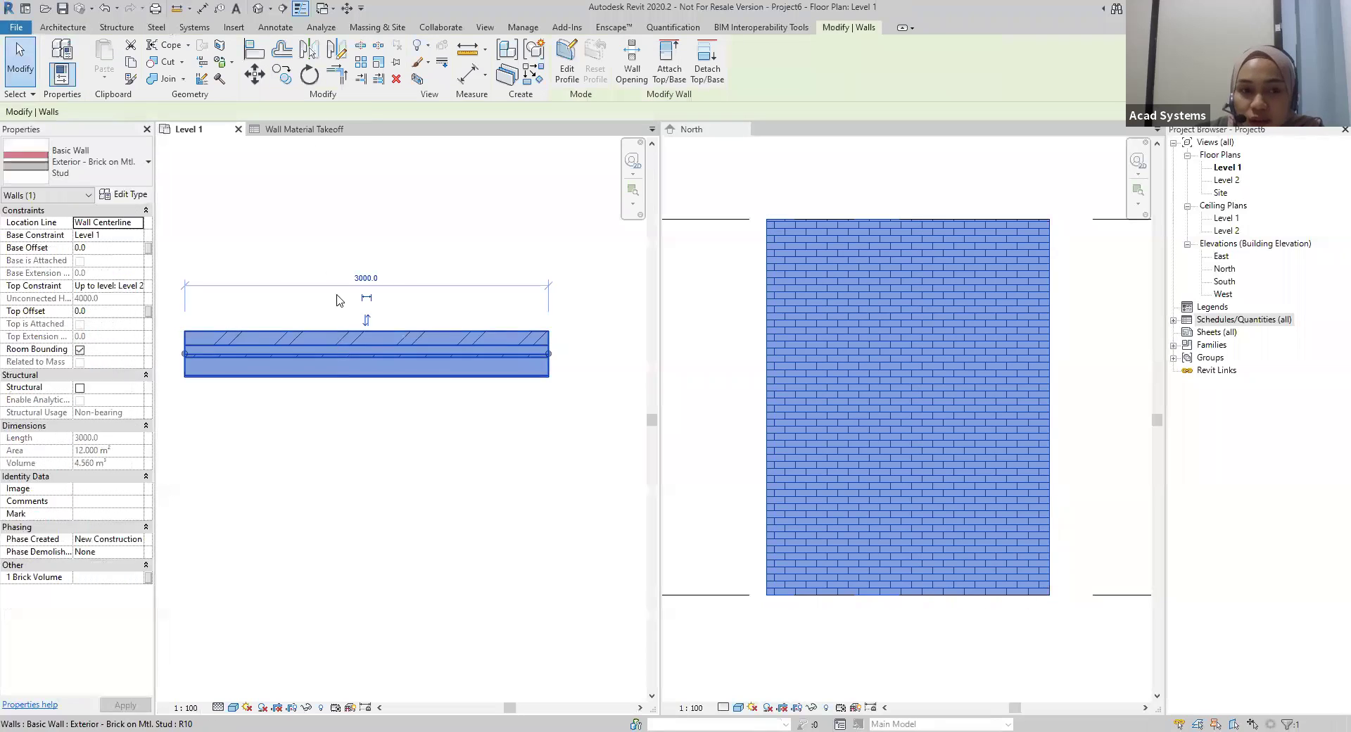
pyautogui.click(314, 129)
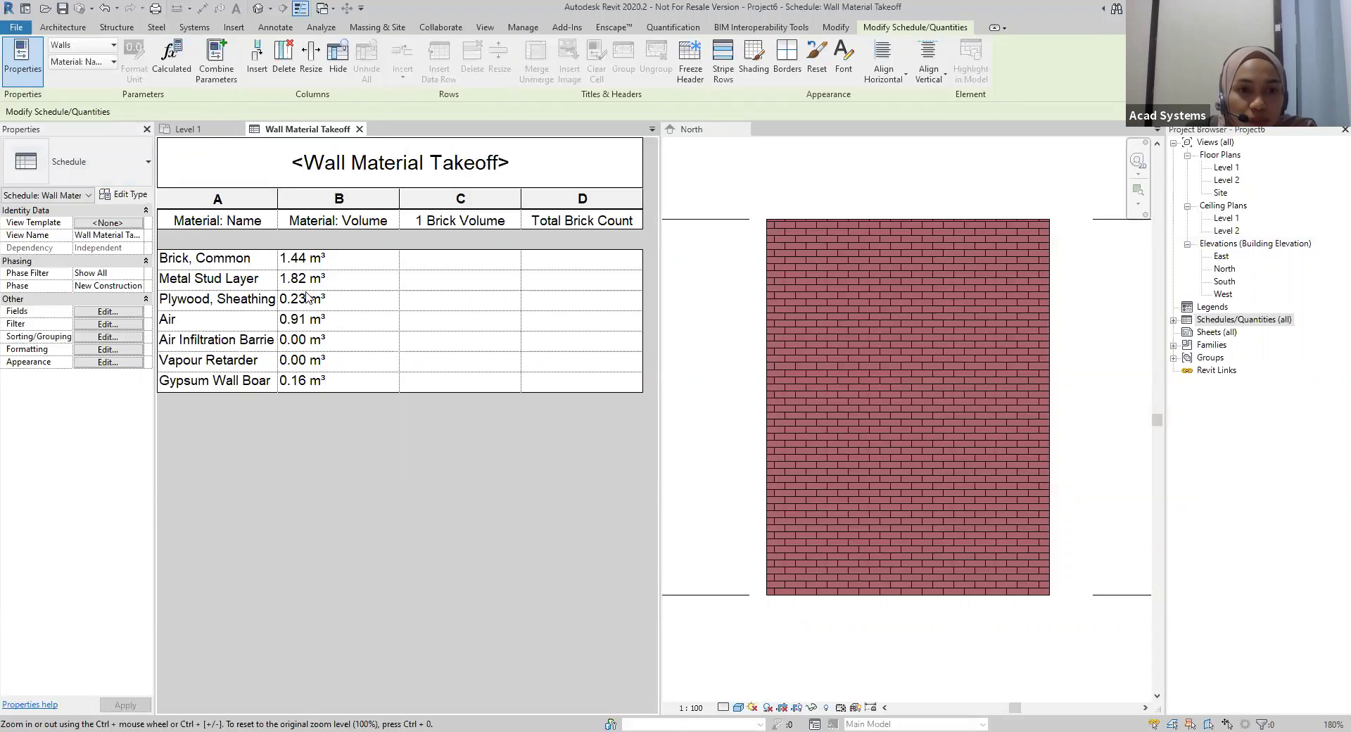
# Filter the Wall Material Takeoff to rows whose Material: Name contains Brick
pyautogui.click(223, 264)
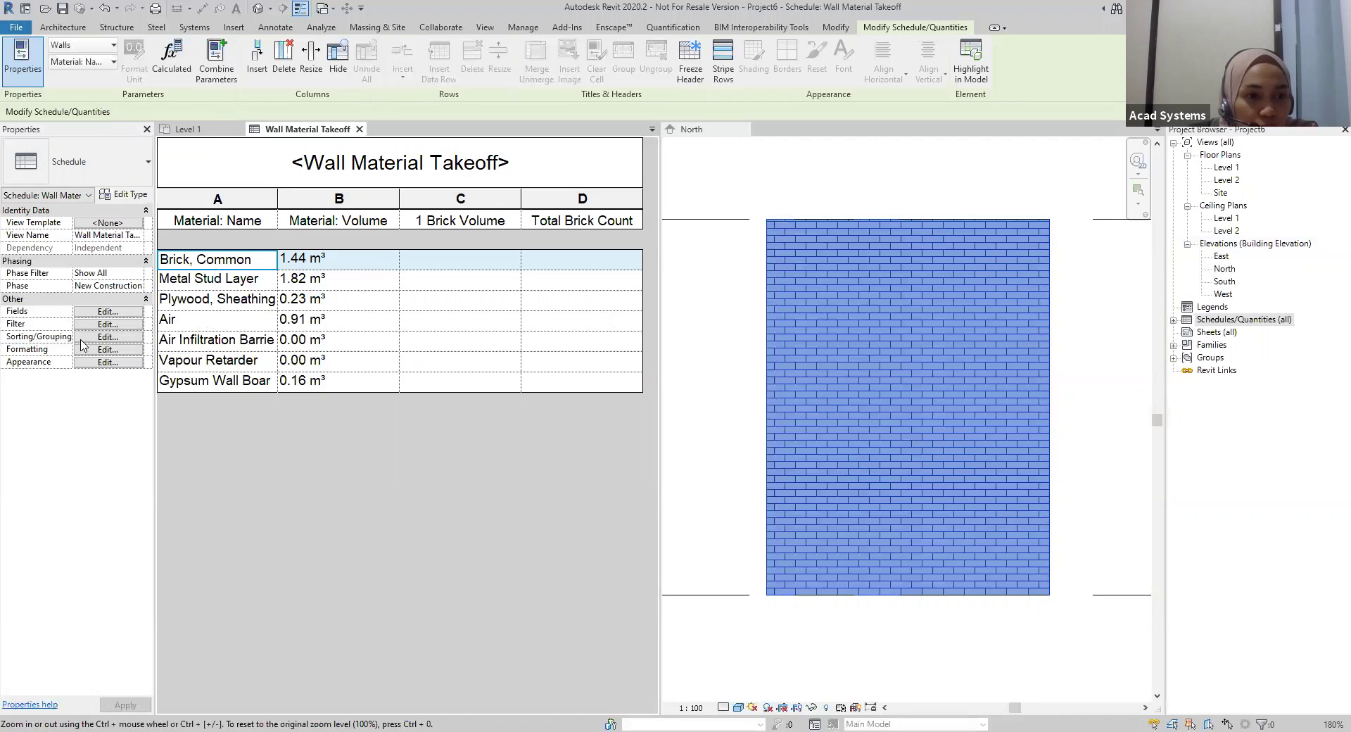
pyautogui.click(105, 324)
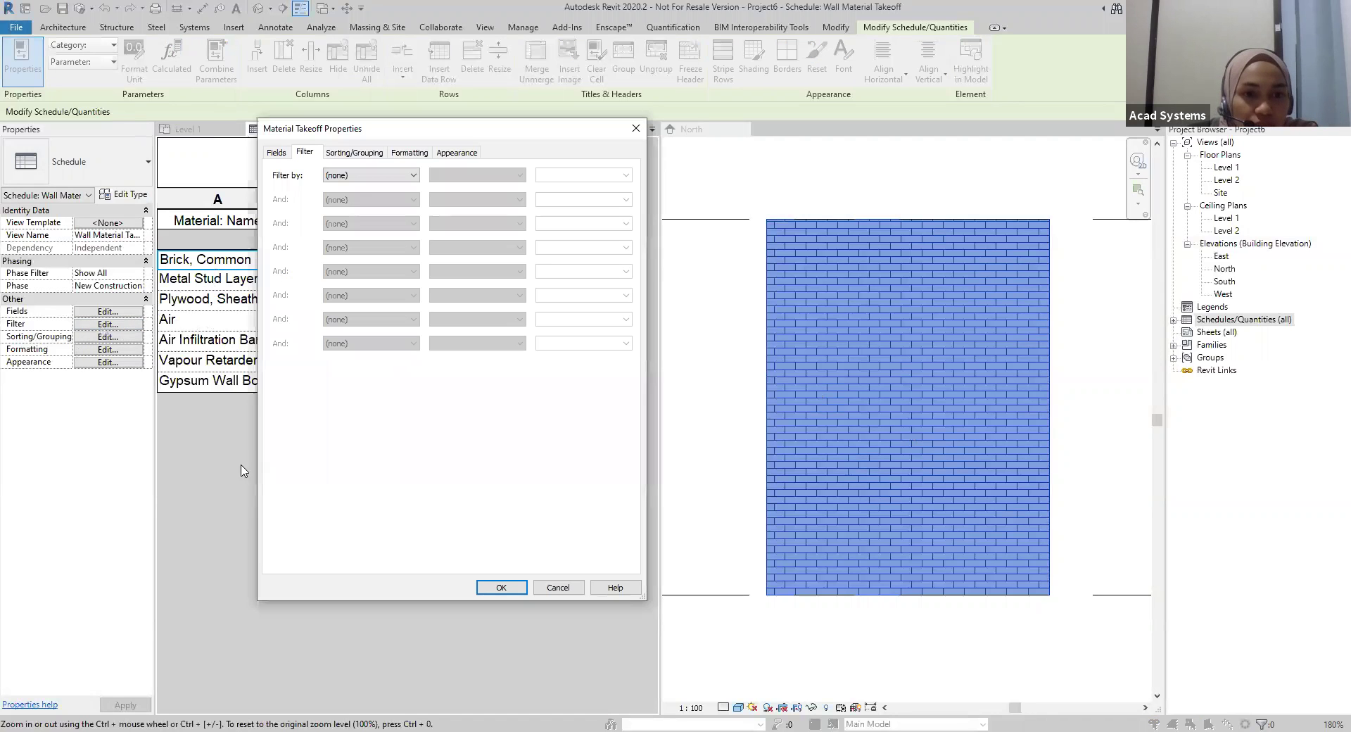
pyautogui.moveTo(395, 135); pyautogui.dragTo(487, 198)
pyautogui.click(492, 239)
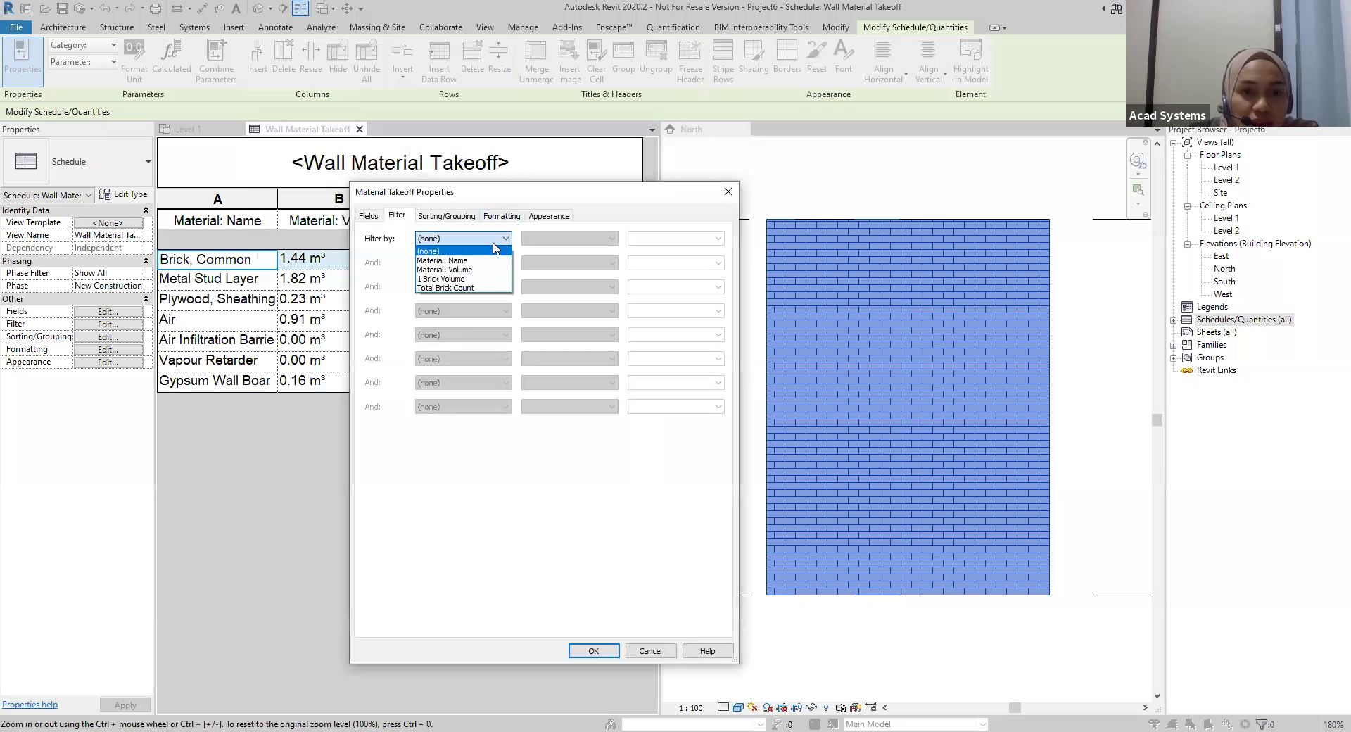
pyautogui.click(481, 260)
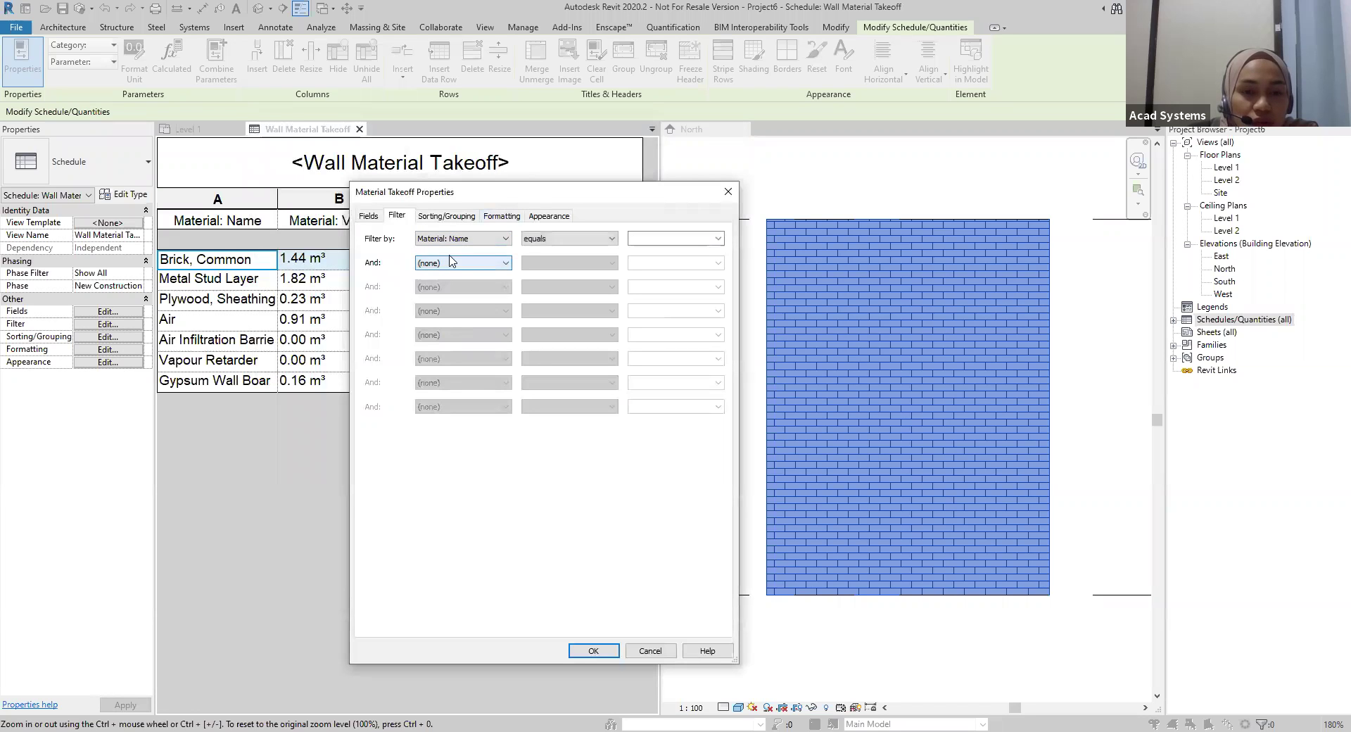
pyautogui.click(557, 243)
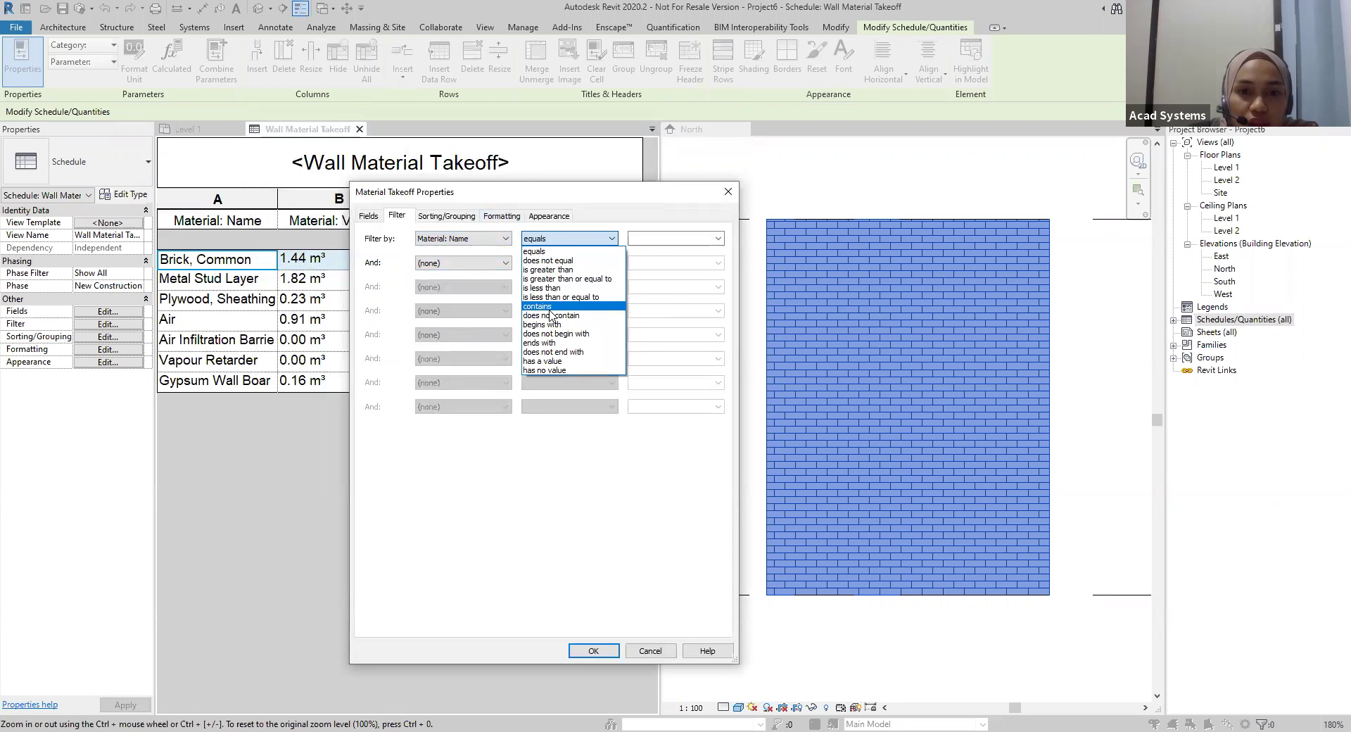
pyautogui.click(556, 307)
pyautogui.click(654, 238)
pyautogui.write('Brick')
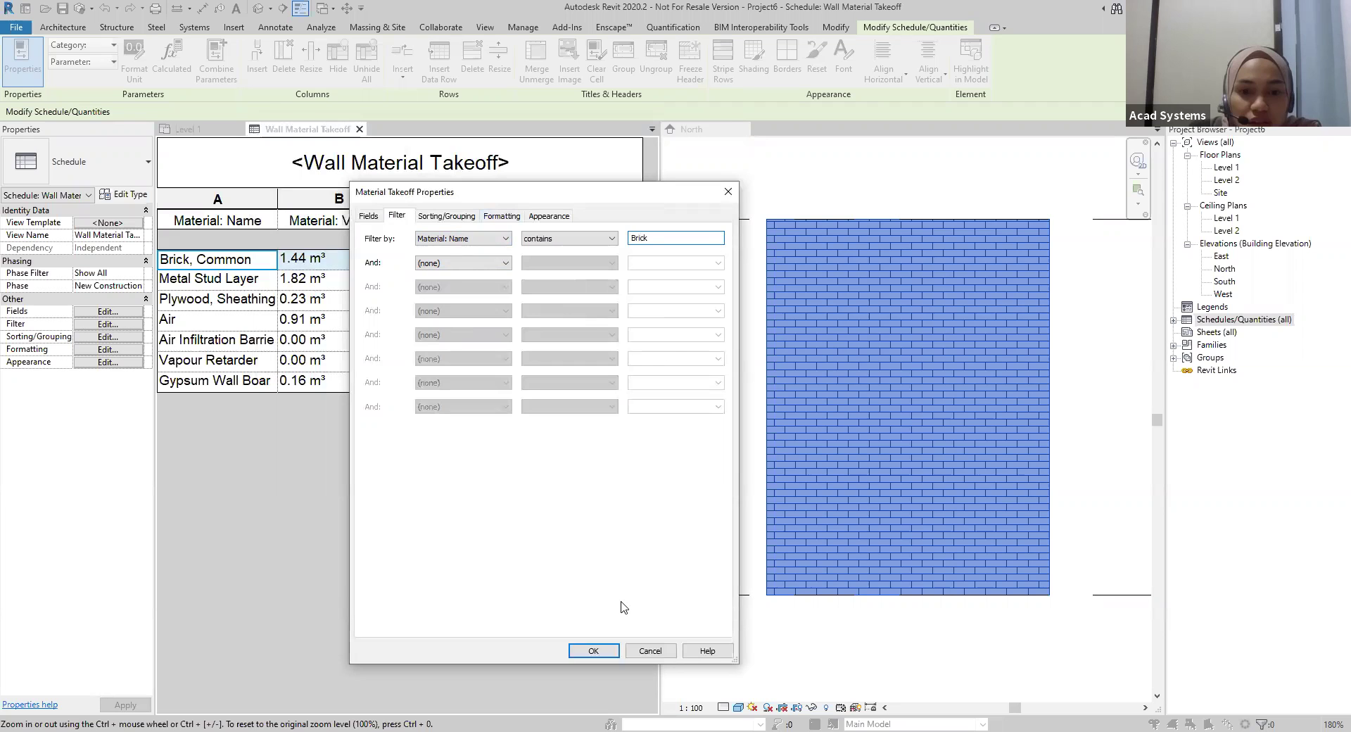
pyautogui.click(595, 650)
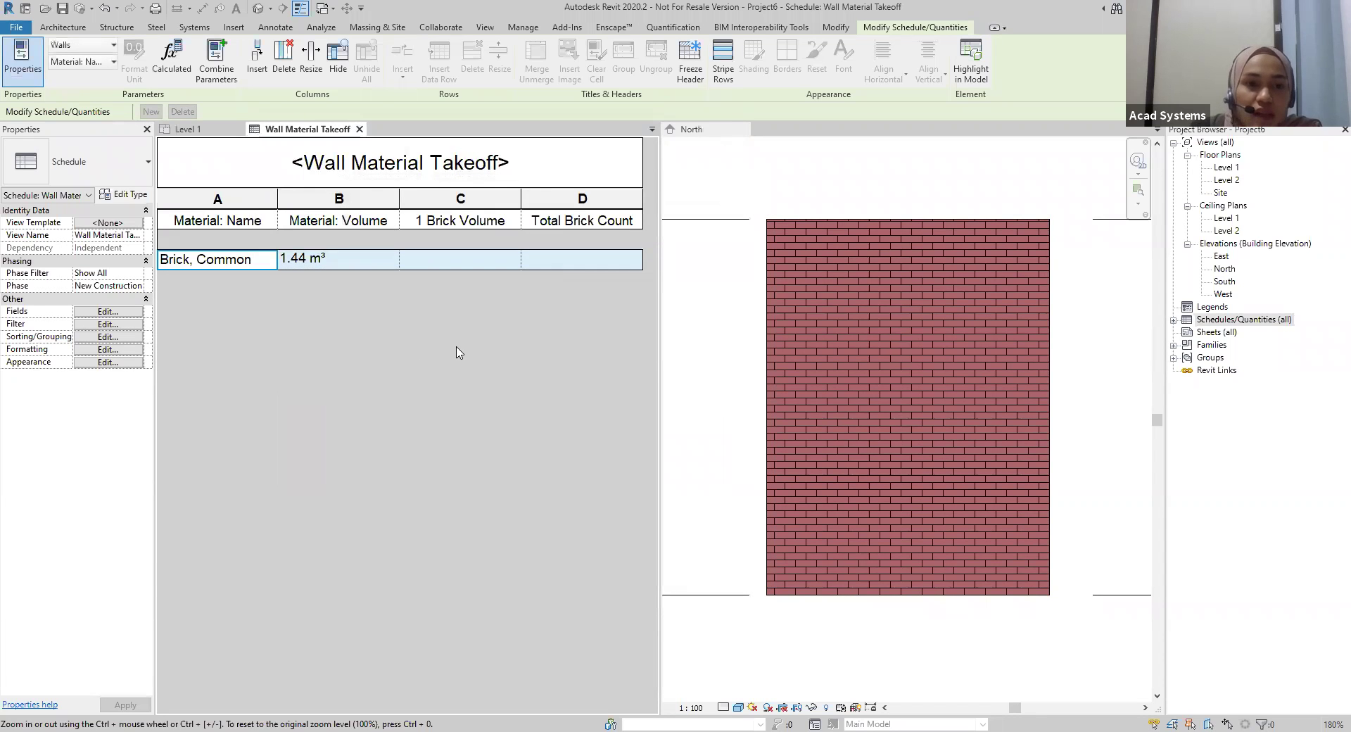
# Move the Level 1 floor plan into the view group of the North elevation, beside the takeoff schedule
pyautogui.click(728, 405)
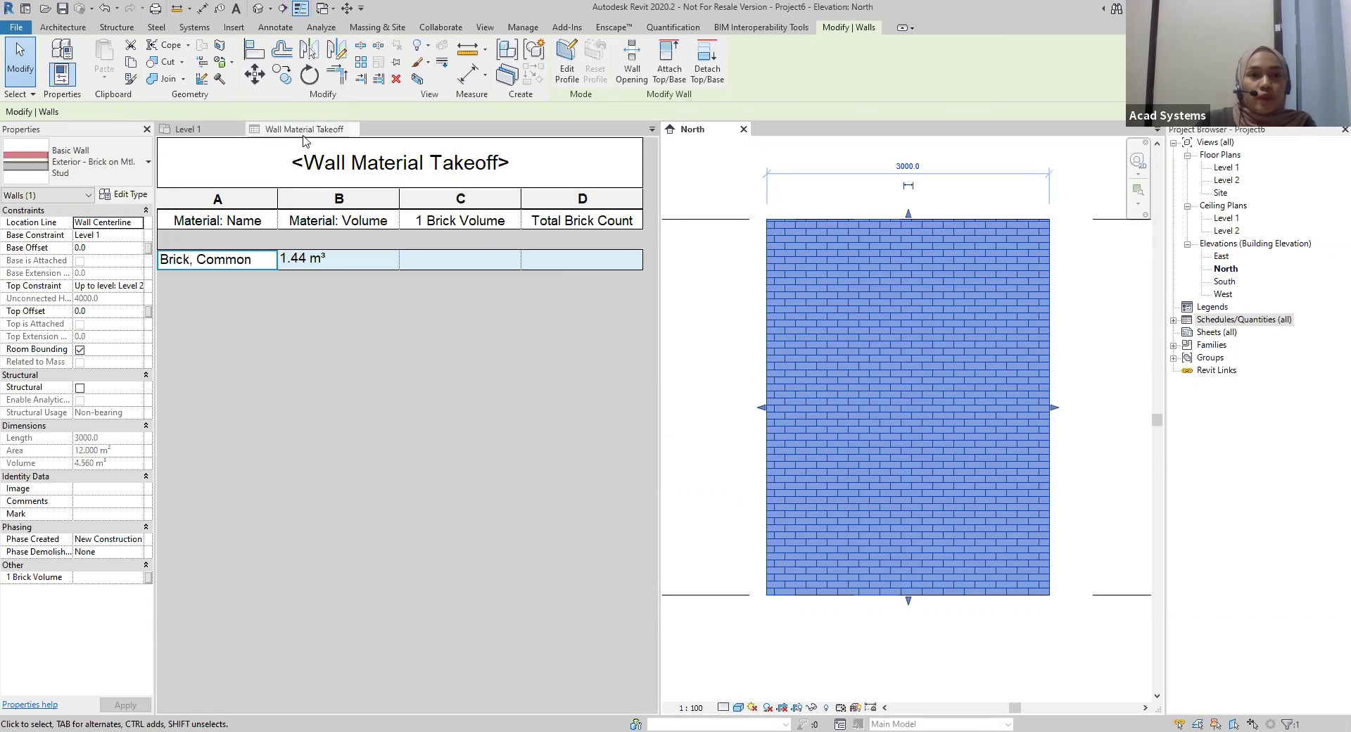
pyautogui.click(187, 128)
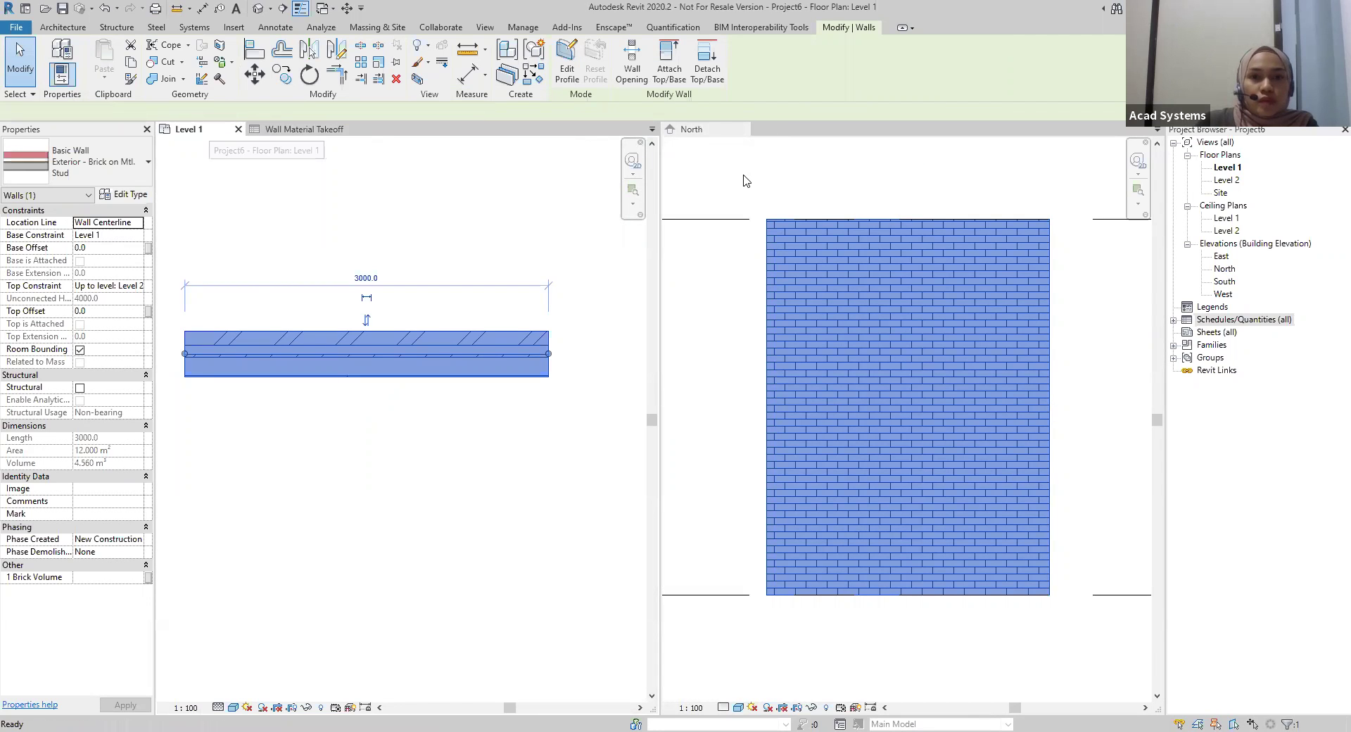
pyautogui.moveTo(745, 181); pyautogui.dragTo(740, 227)
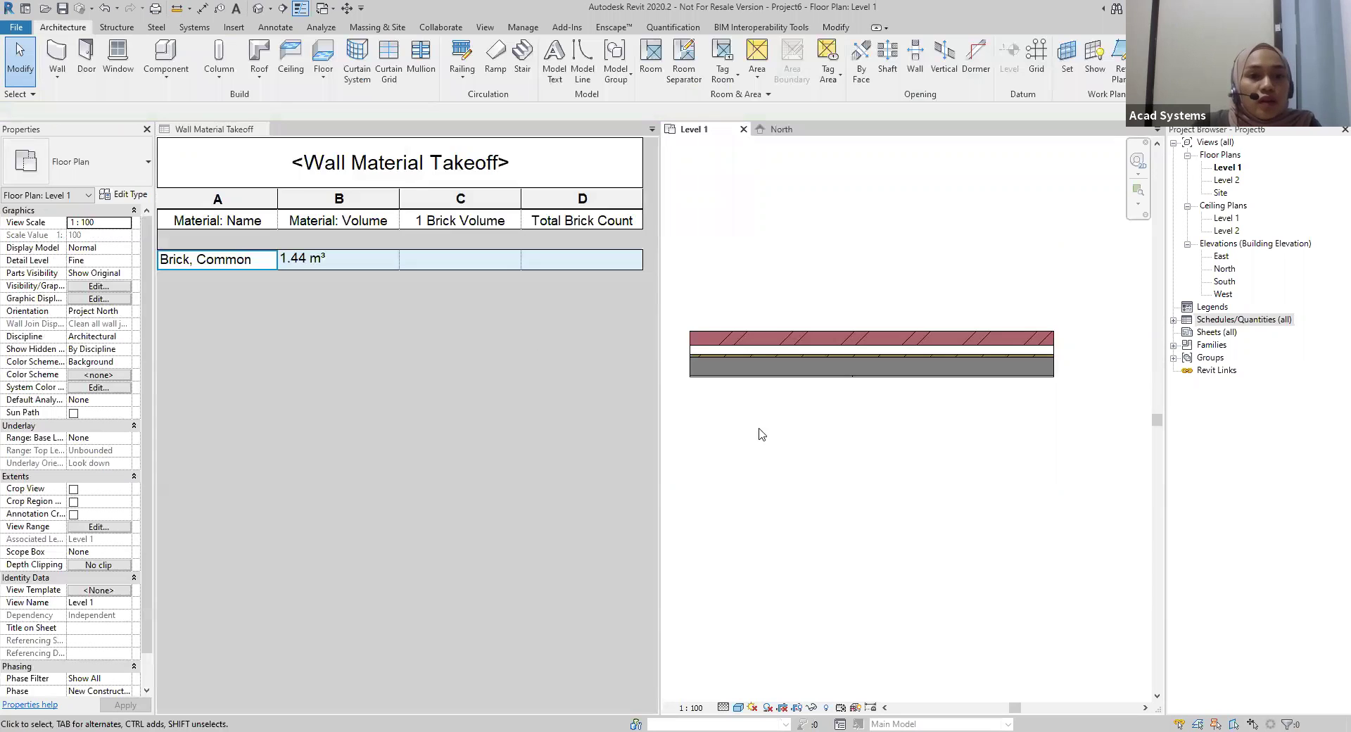
# Examine the wall and its layers in the Level 1 floor plan against the filtered brick row of the takeoff
pyautogui.click(789, 369)
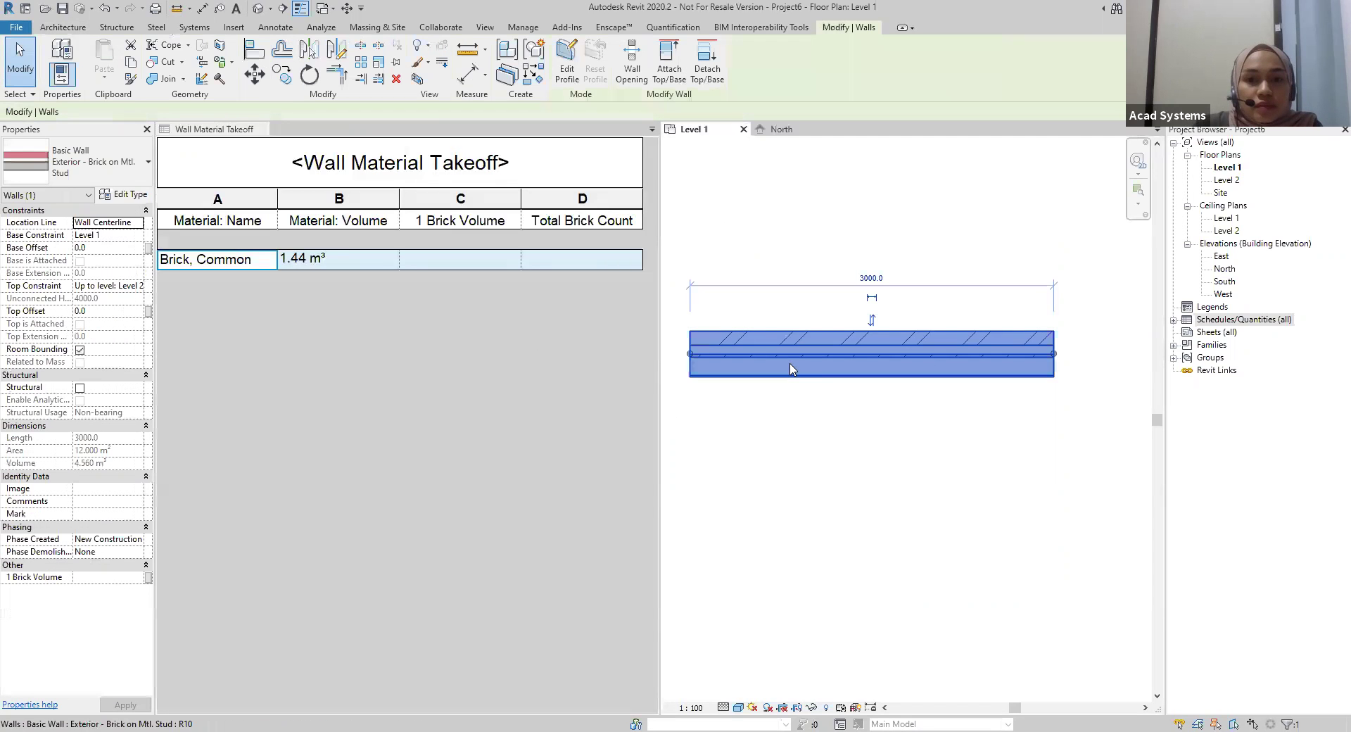
pyautogui.click(860, 427)
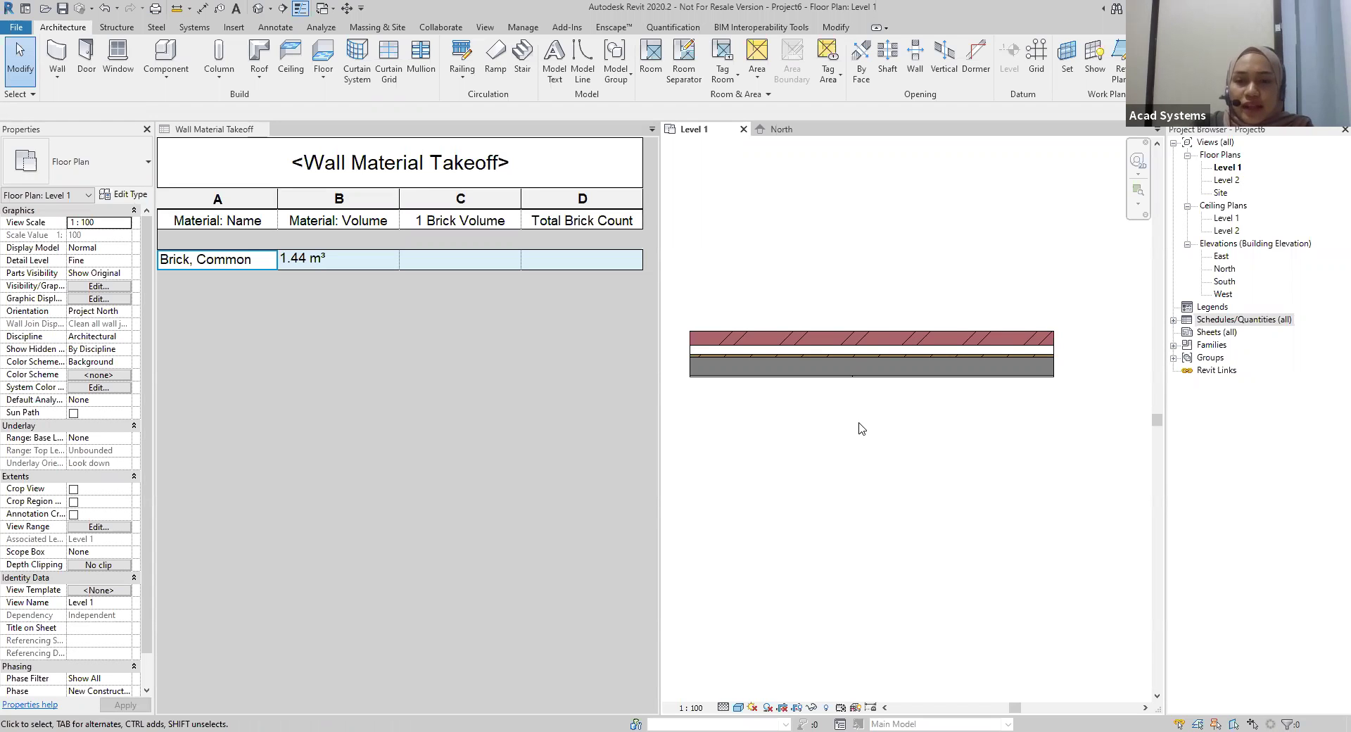
pyautogui.click(864, 373)
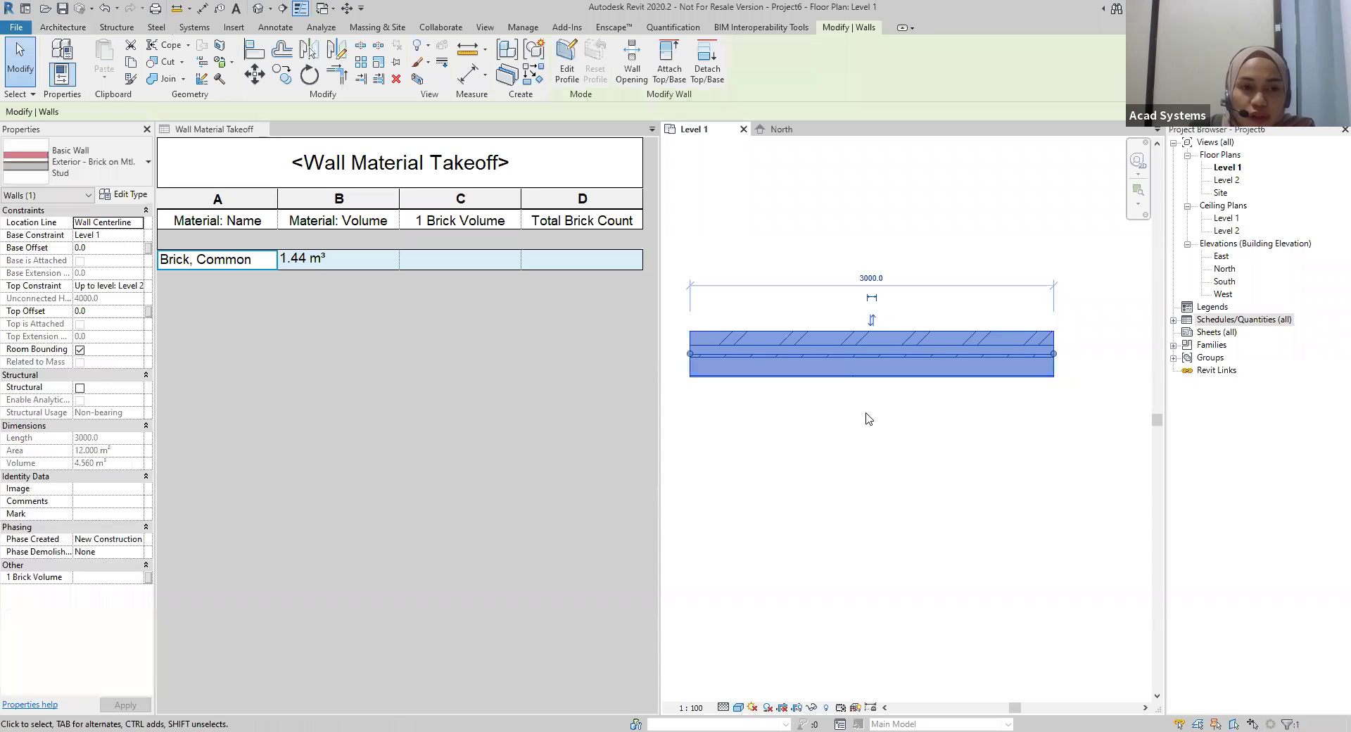
pyautogui.click(866, 419)
pyautogui.click(856, 379)
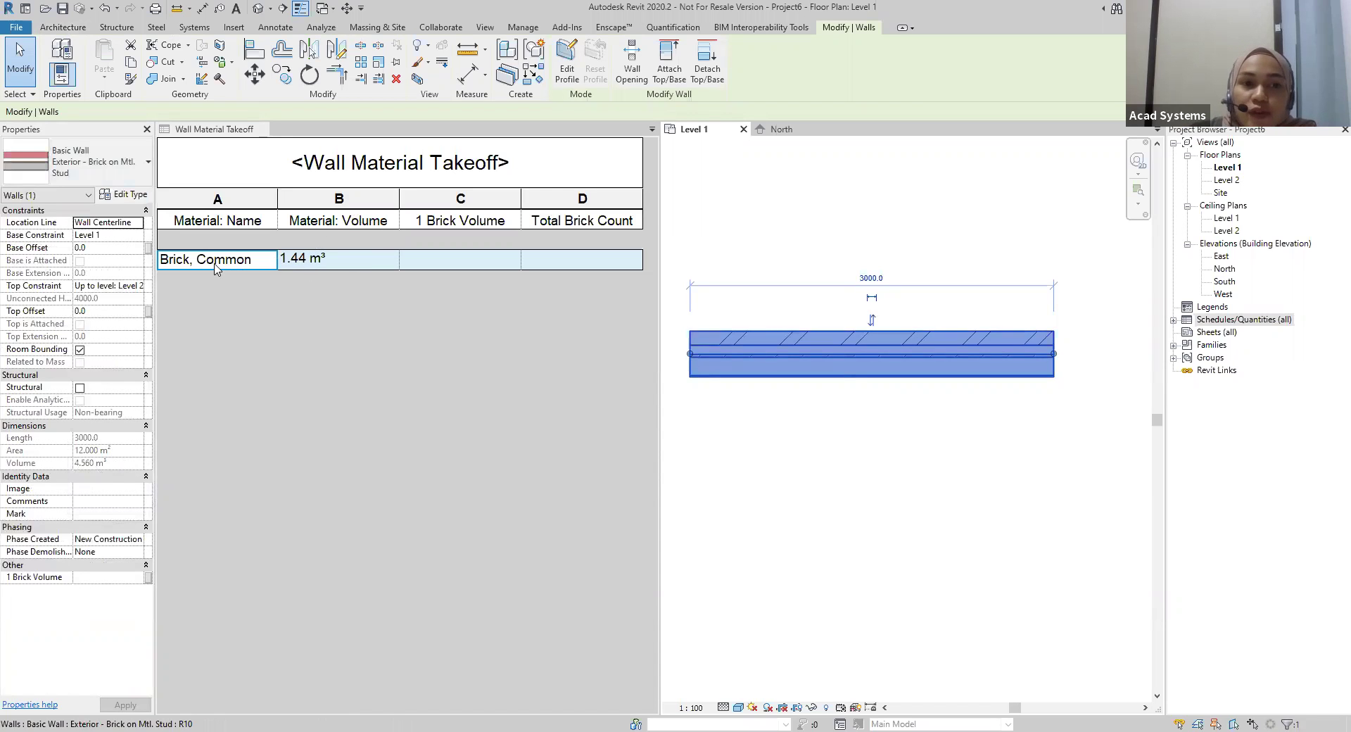
pyautogui.click(738, 325)
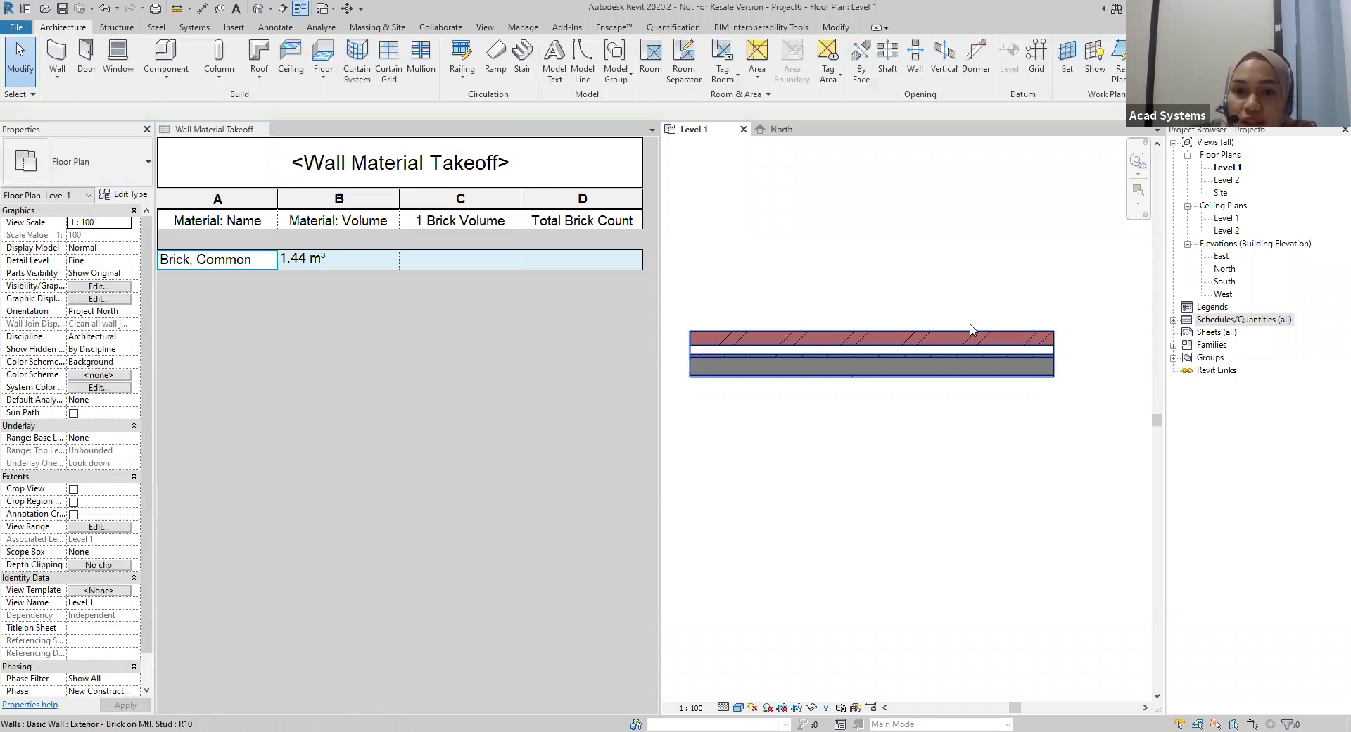
pyautogui.click(813, 330)
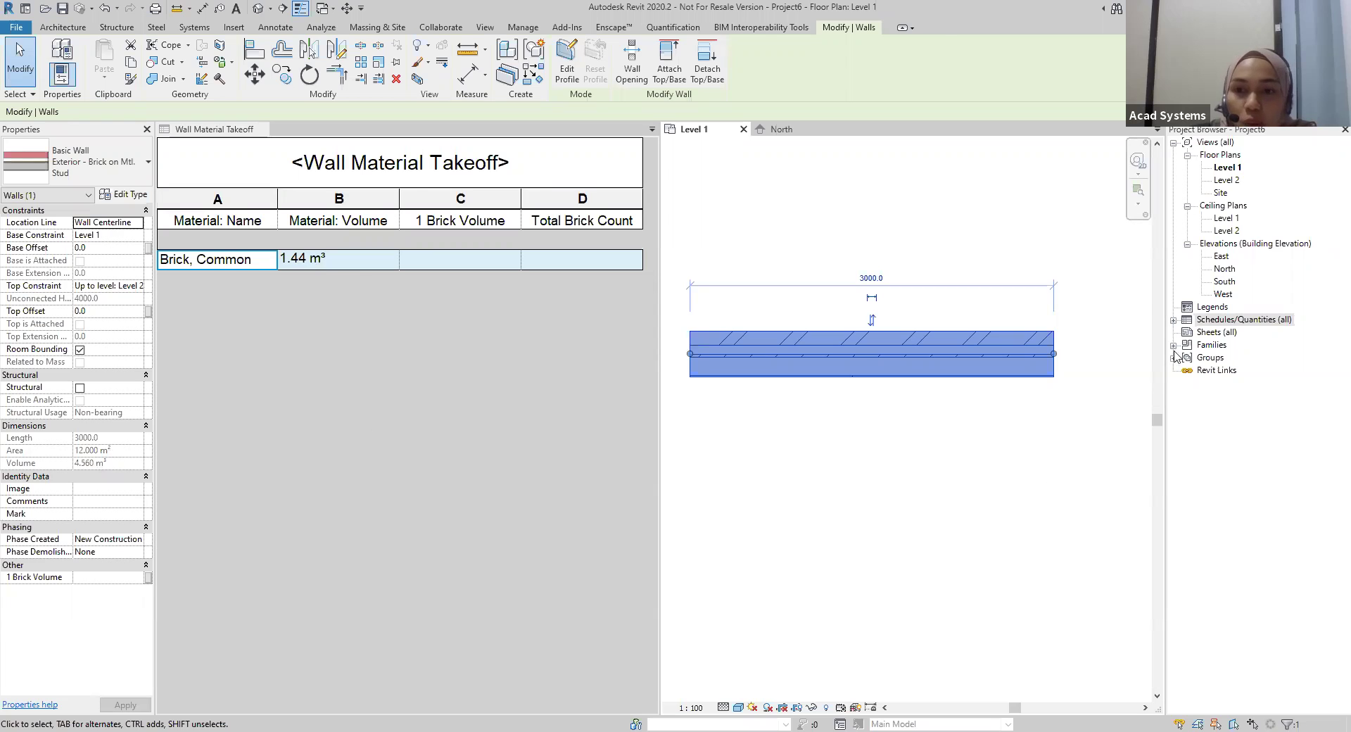
pyautogui.click(791, 442)
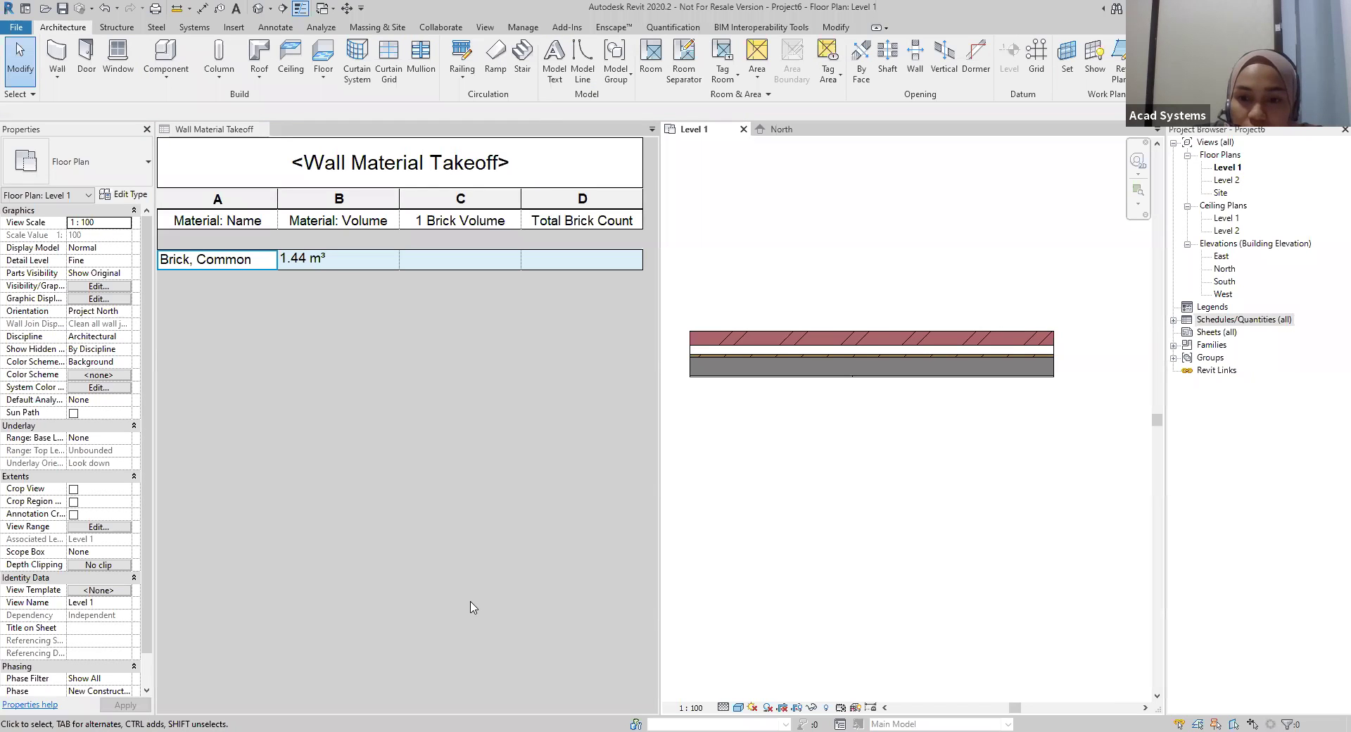
# Switch to the PowerPoint presentation and copy the value 0.002025 from the Volume of 1 Brick slide
pyautogui.hotkey('alt', 'Tab')
pyautogui.click(30, 217)
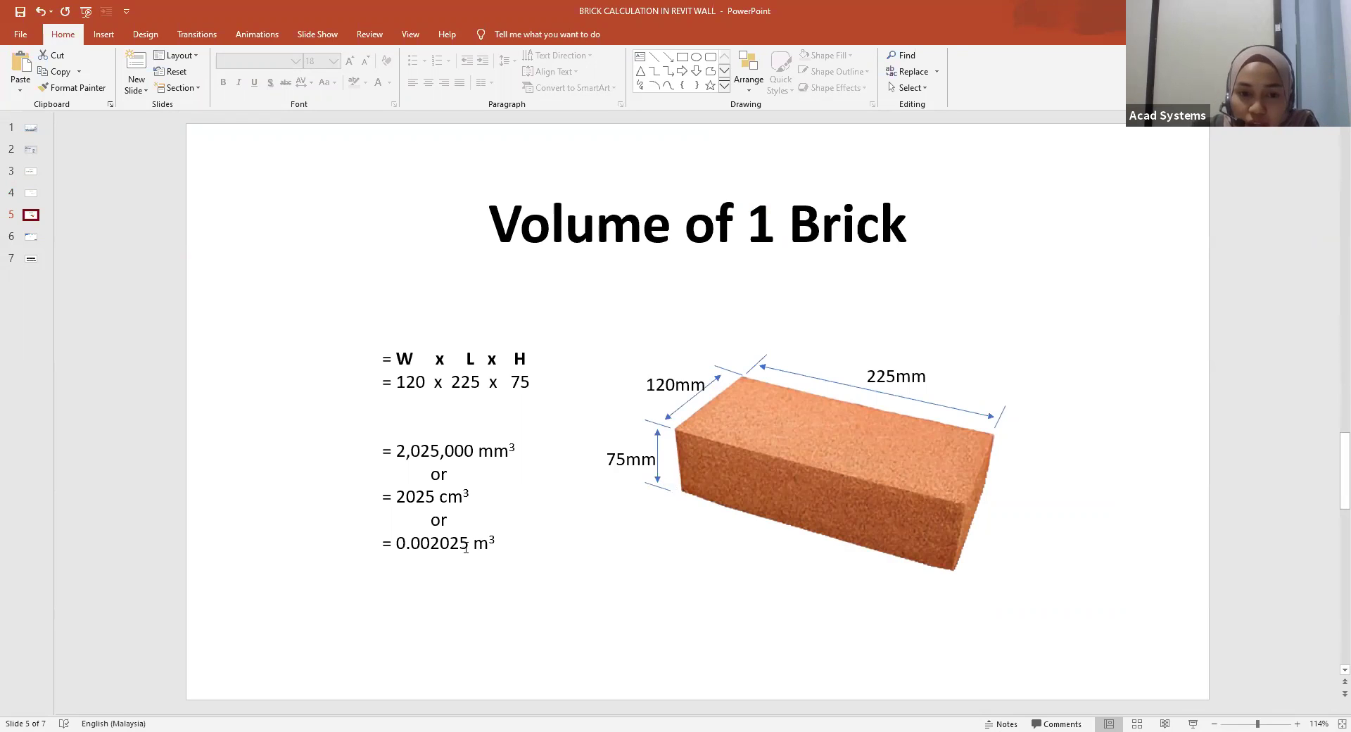
pyautogui.moveTo(467, 545); pyautogui.dragTo(400, 543)
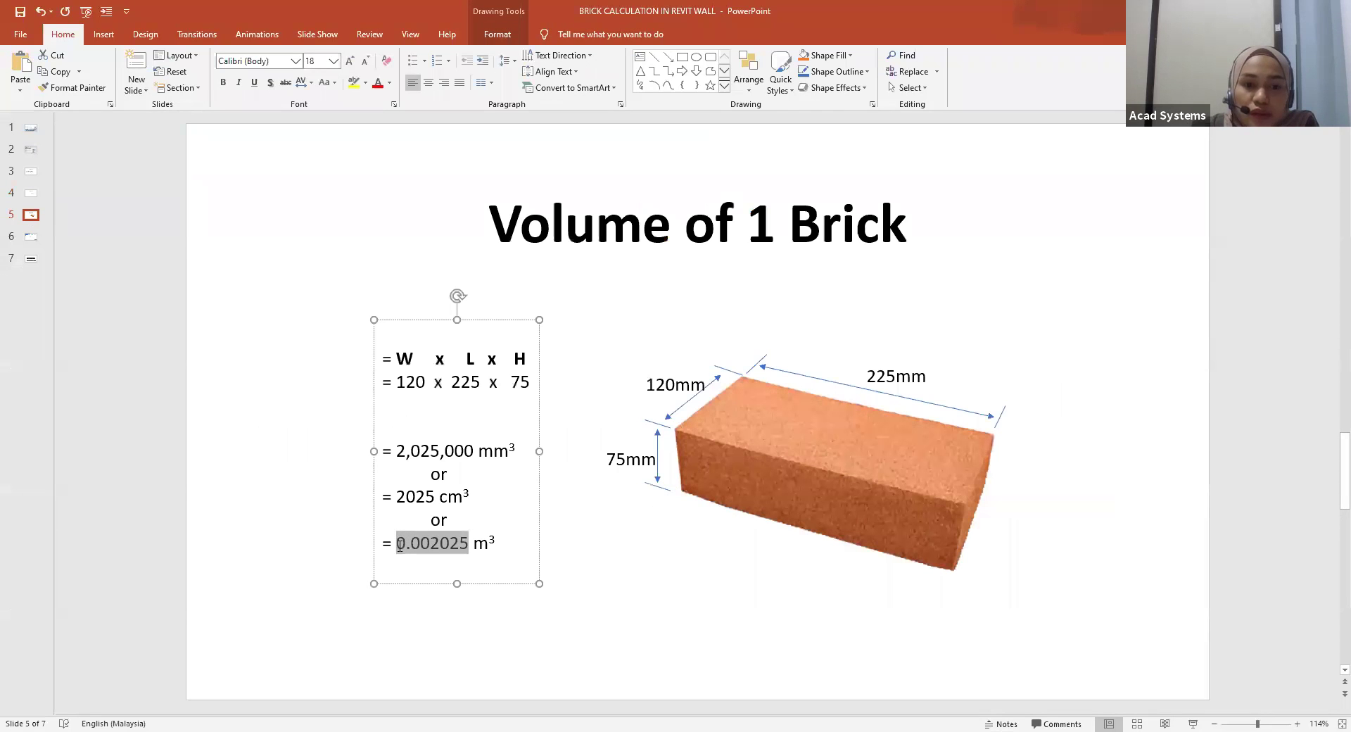
pyautogui.rightClick(401, 548)
pyautogui.click(637, 576)
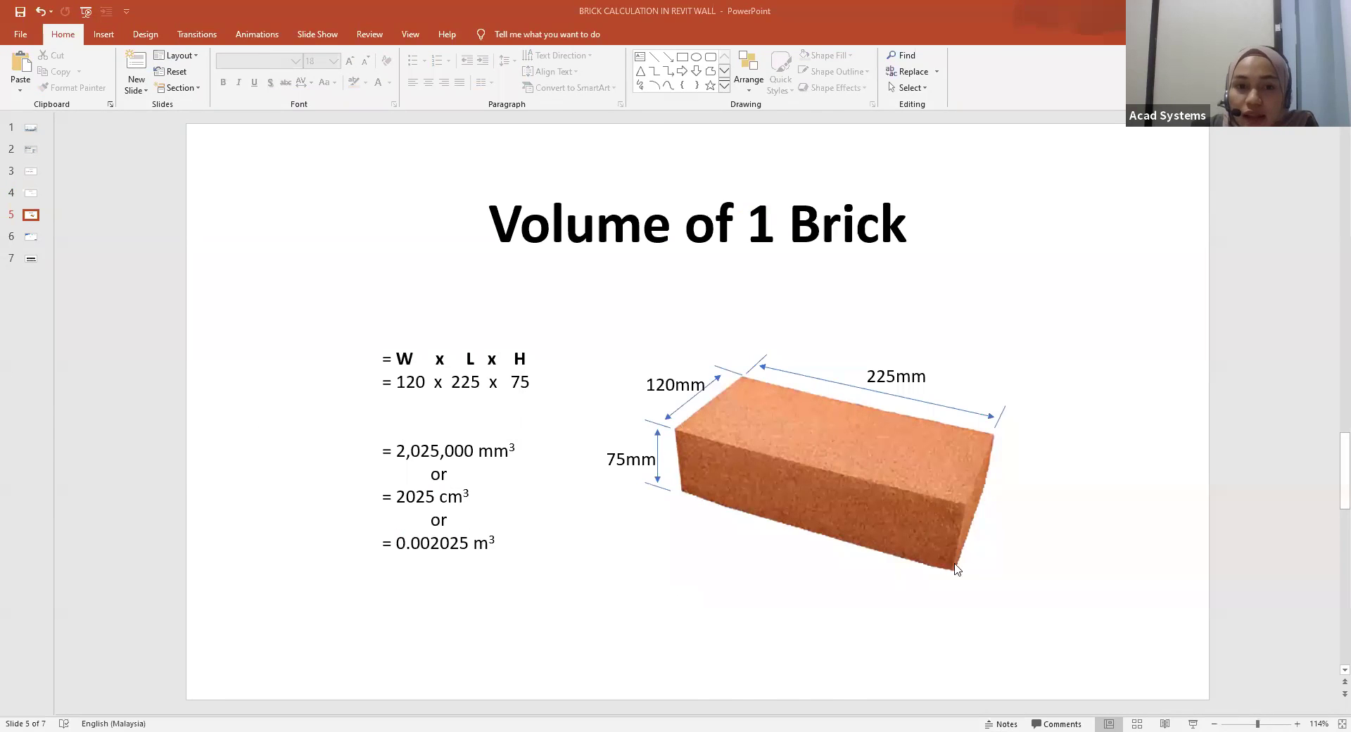
# Return to Revit and paste 0.002025 as the 1 Brick Volume of the Brick, Common row in the takeoff
pyautogui.hotkey('alt', 'Tab')
pyautogui.click(445, 267)
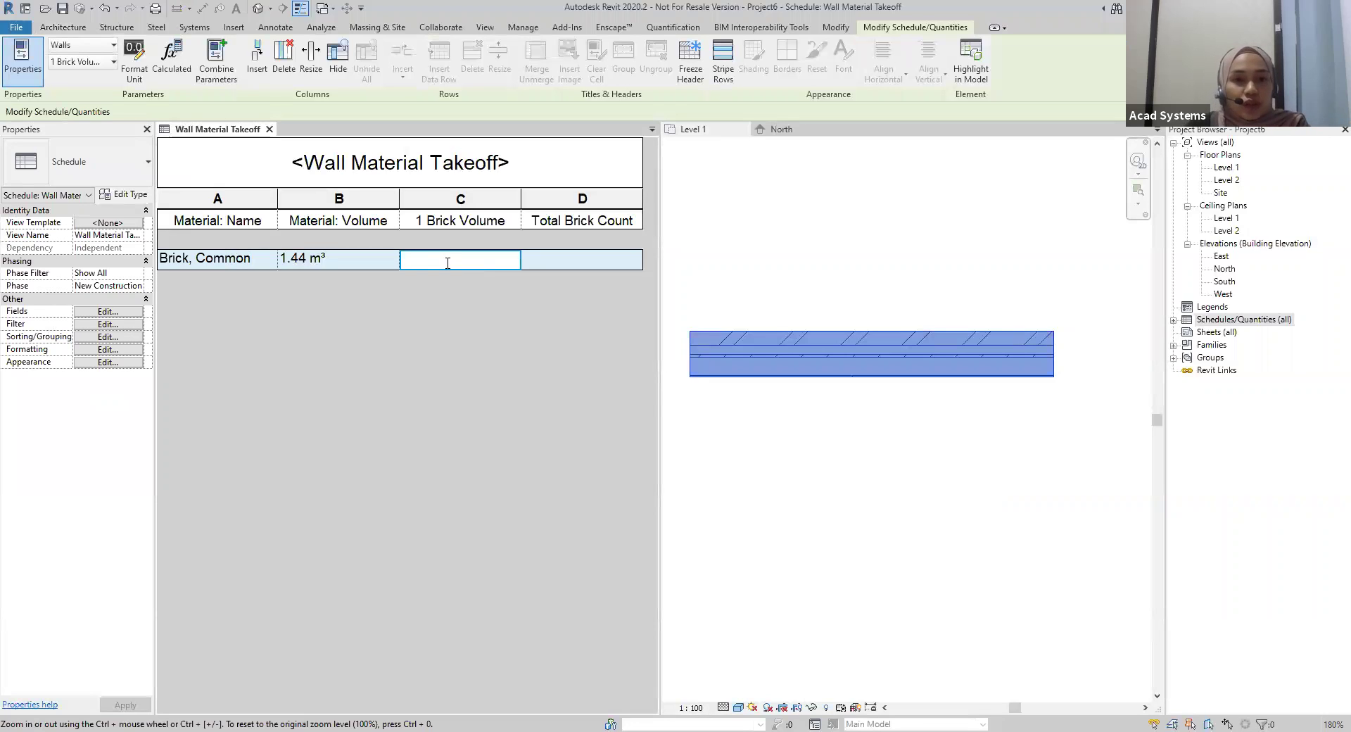
pyautogui.hotkey('ctrl', 'v')
pyautogui.press('Return')
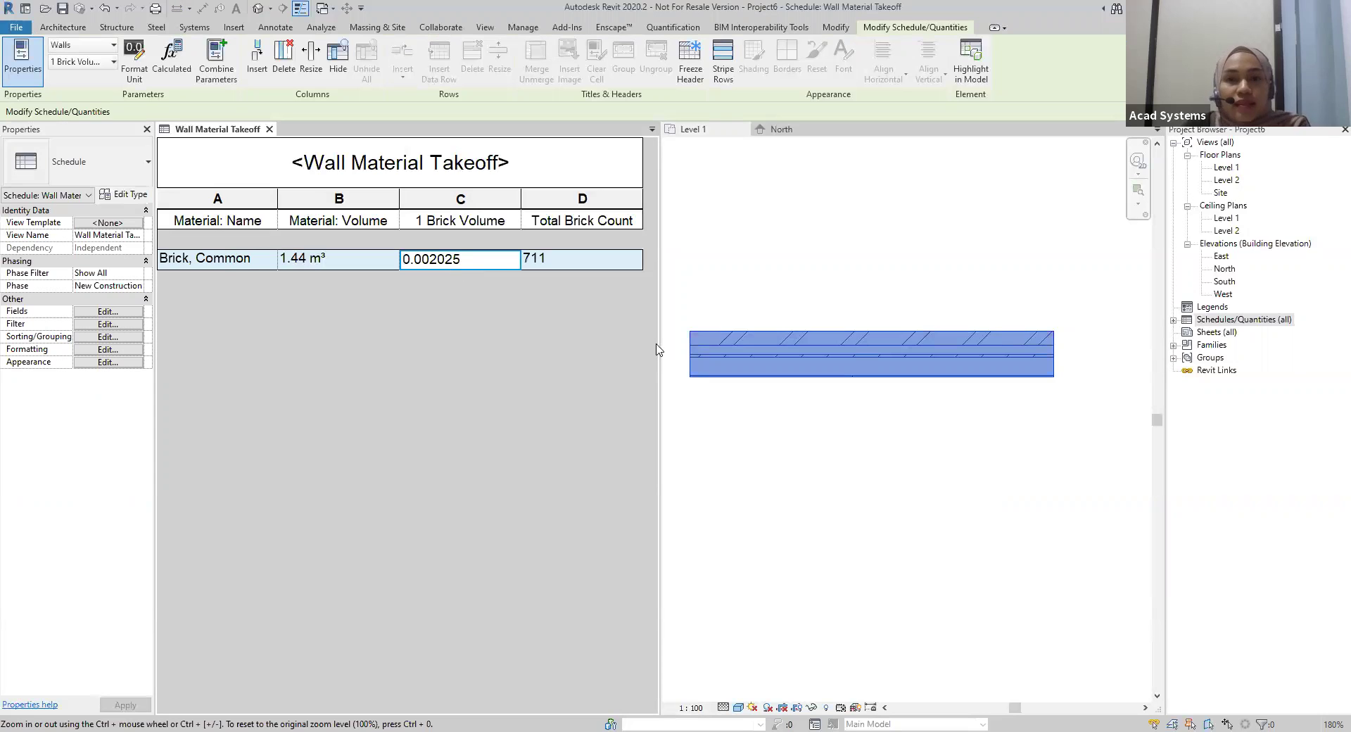
# Stretch the wall's left end outward in the North elevation until the wall is 6000 mm long
pyautogui.click(788, 131)
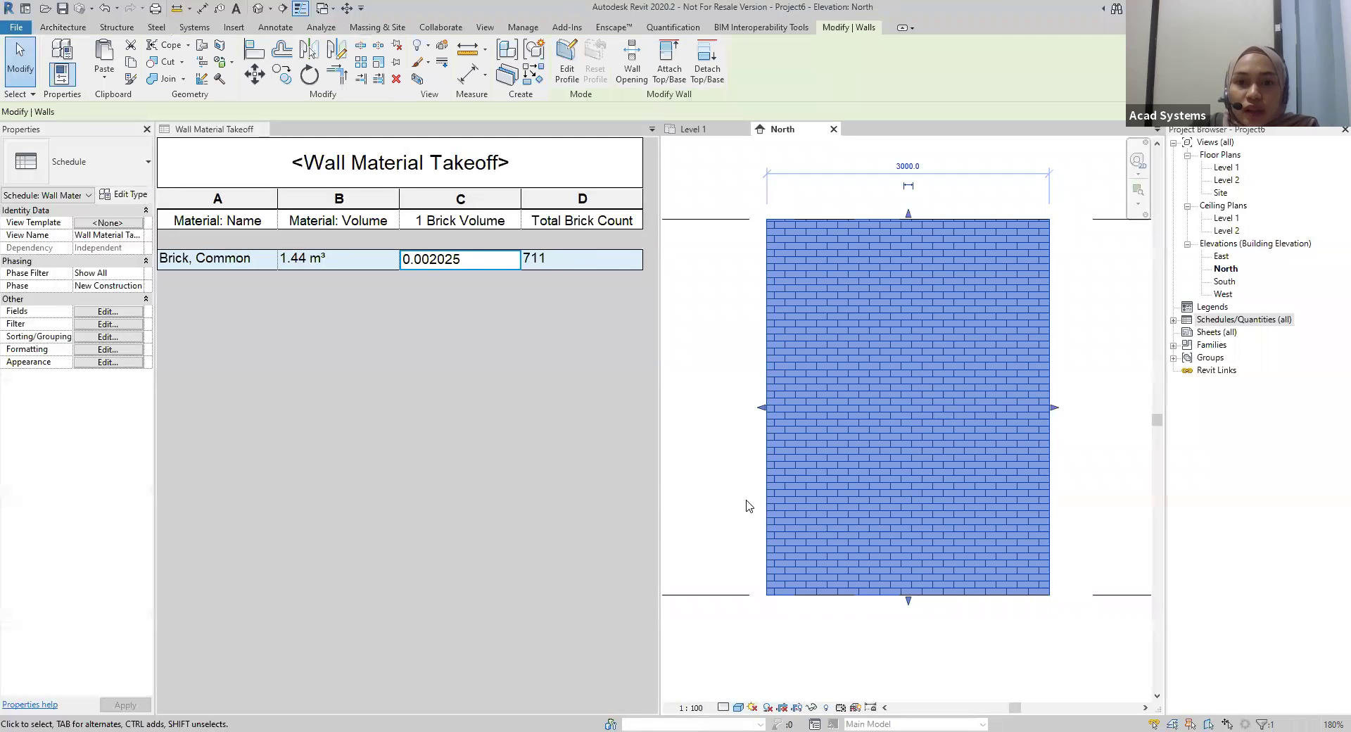
pyautogui.click(693, 344)
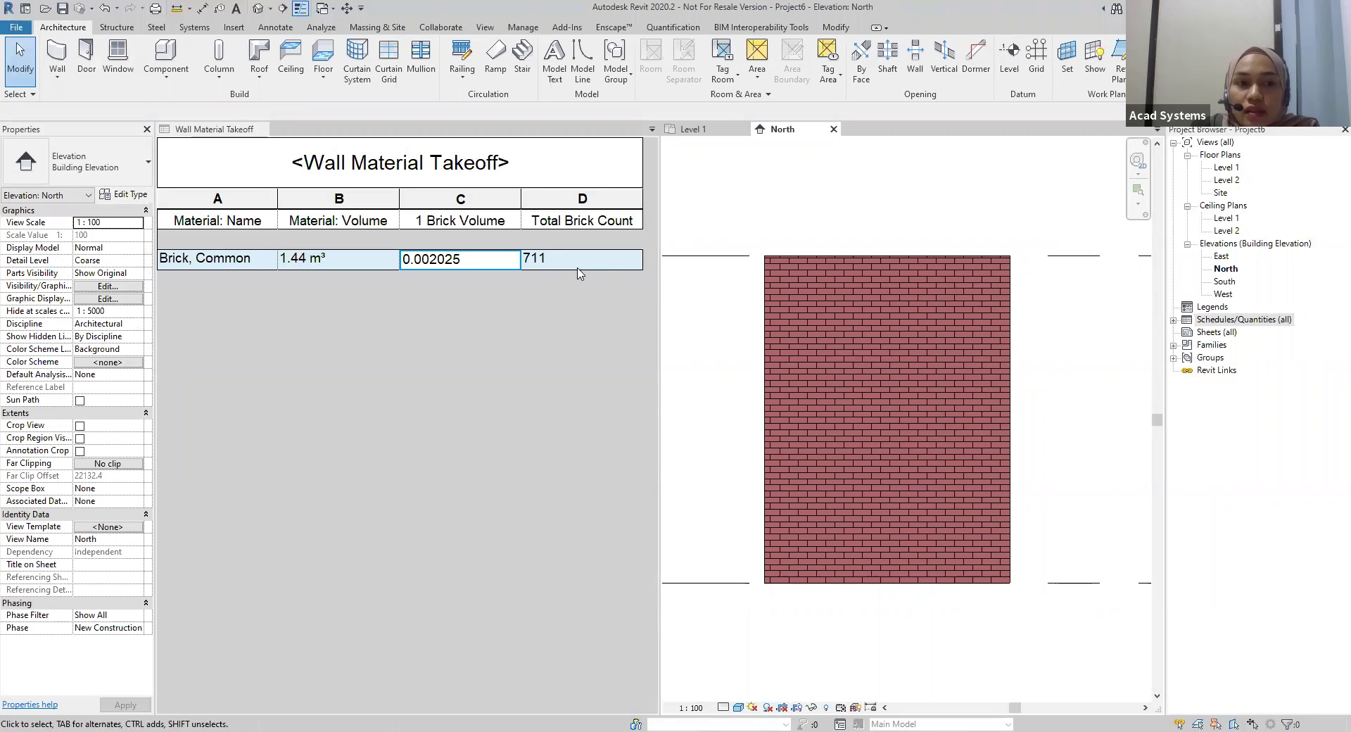
pyautogui.click(765, 383)
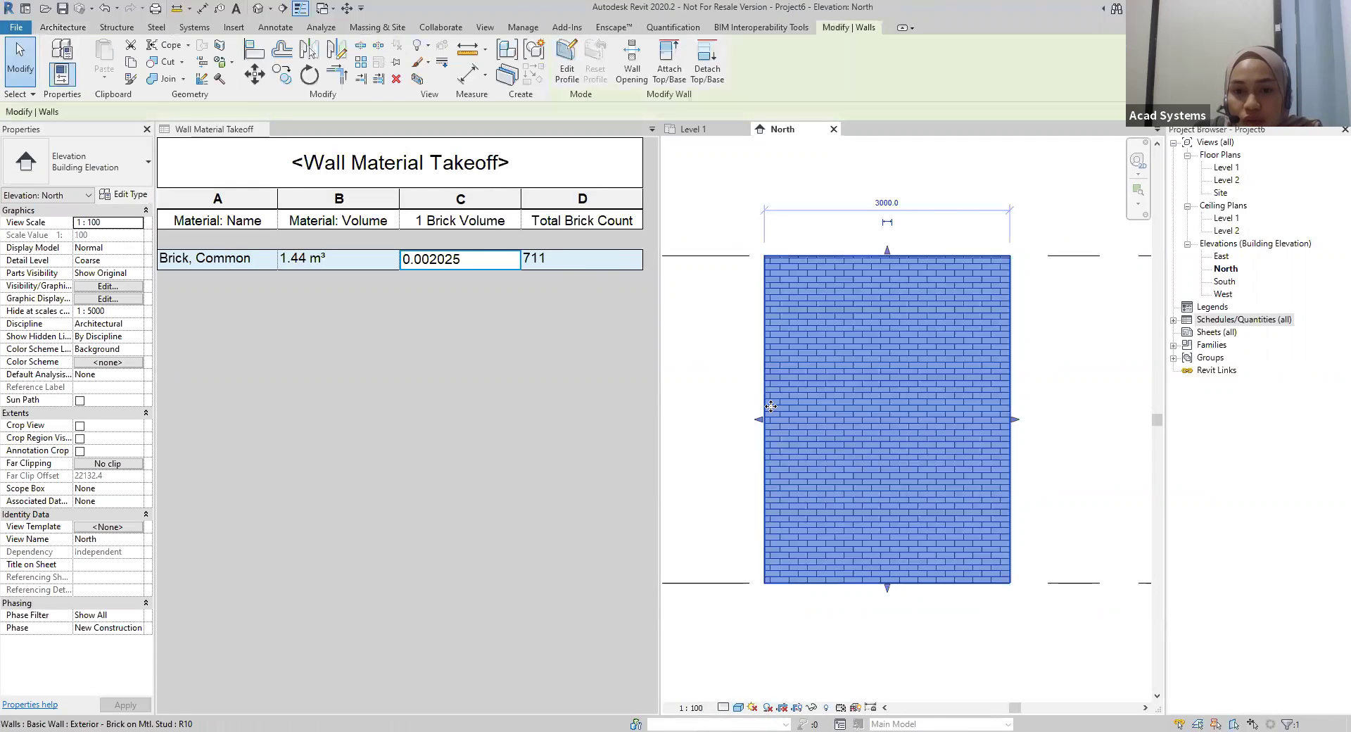
pyautogui.scroll(-1, 758, 418)
pyautogui.moveTo(757, 417); pyautogui.dragTo(915, 422, button='middle')
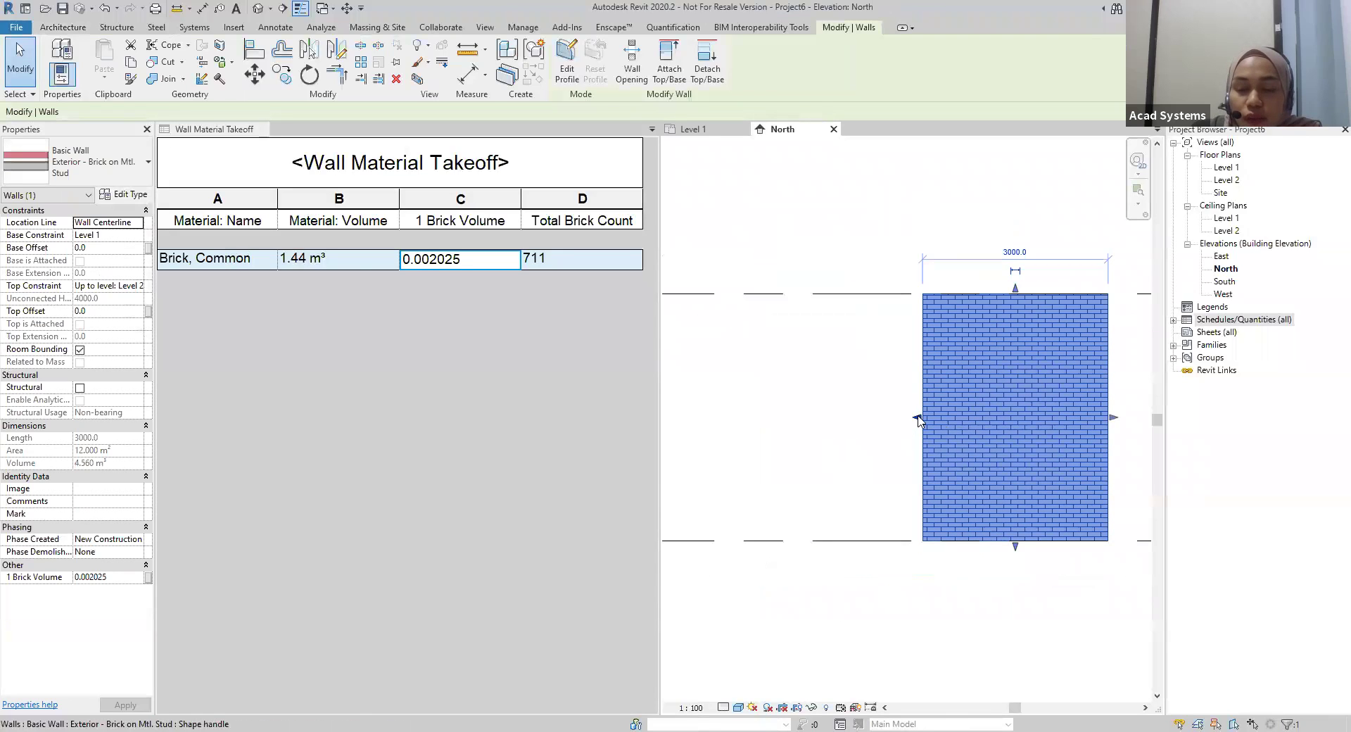
pyautogui.moveTo(918, 420); pyautogui.dragTo(735, 436)
pyautogui.click(737, 589)
pyautogui.click(786, 511)
pyautogui.scroll(1, 795, 584)
pyautogui.moveTo(795, 584); pyautogui.dragTo(783, 597, button='middle')
pyautogui.click(783, 597)
pyautogui.click(799, 486)
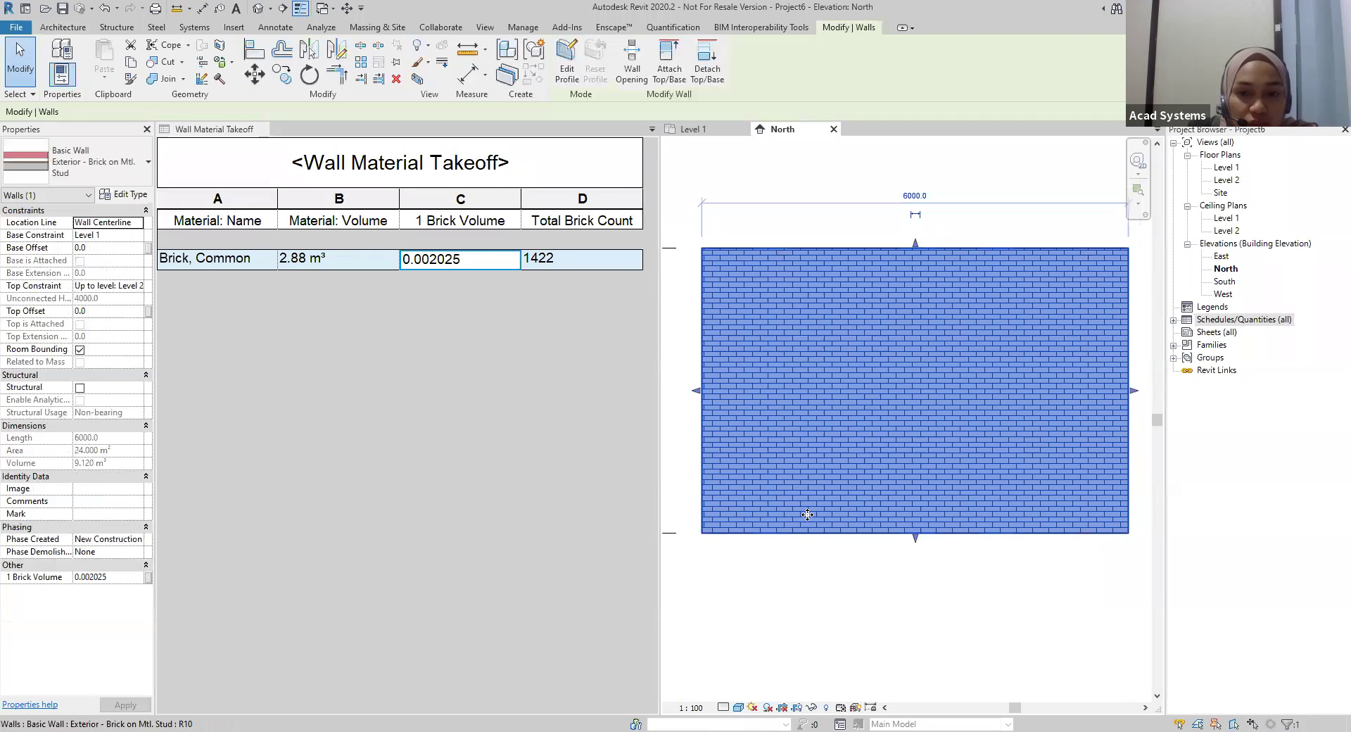
# Place two M_Single-Flush 0915 x 2134mm doors in the wall, the first 1000 mm from its left end and the second 700 mm further
pyautogui.click(71, 28)
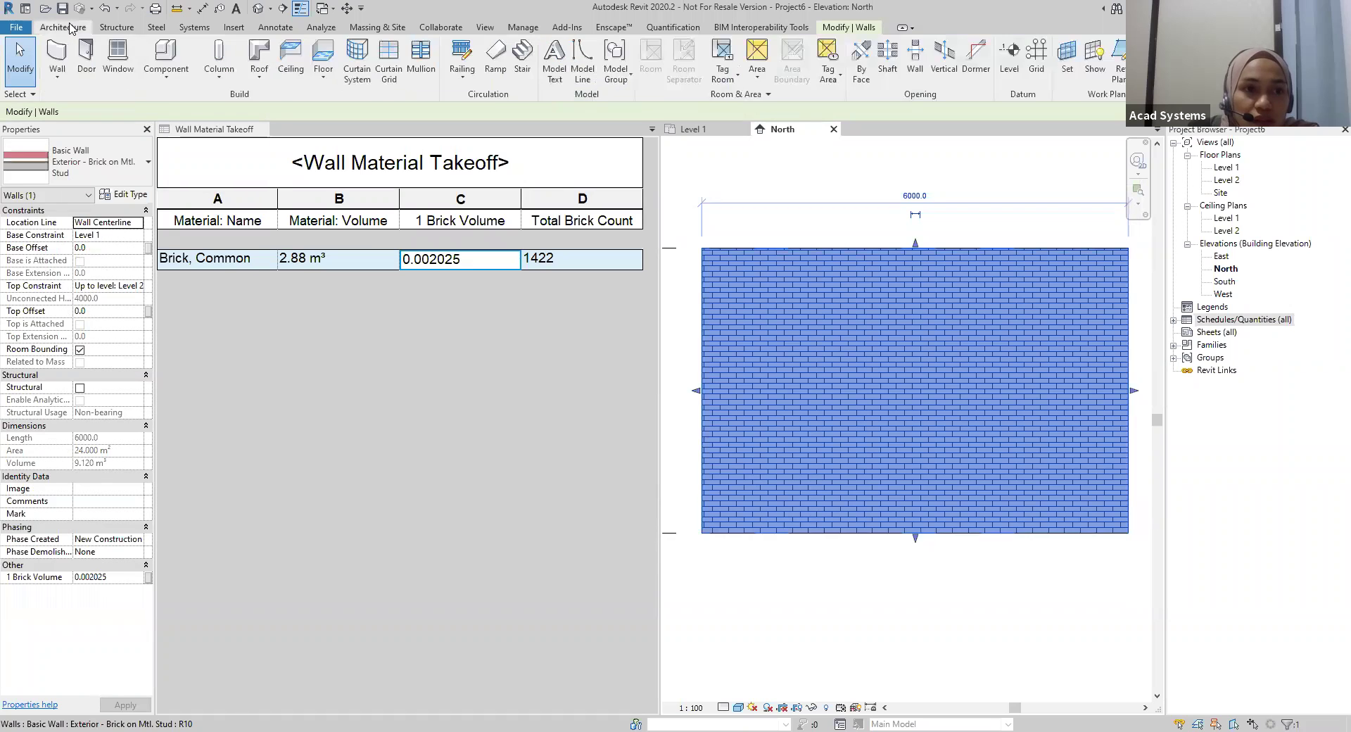
pyautogui.click(91, 64)
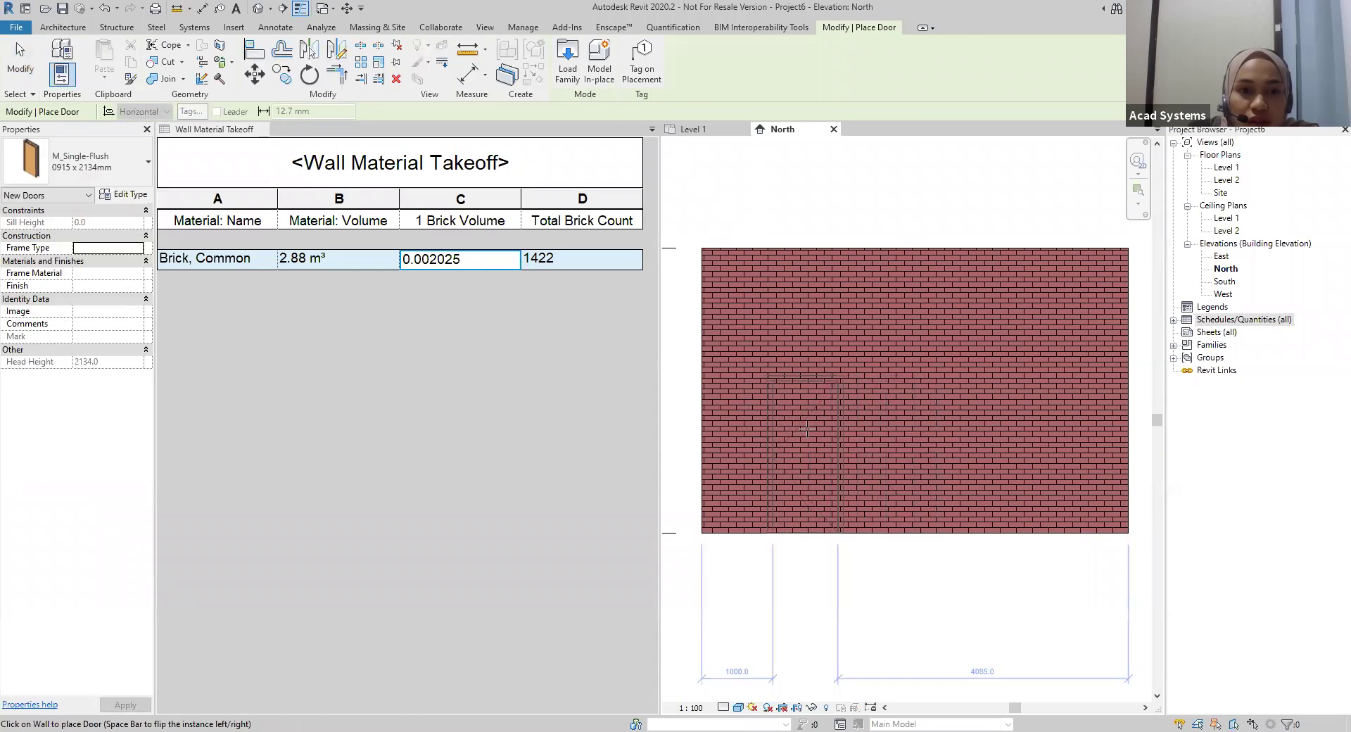
pyautogui.click(805, 450)
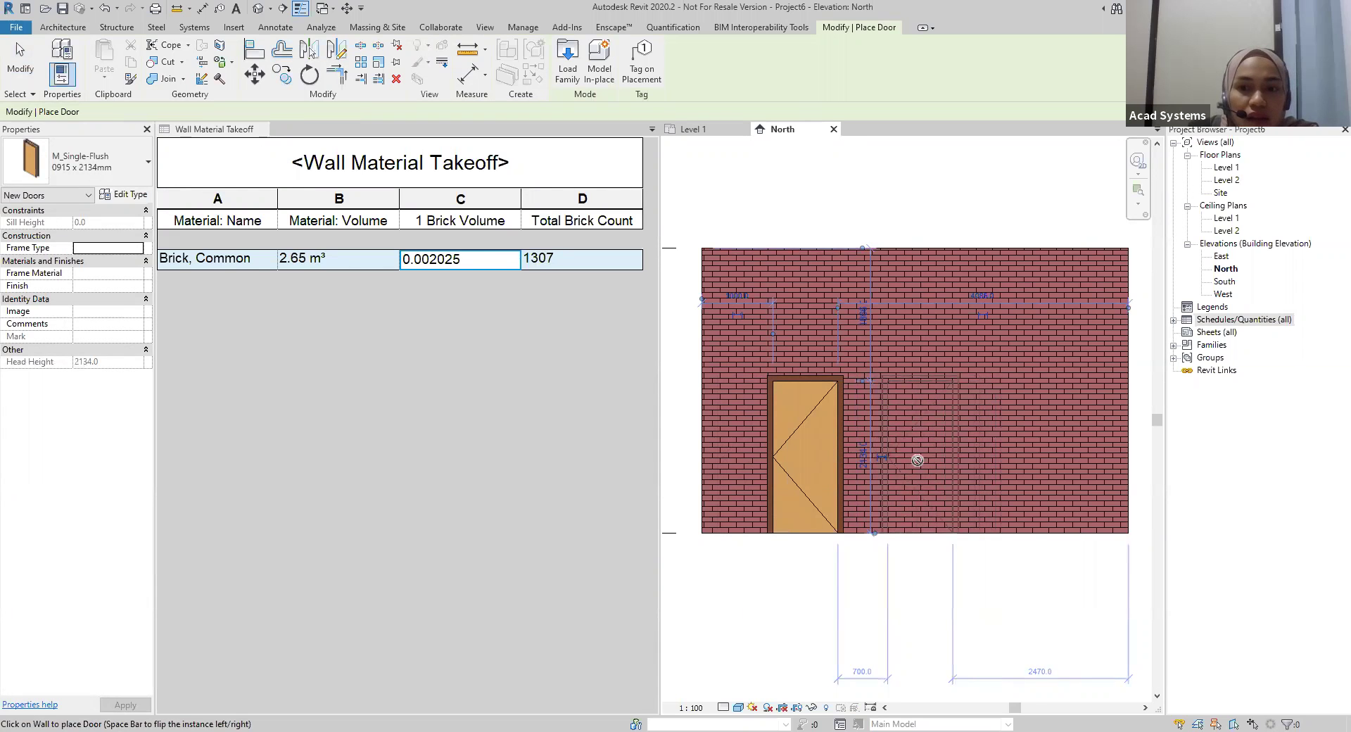
pyautogui.click(915, 457)
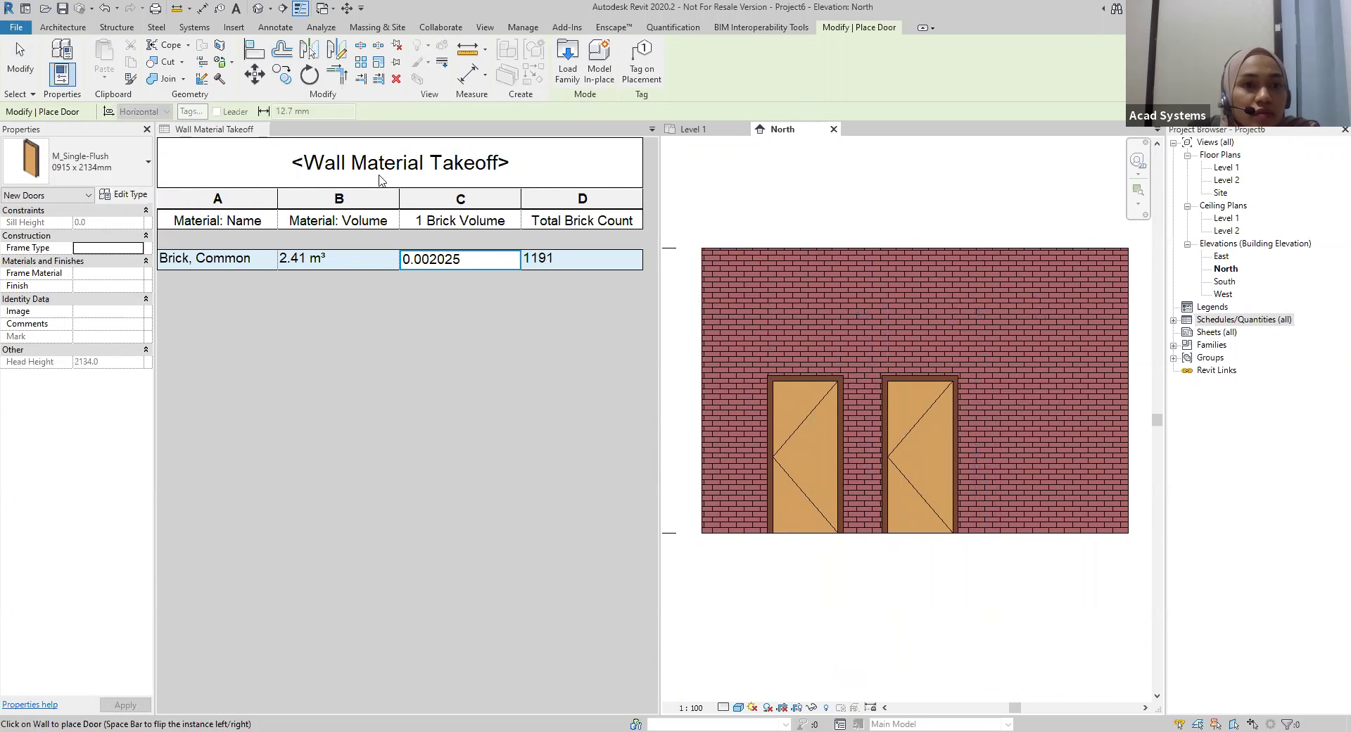
pyautogui.click(70, 28)
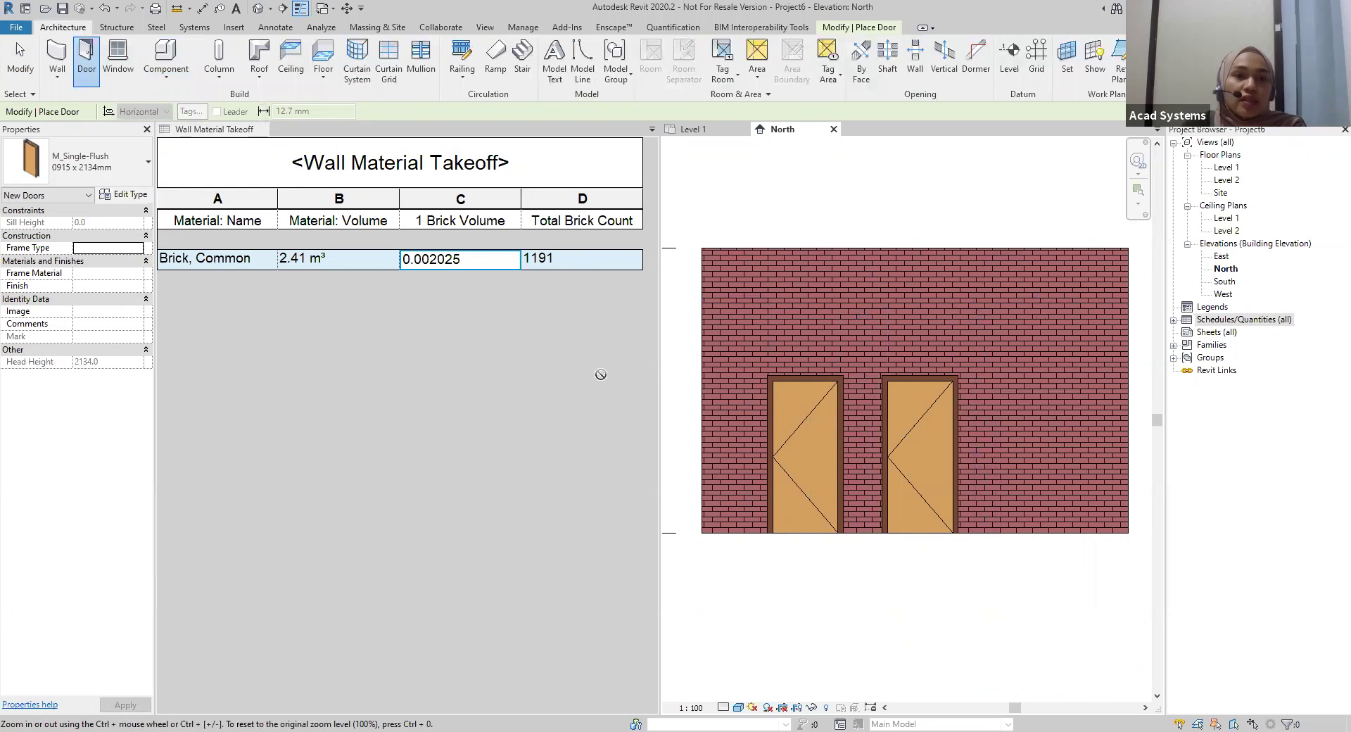
pyautogui.press('Escape')
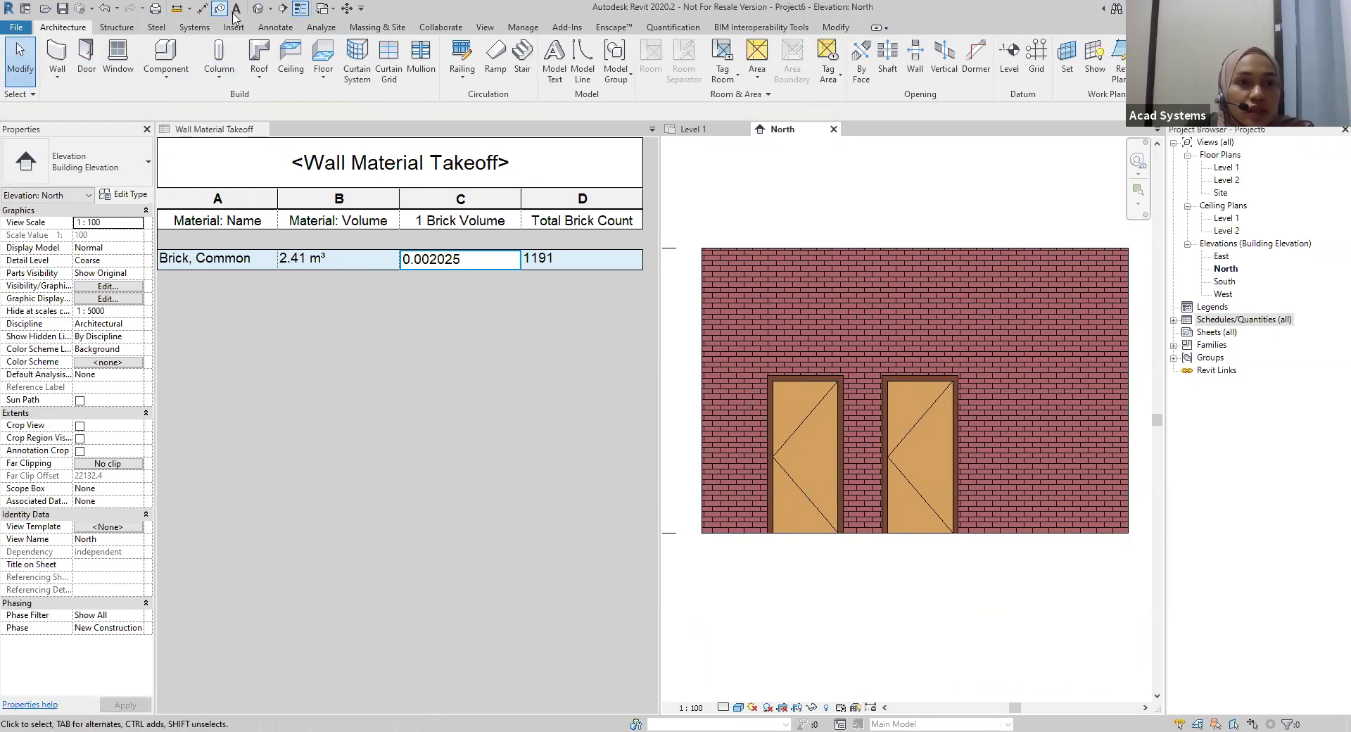
# Open the default 3D view and examine the wall with its two doors
pyautogui.click(258, 8)
pyautogui.scroll(3, 877, 353)
pyautogui.moveTo(823, 522); pyautogui.dragTo(834, 528, button='middle')
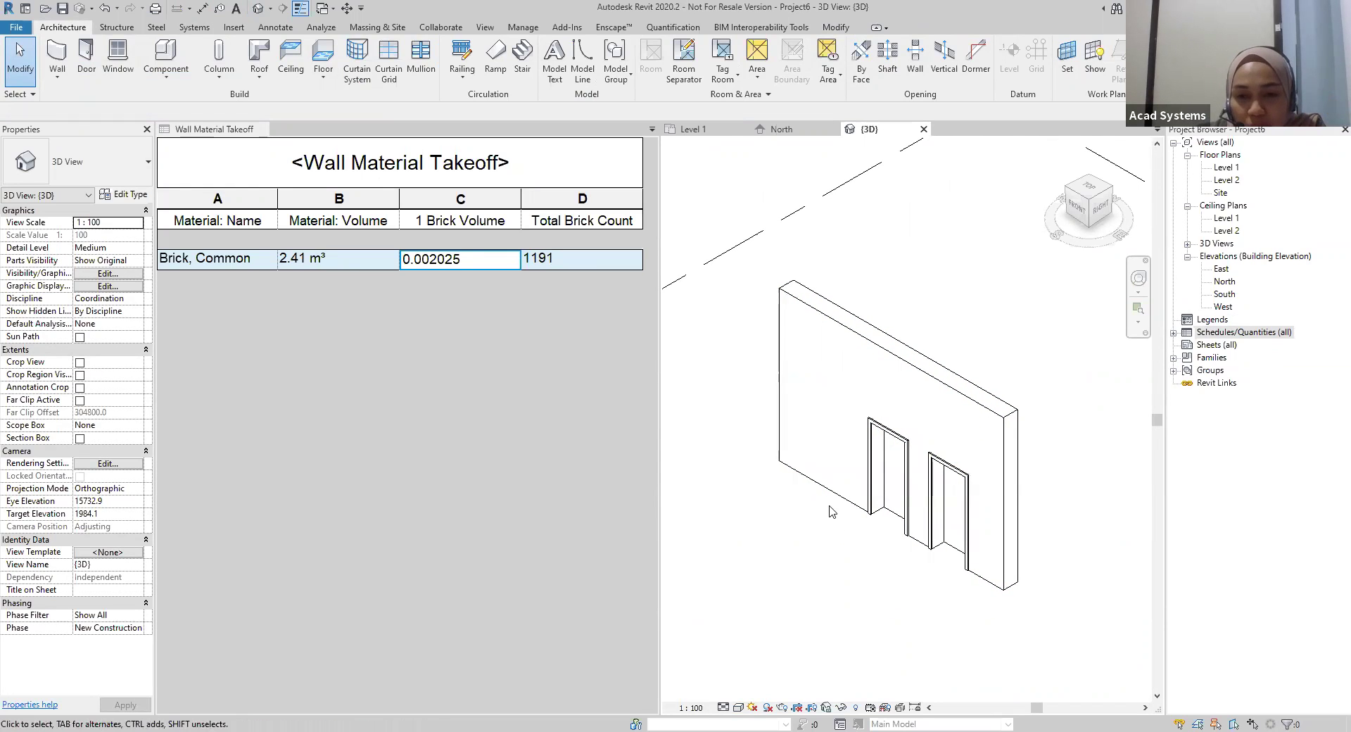
pyautogui.scroll(1, 832, 511)
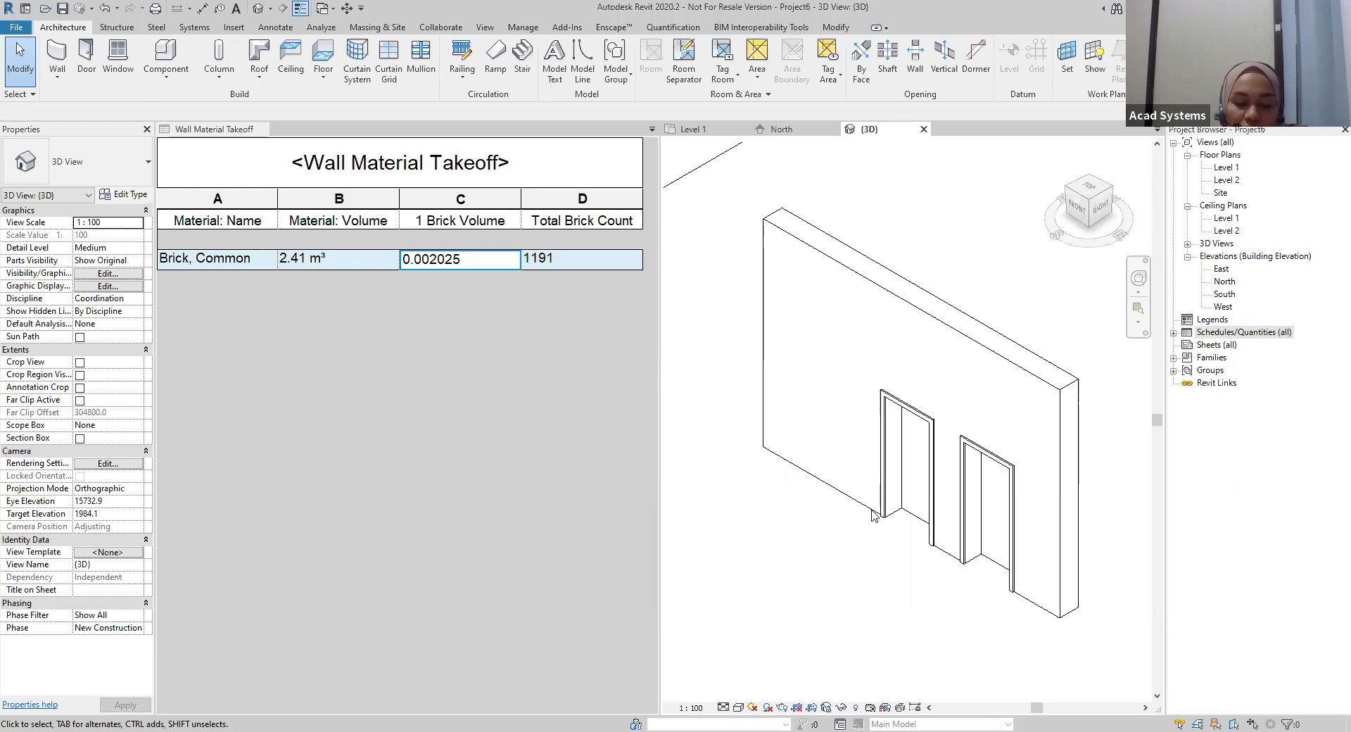
# Set the 3D view's detail level to Fine with the wall and its two doors seen more from the front
pyautogui.keyDown('shift'); pyautogui.moveTo(815, 549); pyautogui.dragTo(873, 483, button='middle'); pyautogui.keyUp('shift')
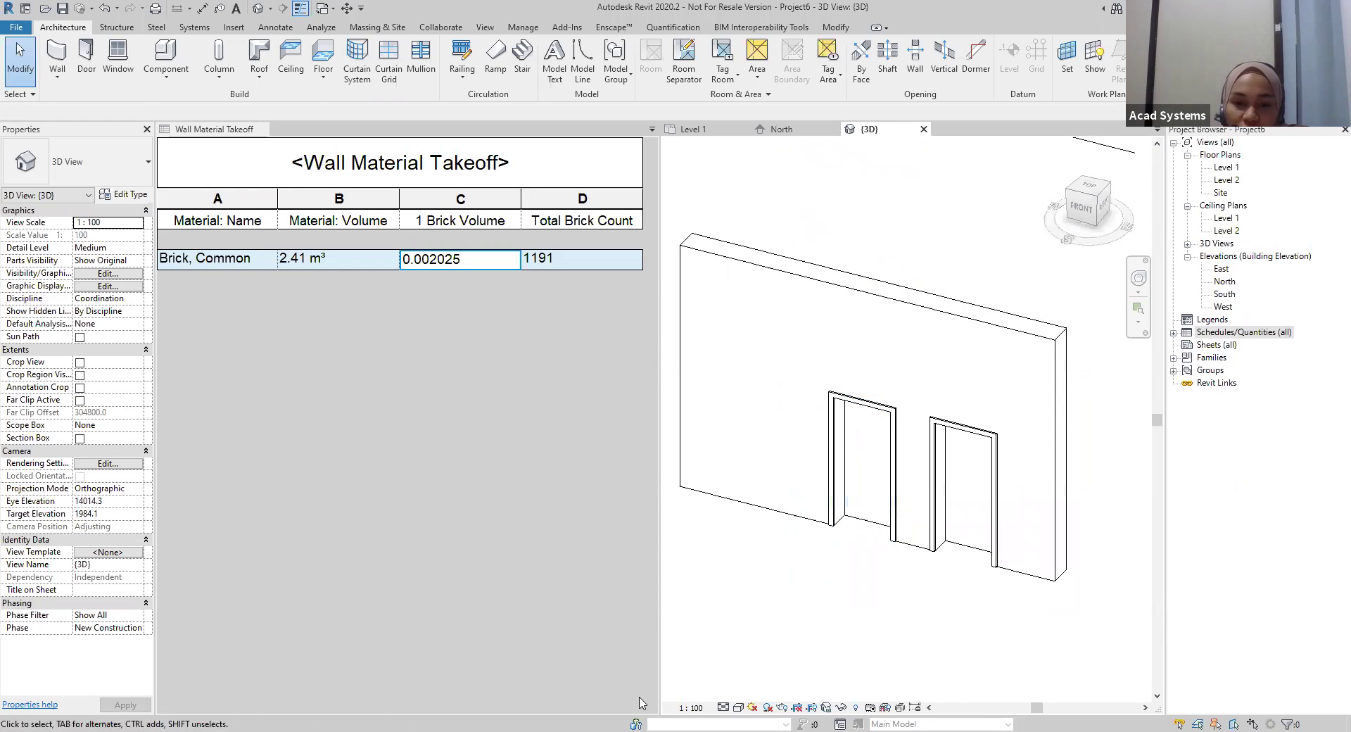
pyautogui.click(723, 707)
pyautogui.click(739, 693)
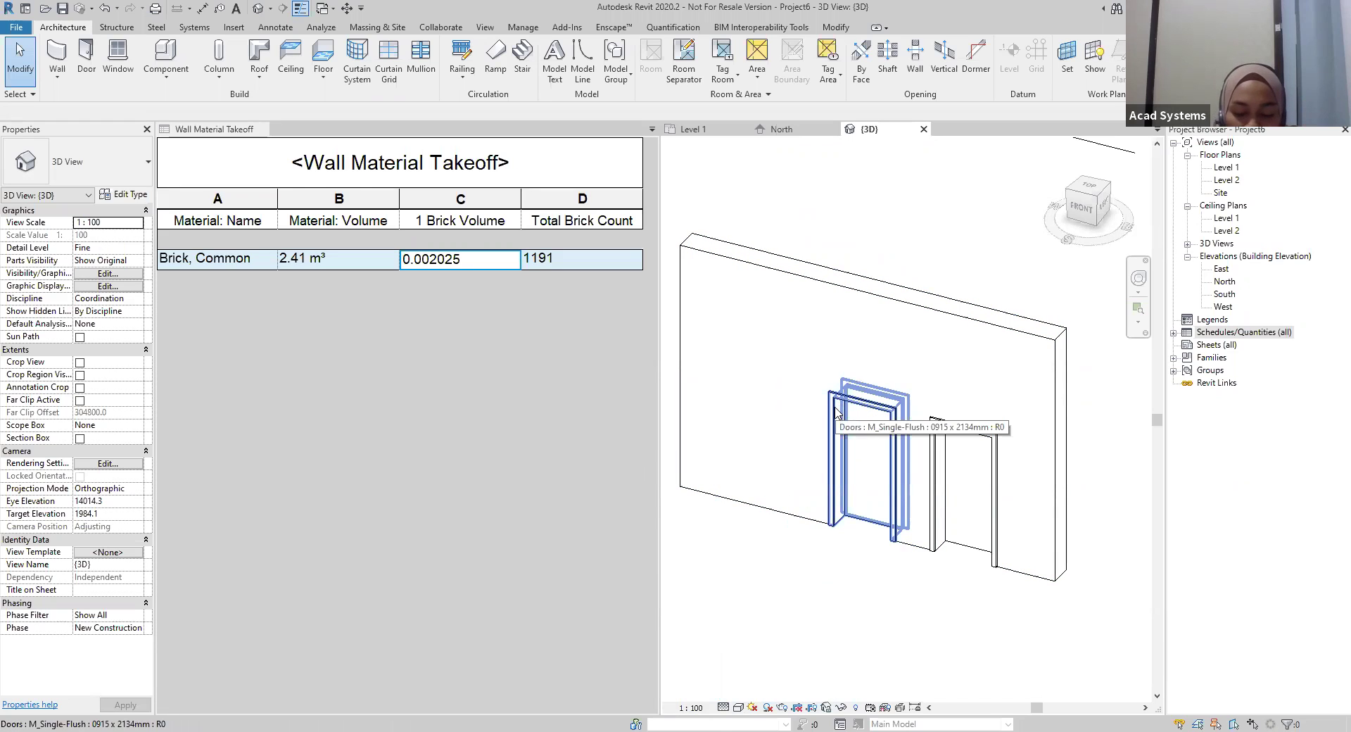
pyautogui.click(286, 312)
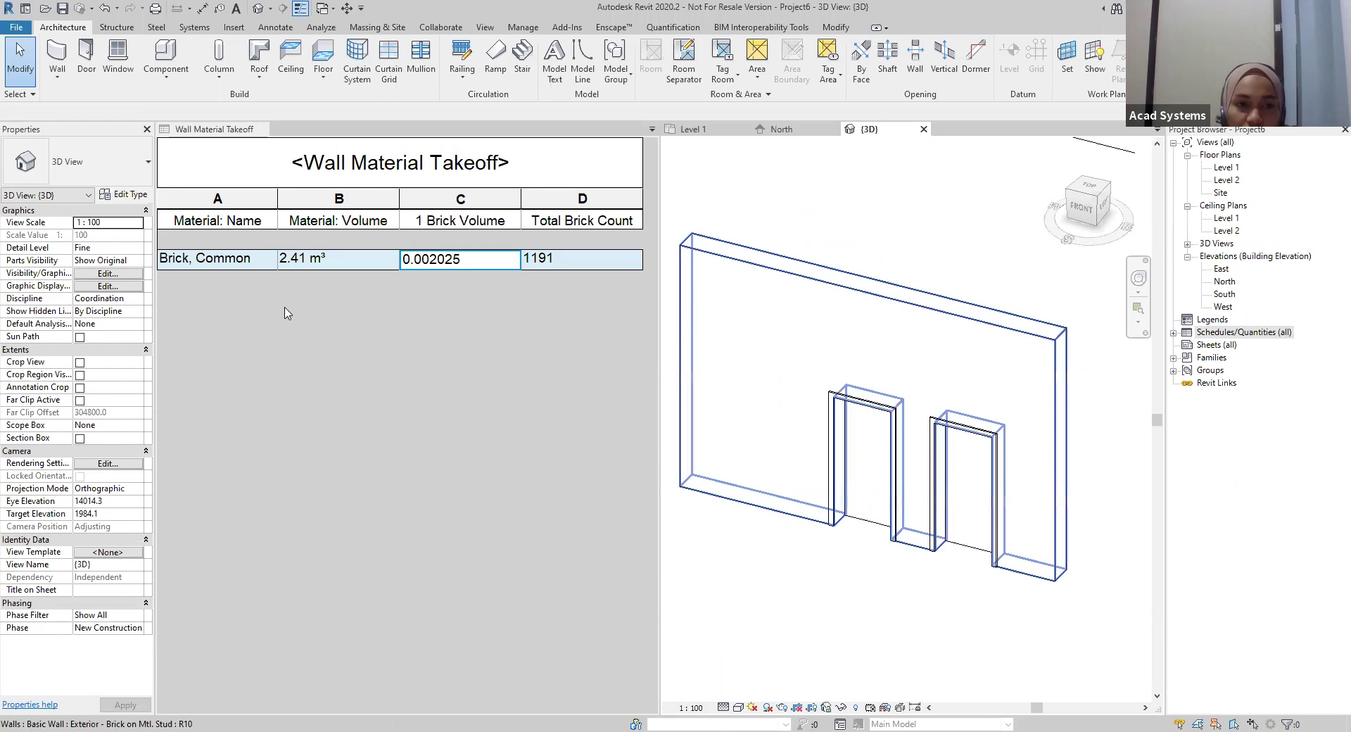
pyautogui.click(485, 620)
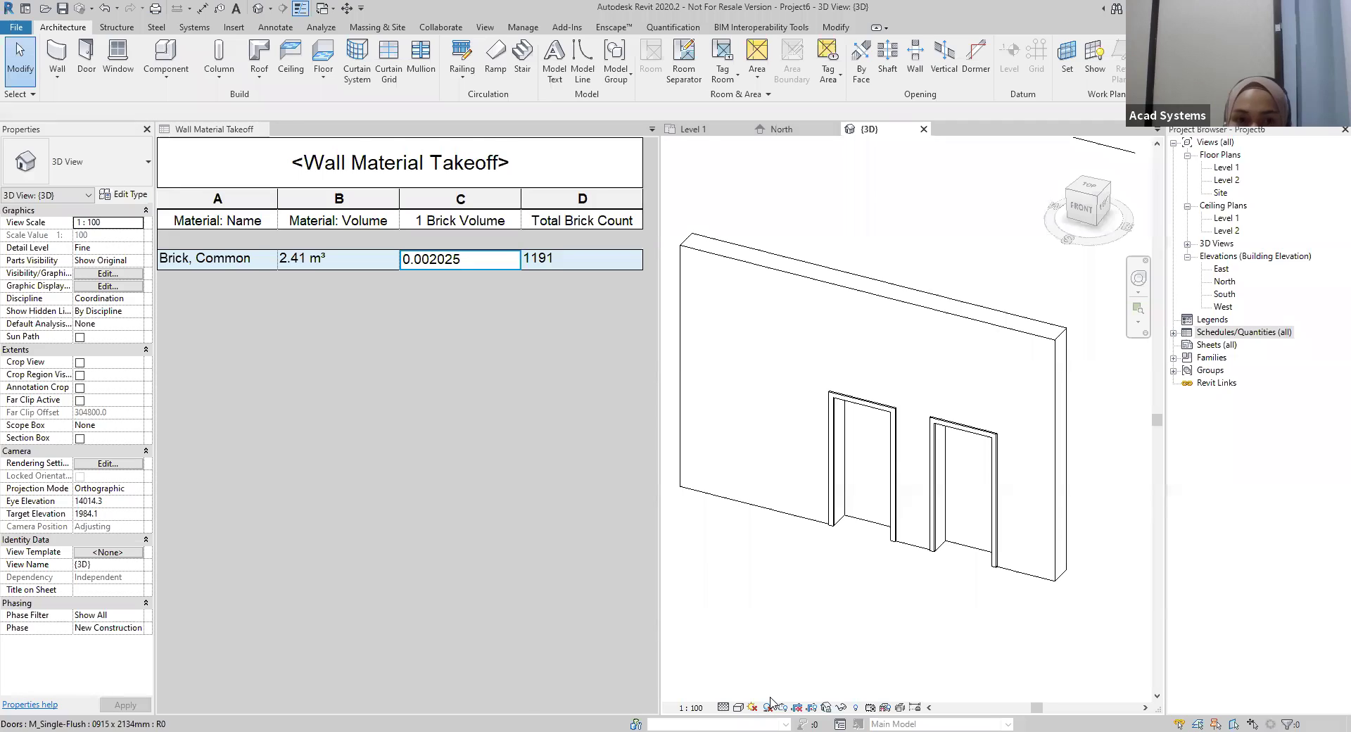
# Switch to the web browser, open the Acad Systems New Helpdesk page and continue as a guest to the new ticket form
pyautogui.hotkey('alt', 'Tab')
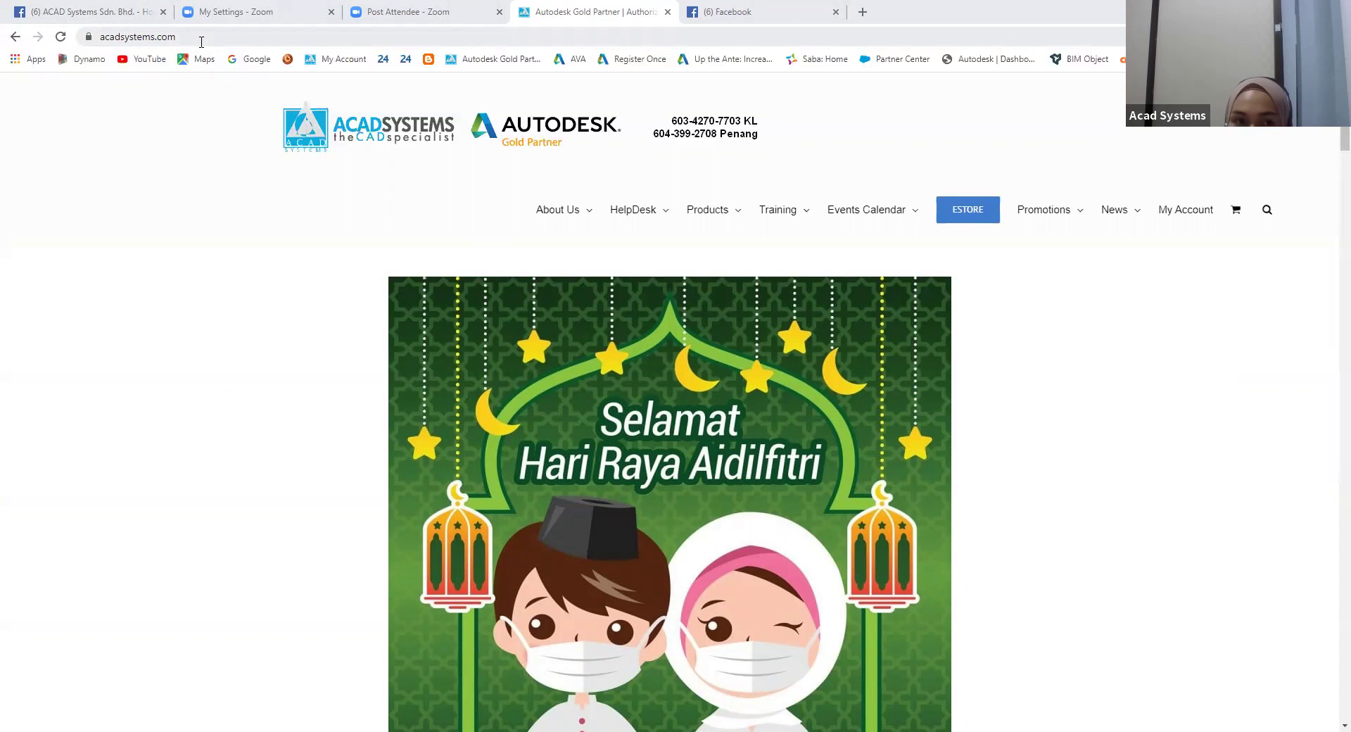
pyautogui.moveTo(554, 216)
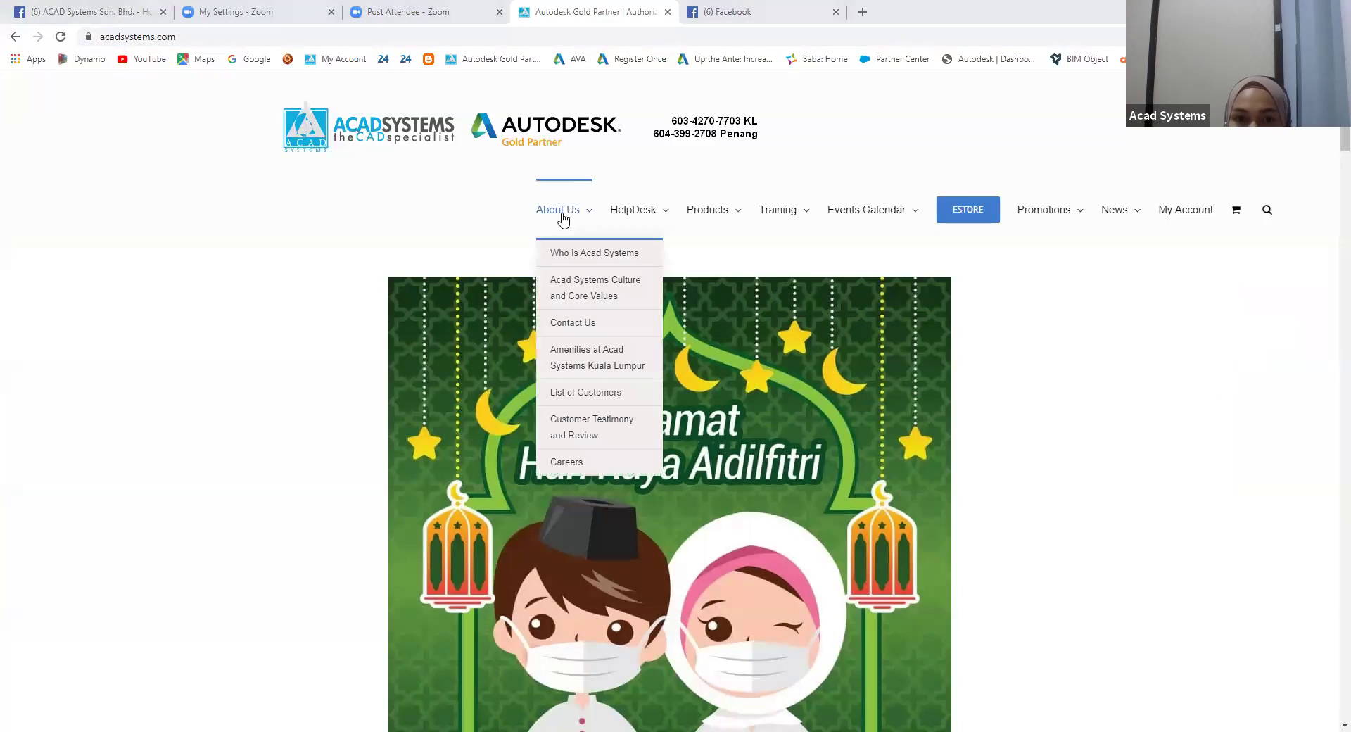
pyautogui.moveTo(614, 212)
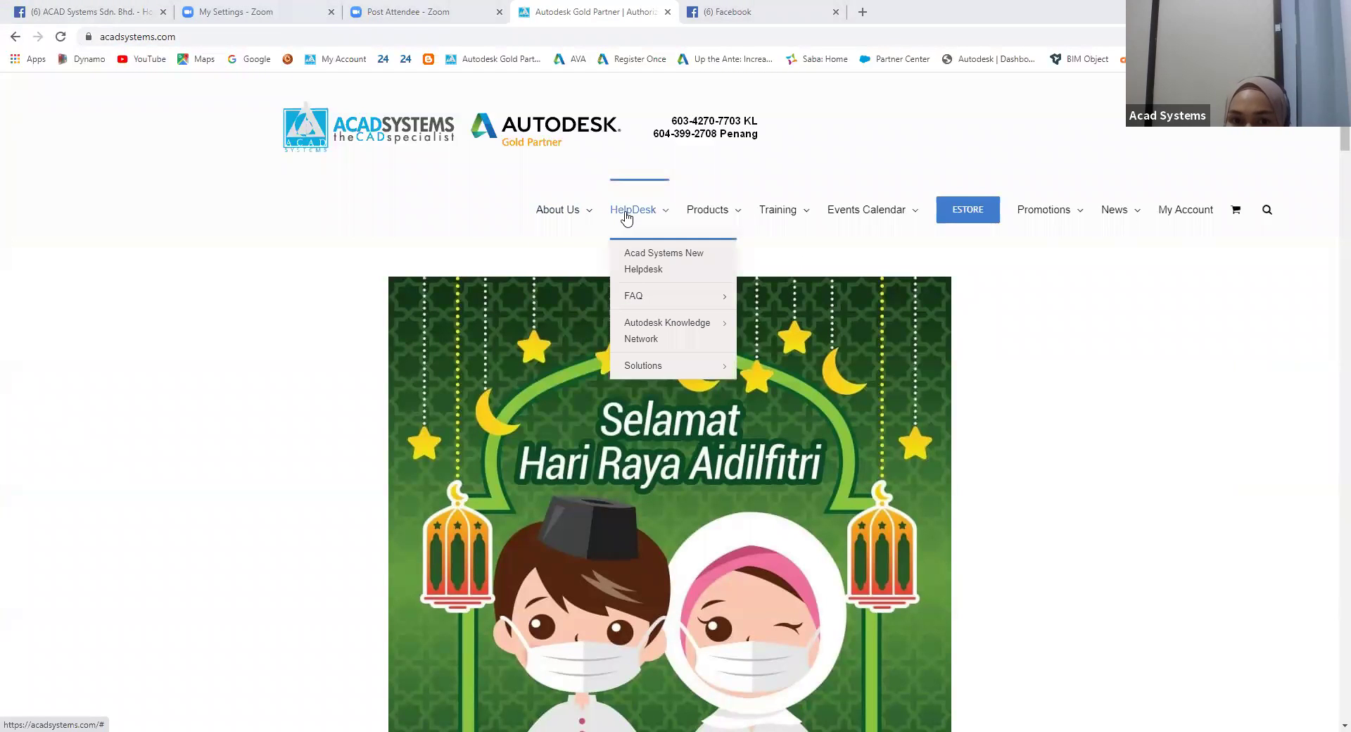
pyautogui.click(652, 259)
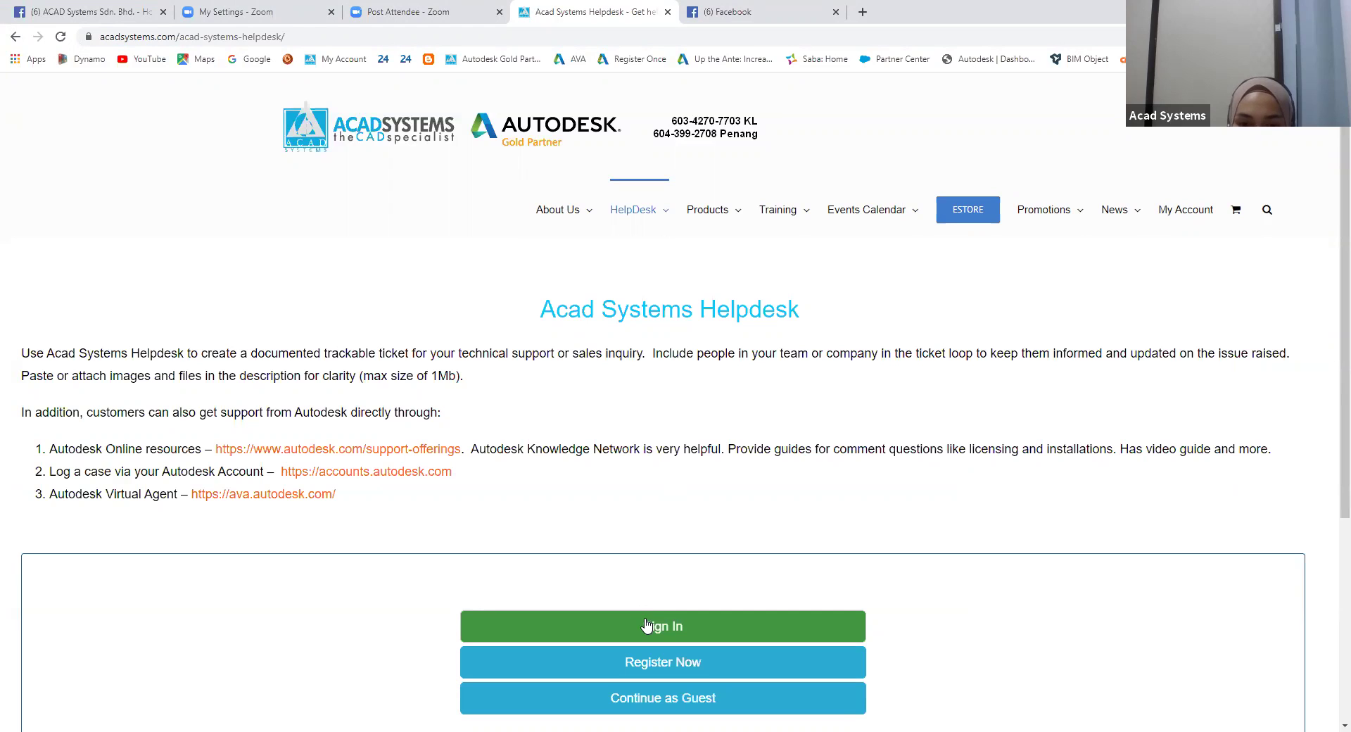
pyautogui.click(570, 704)
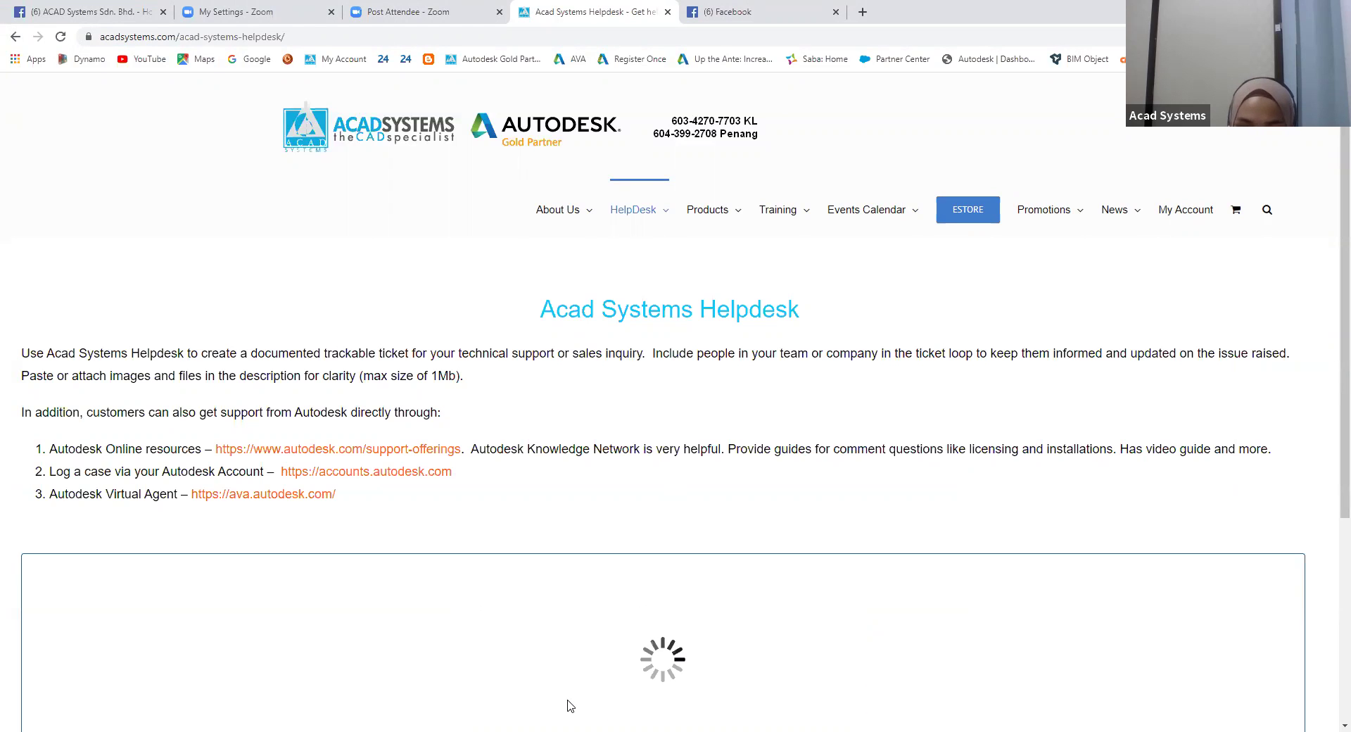
# Examine the ticket form's Name, Subject, Email Address, Company and Description fields without filling them in
pyautogui.scroll(-5, 555, 408)
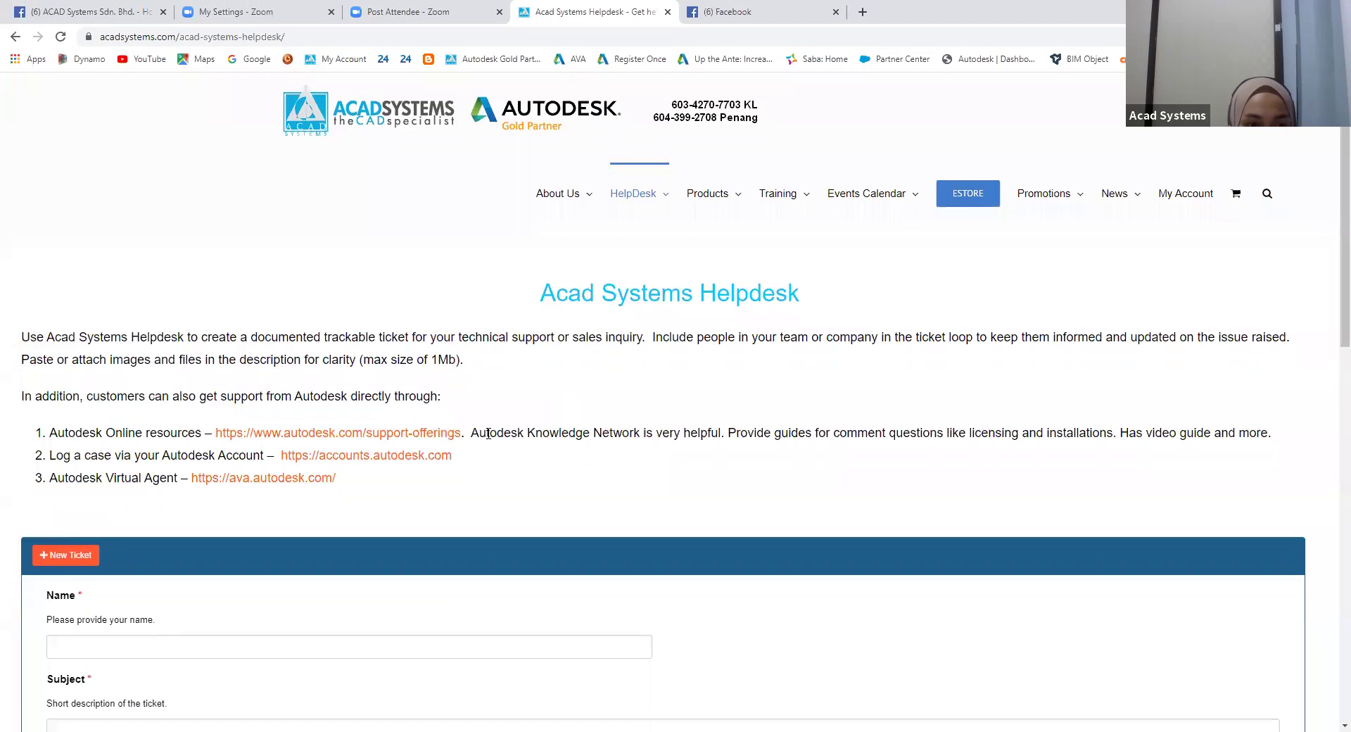
pyautogui.click(148, 310)
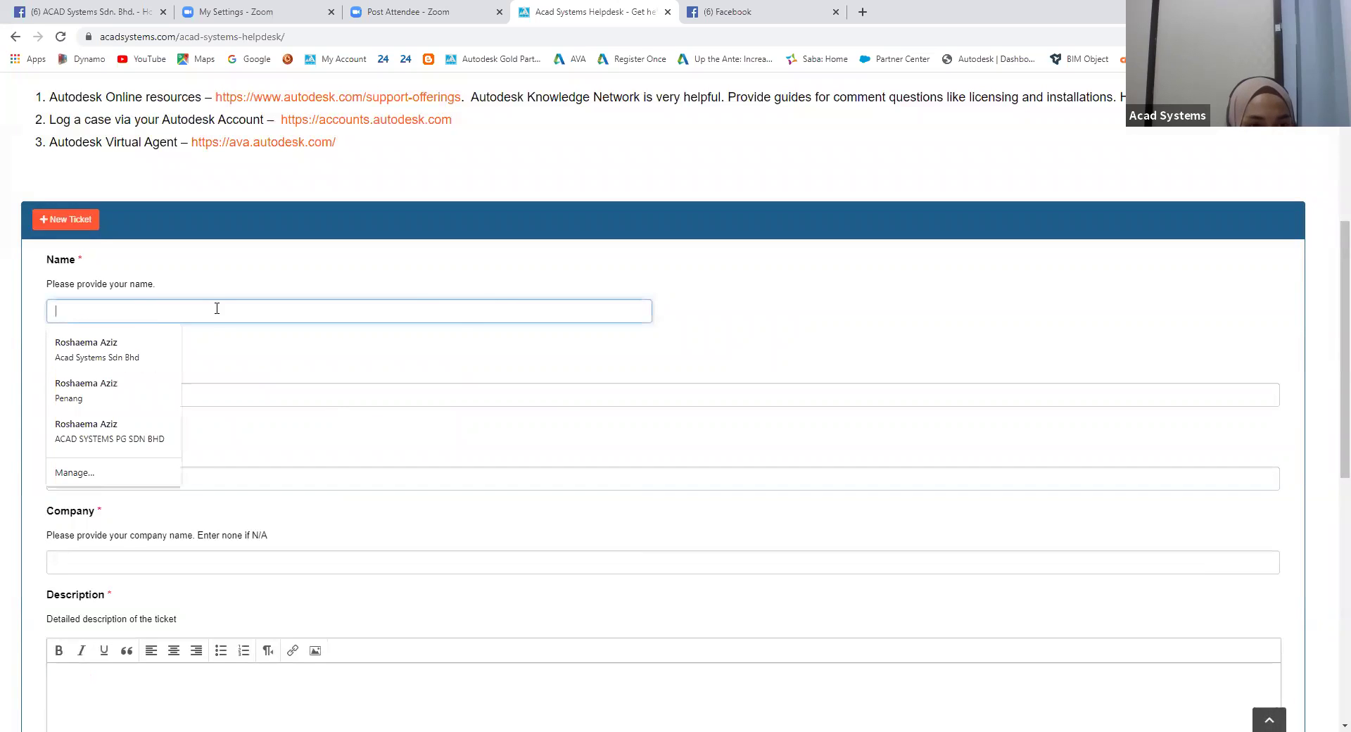
pyautogui.click(422, 353)
pyautogui.click(194, 398)
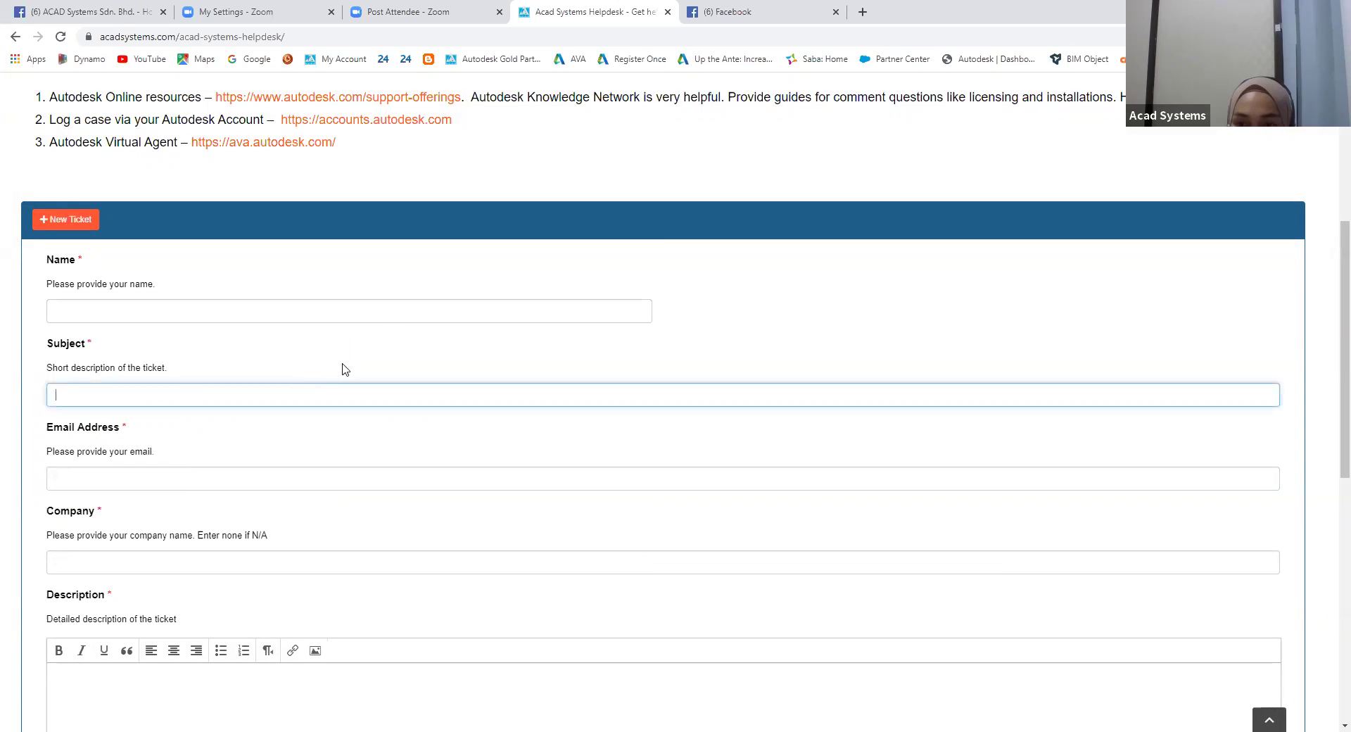
pyautogui.scroll(-1, 370, 353)
pyautogui.scroll(-2, 371, 353)
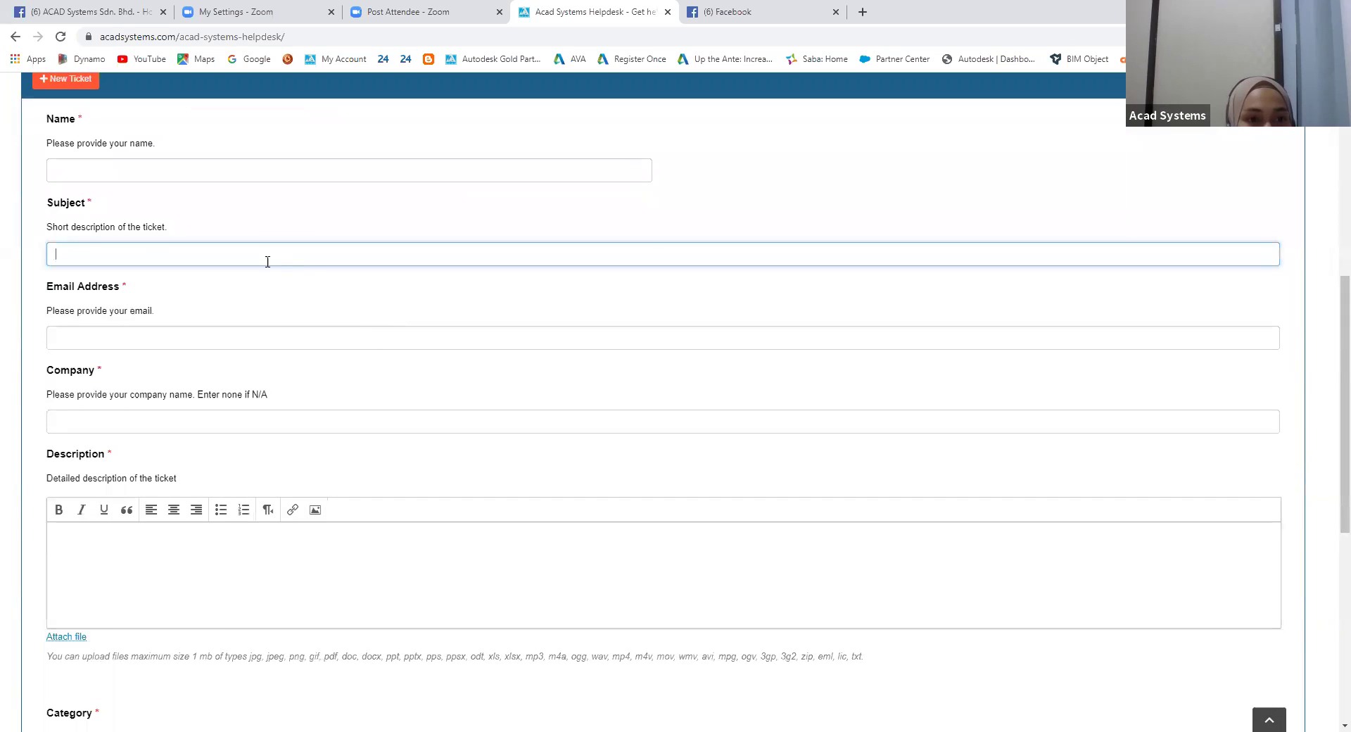
pyautogui.click(160, 340)
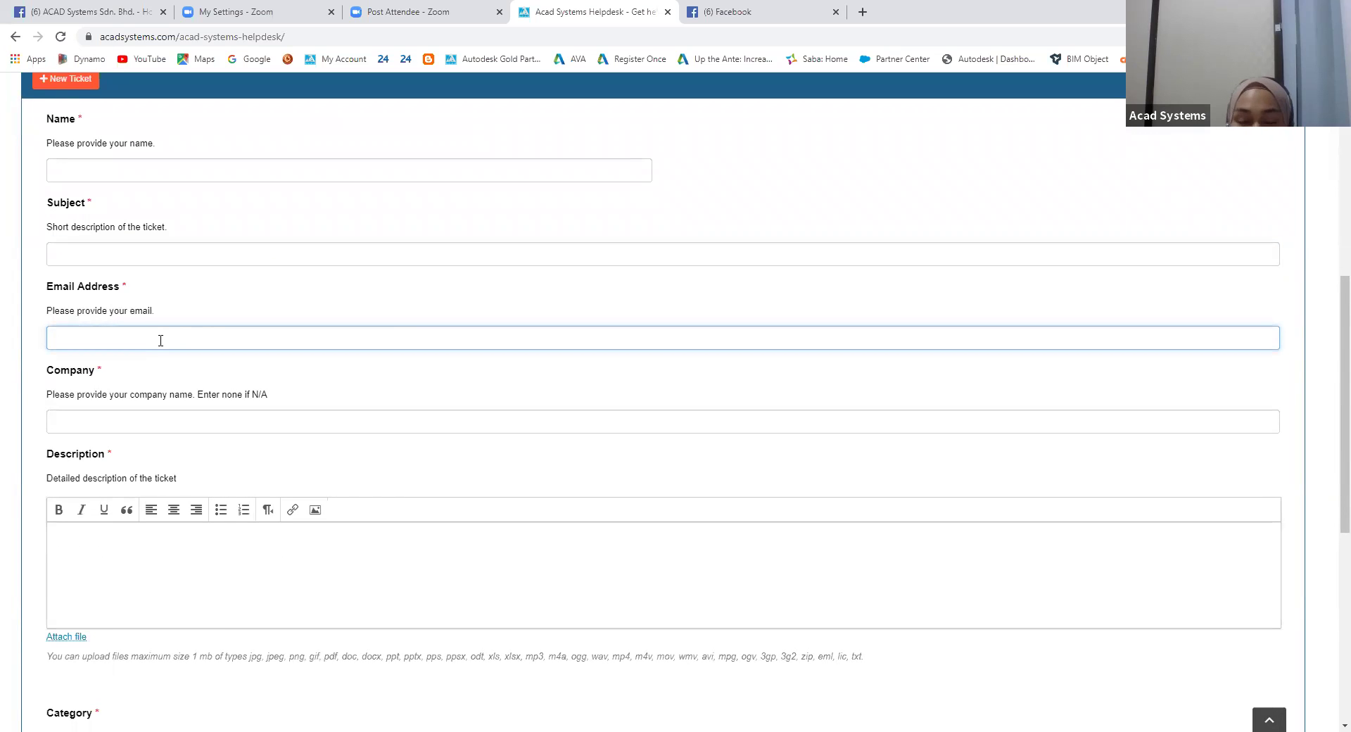
pyautogui.click(256, 417)
pyautogui.click(437, 570)
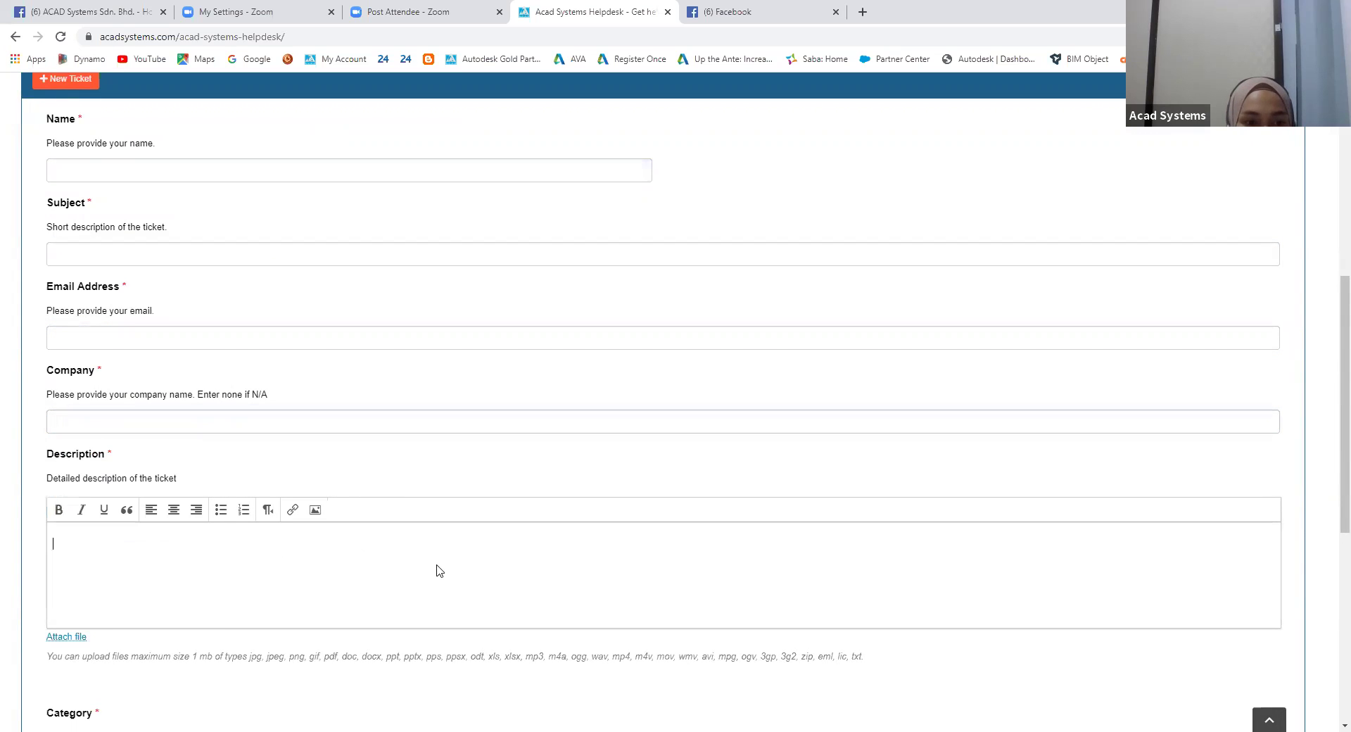
pyautogui.scroll(-3, 383, 512)
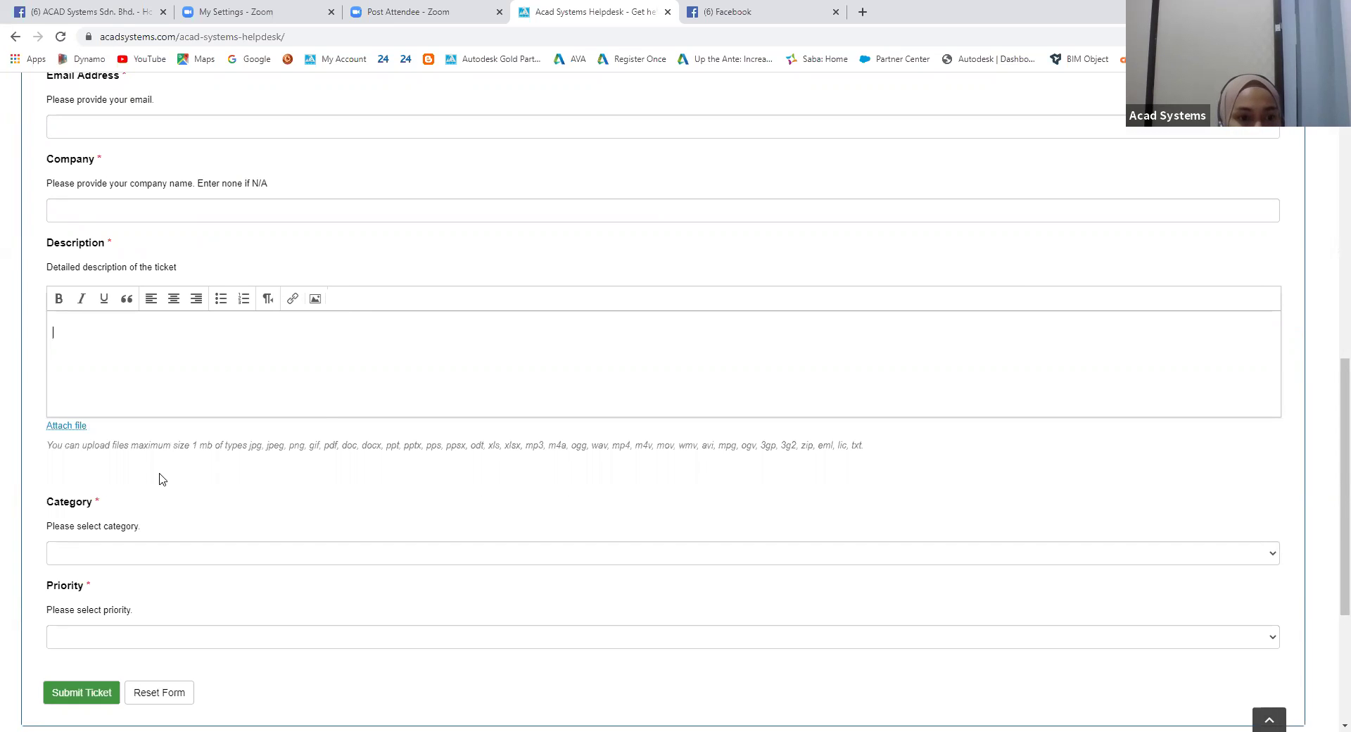
# Examine the Category and Priority choices and the submission area of the ticket form, leaving both fields blank
pyautogui.scroll(-2, 156, 476)
pyautogui.click(126, 412)
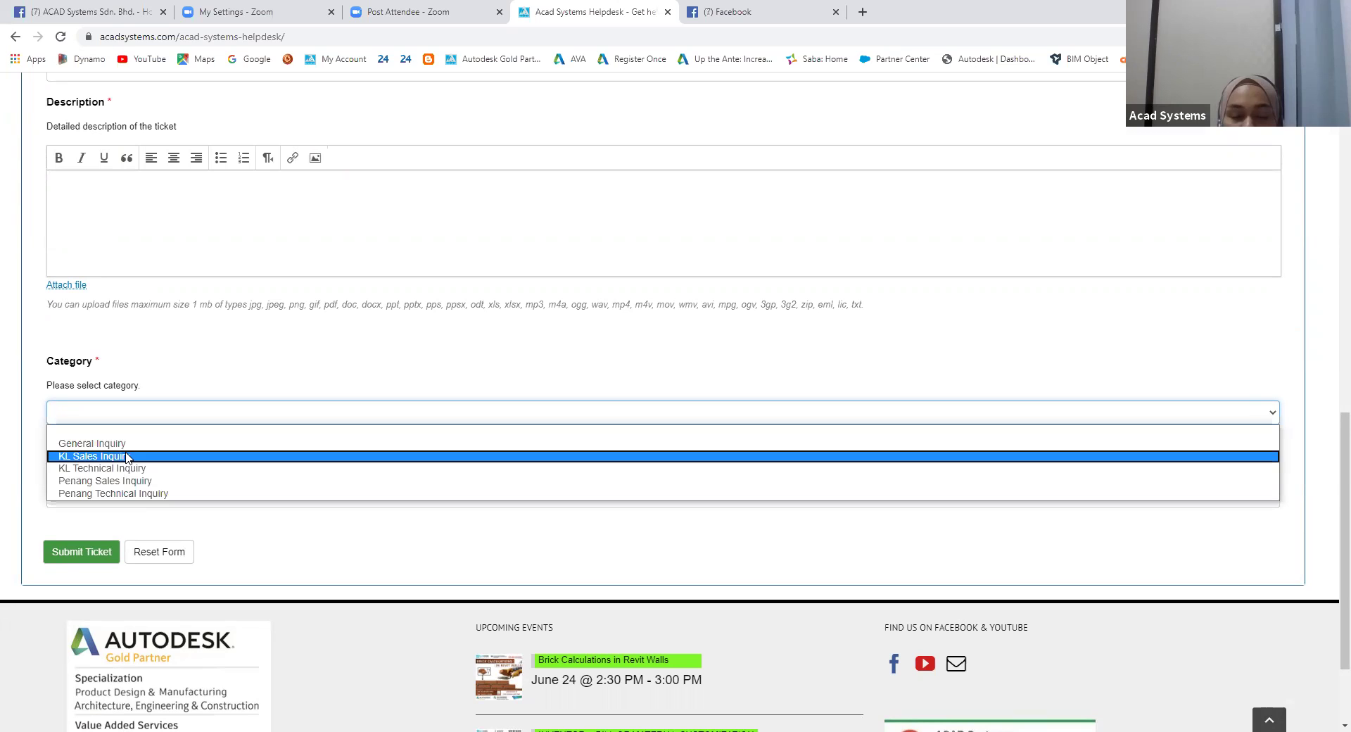
pyautogui.click(211, 350)
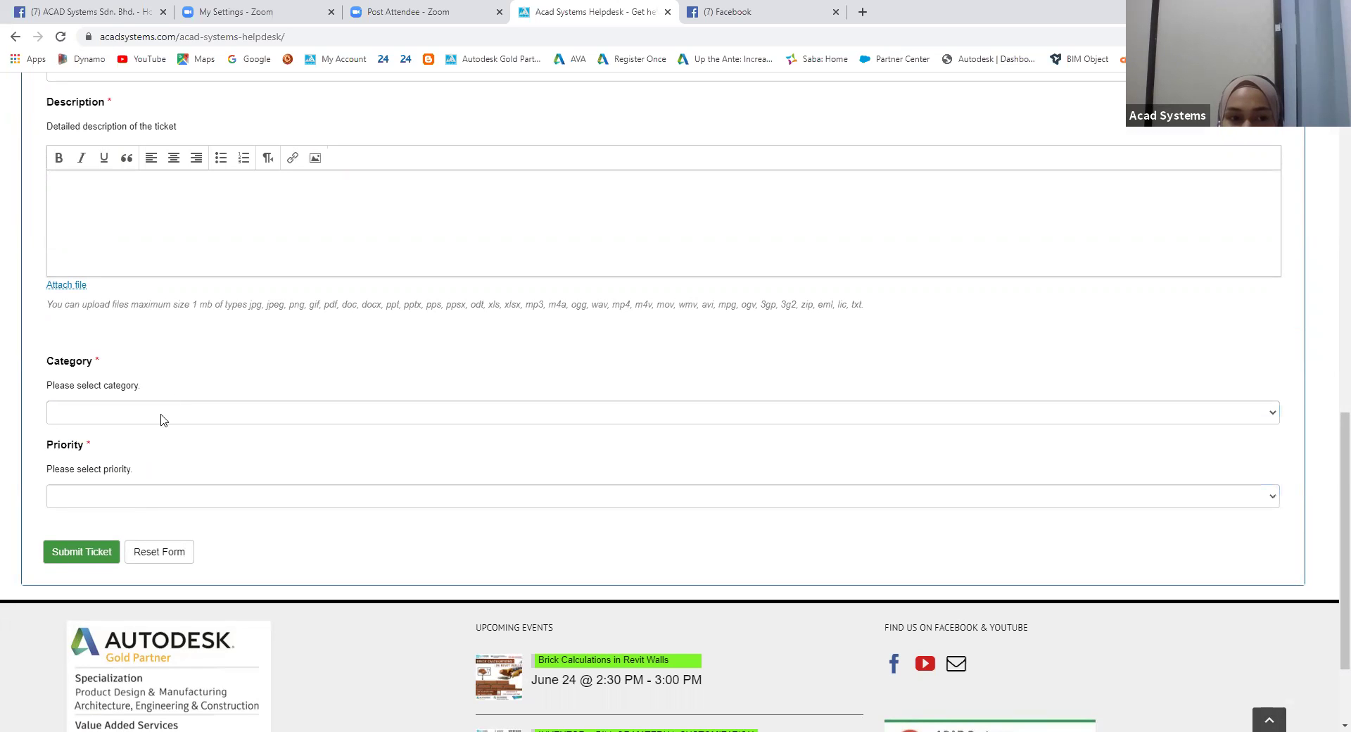
pyautogui.click(129, 500)
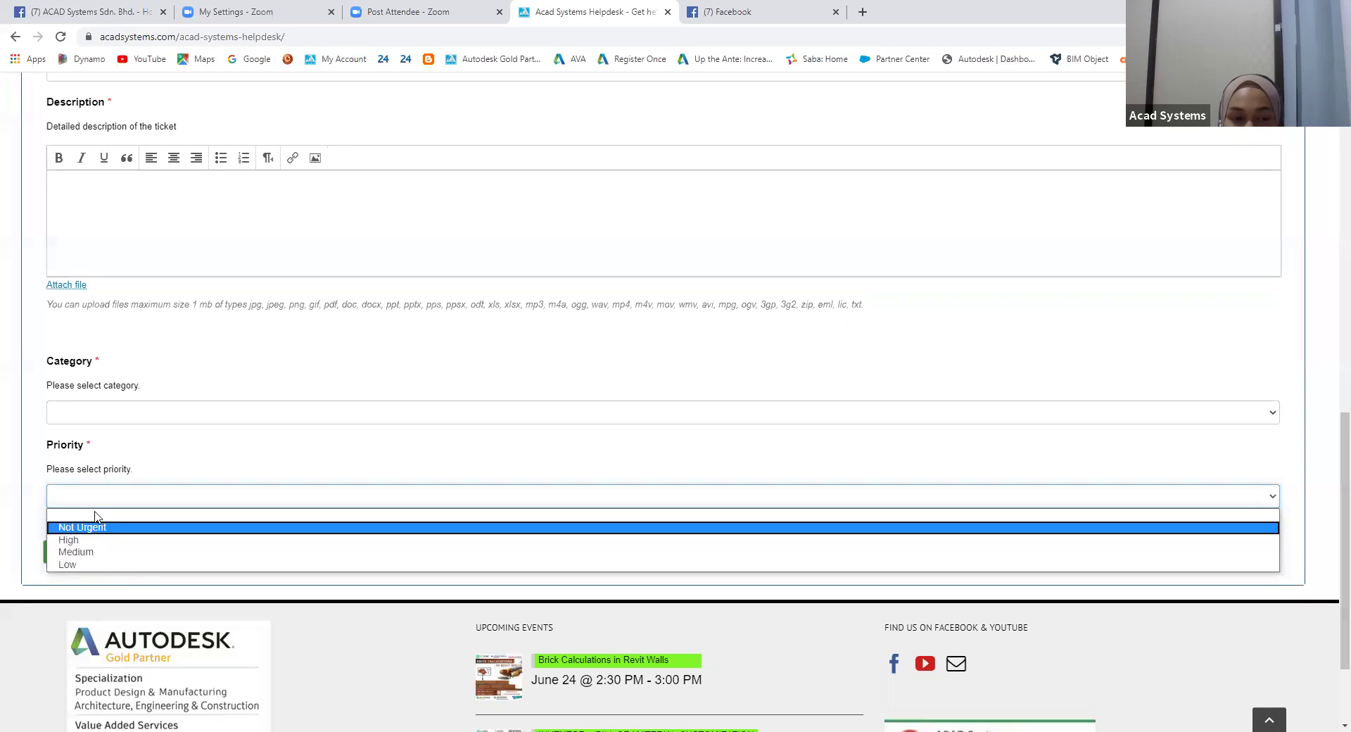
pyautogui.click(176, 464)
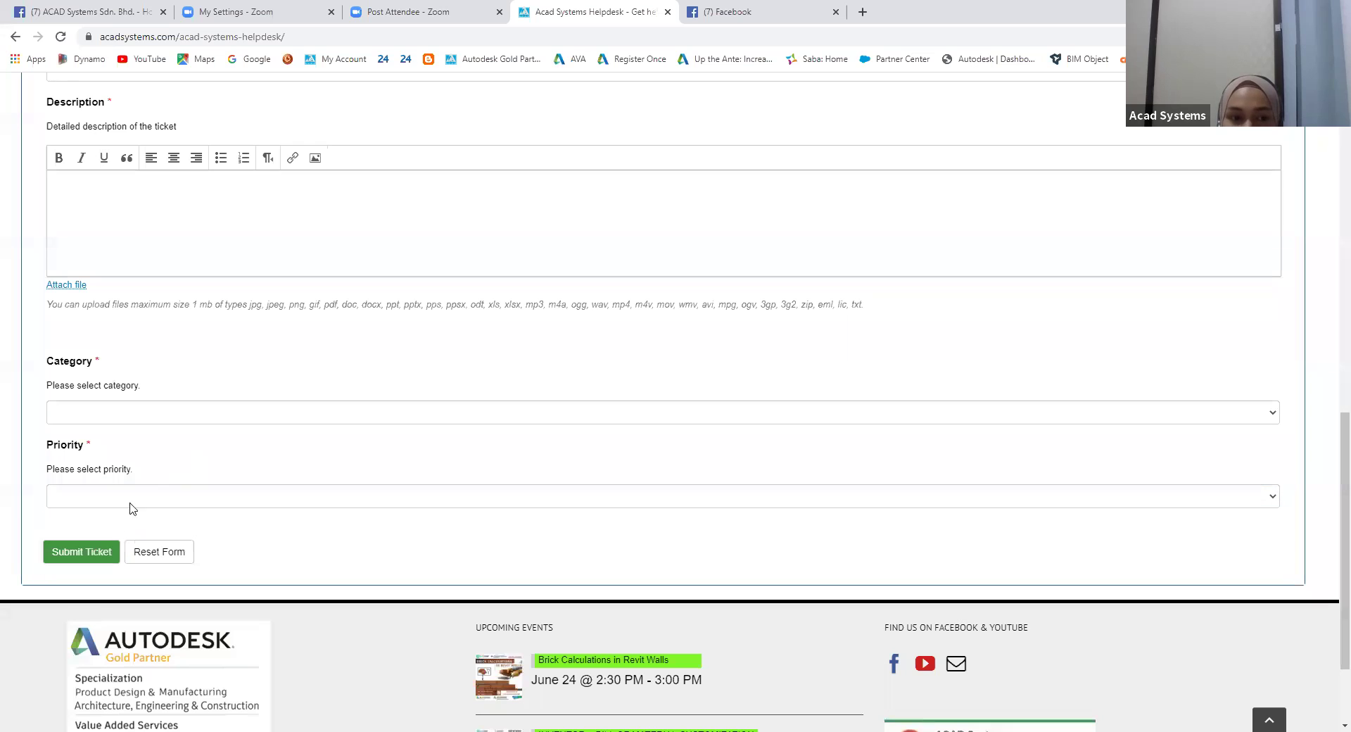
pyautogui.click(97, 552)
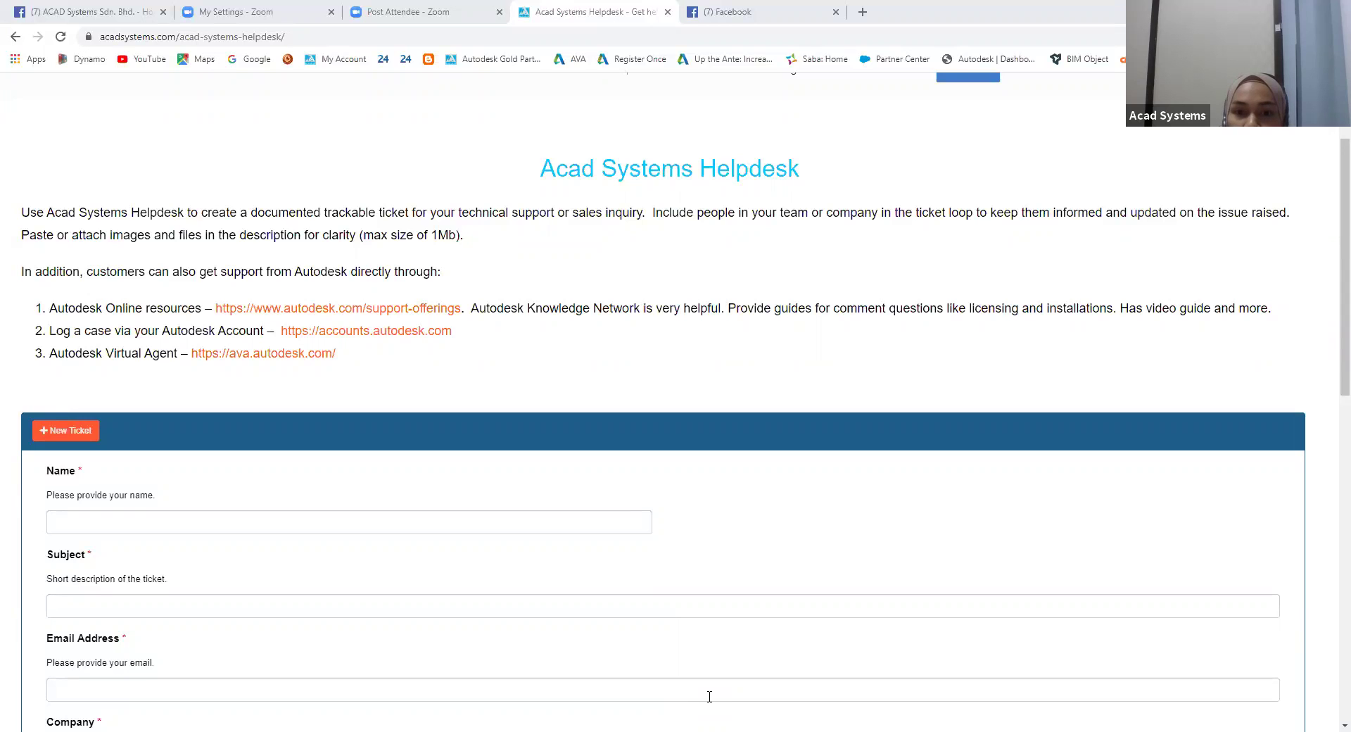
# Switch to the brick calculation presentation in PowerPoint and show slide 7, the webinar feedback slide
pyautogui.hotkey('alt', 'Tab')
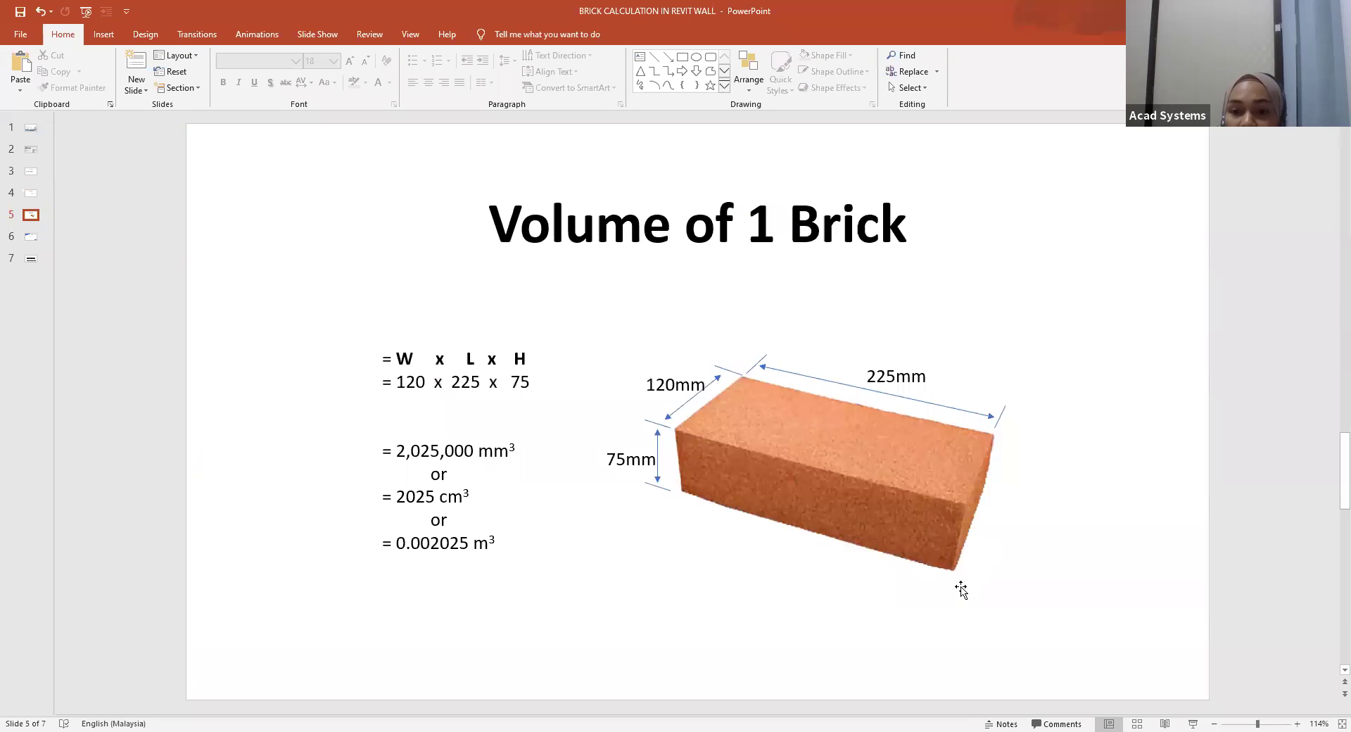
pyautogui.click(31, 258)
pyautogui.click(30, 260)
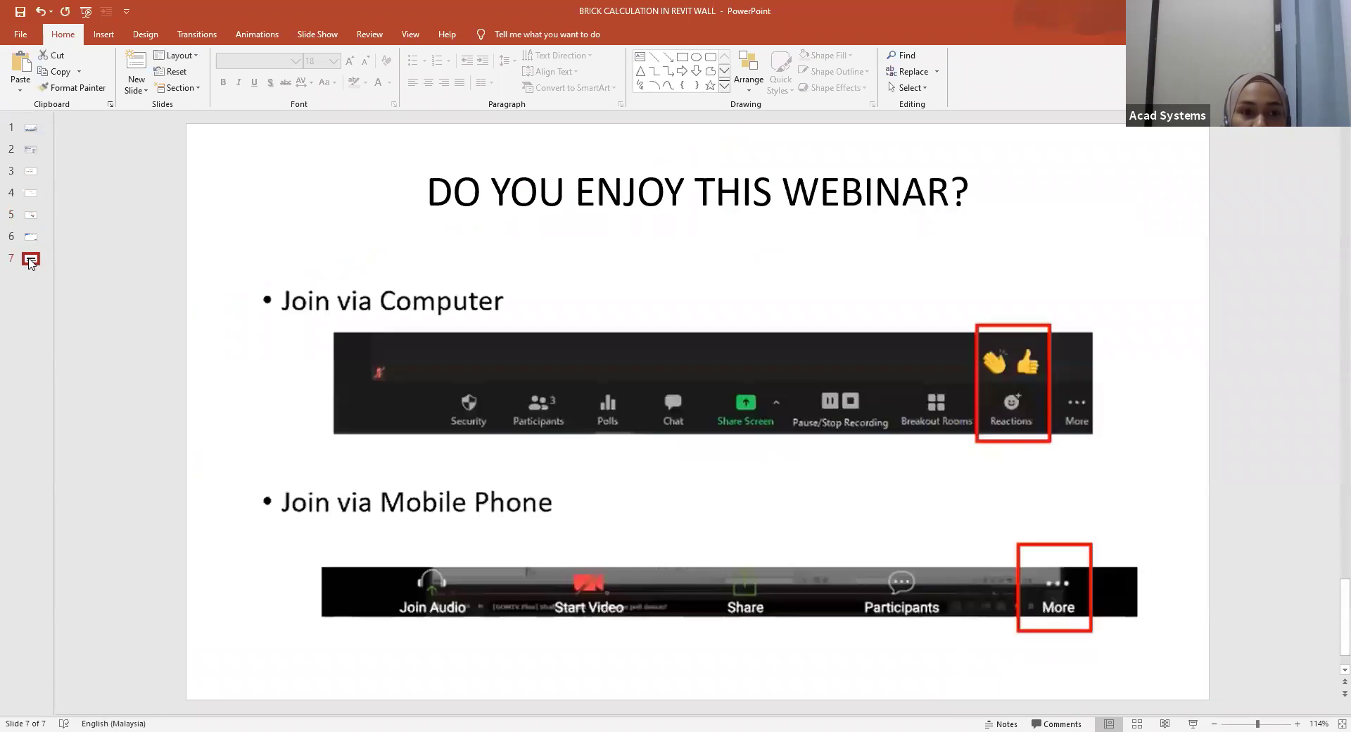